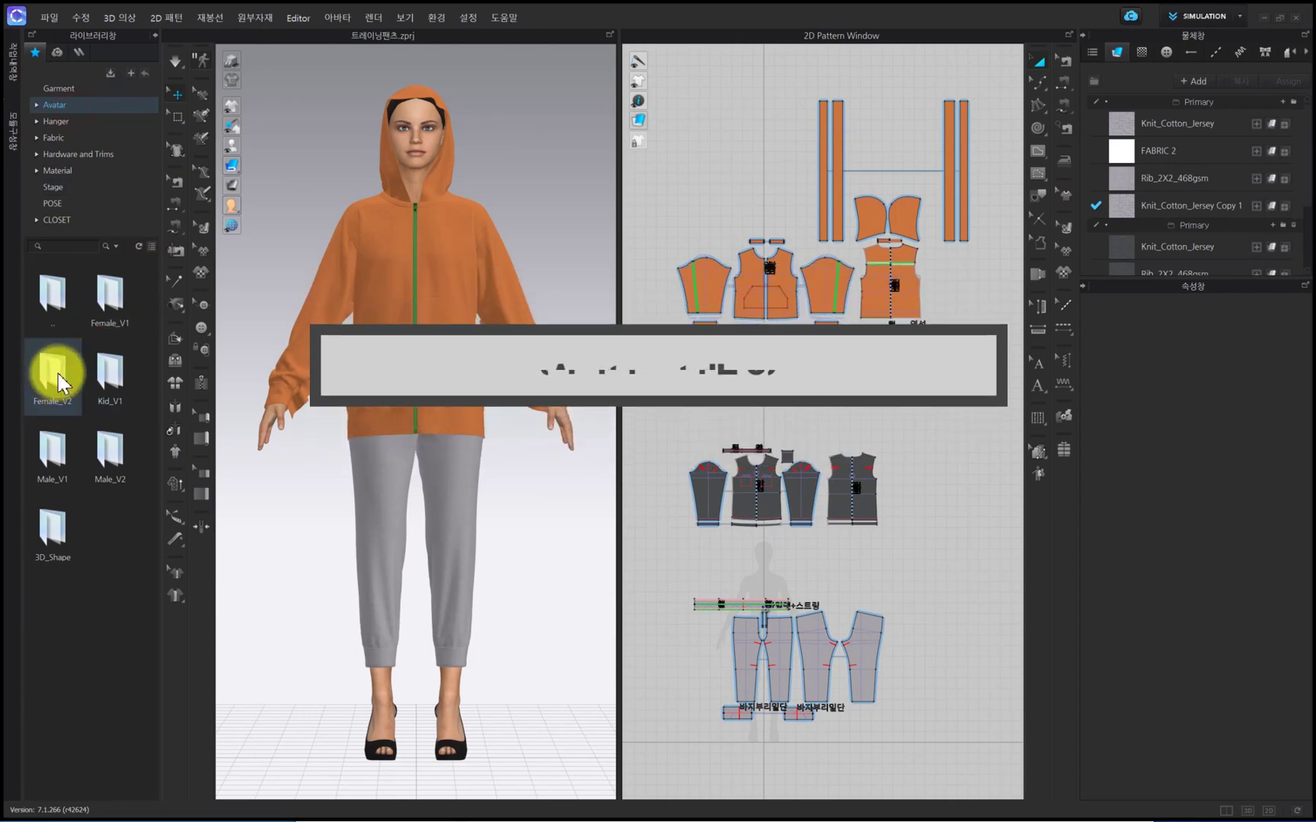
Step: Load the FV2_Feifei.avt avatar from the Female_V2 library, opening its size and pose from the garment file
{"action": "double_click", "coordinate": [52, 373]}
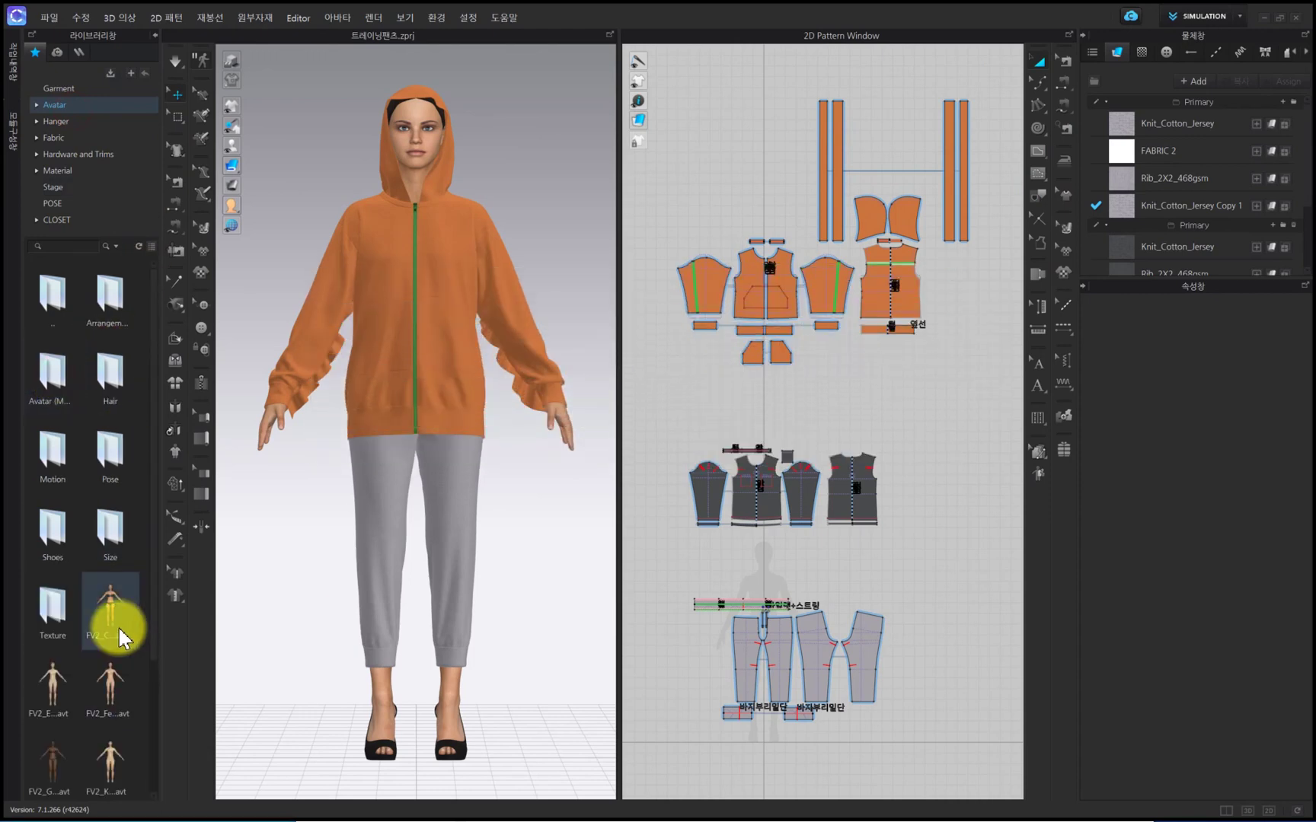
{"action": "scroll", "coordinate": [120, 639], "scroll_direction": "down", "scroll_amount": 1}
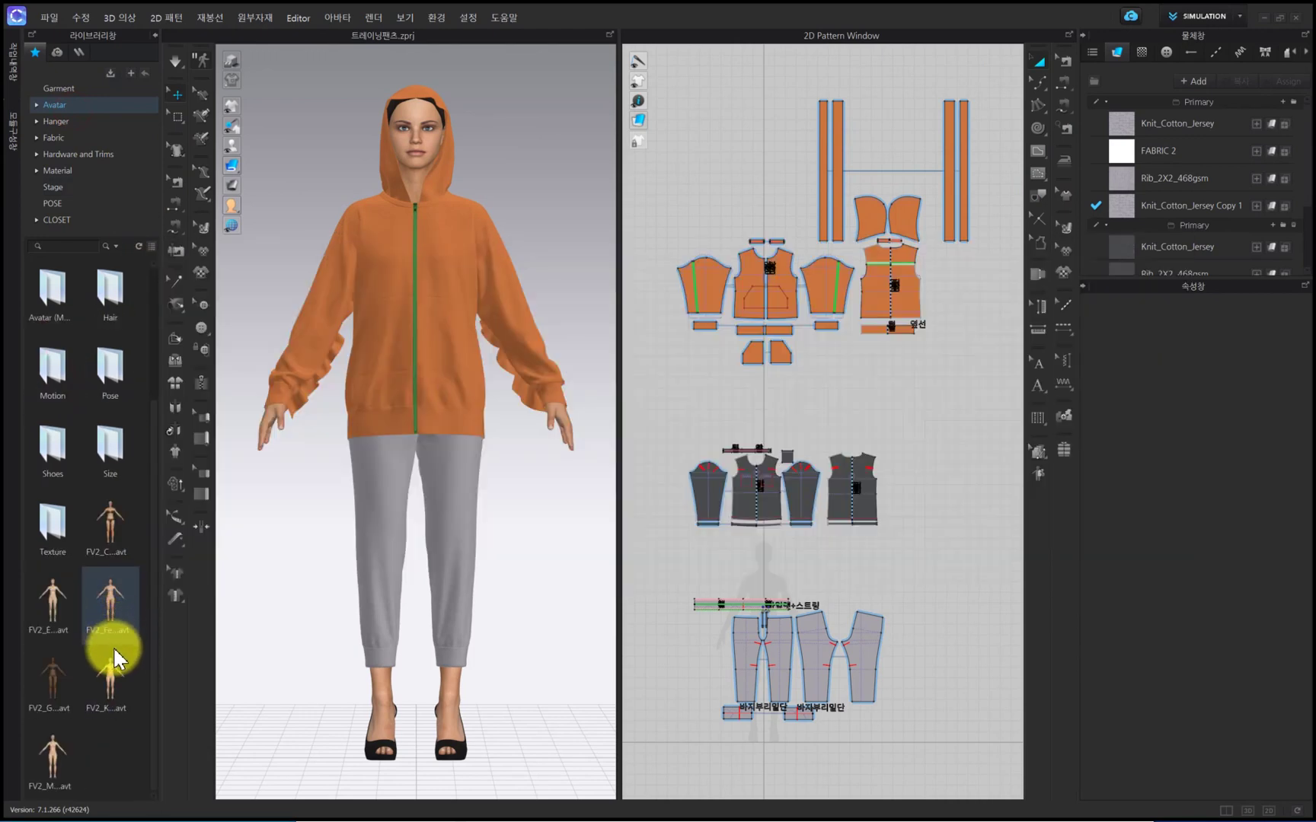
{"action": "mouse_move", "coordinate": [111, 682]}
{"action": "mouse_move", "coordinate": [111, 629]}
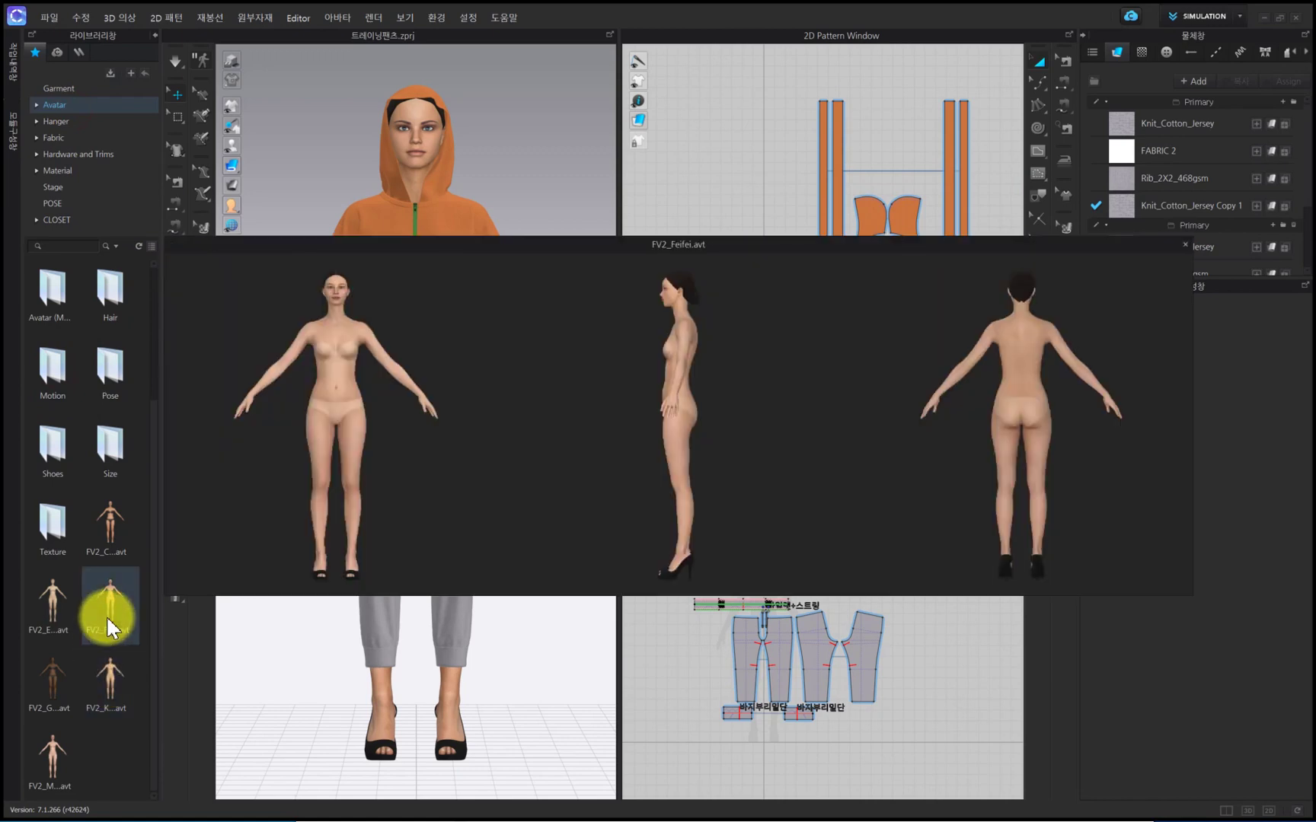
{"action": "double_click", "coordinate": [111, 628]}
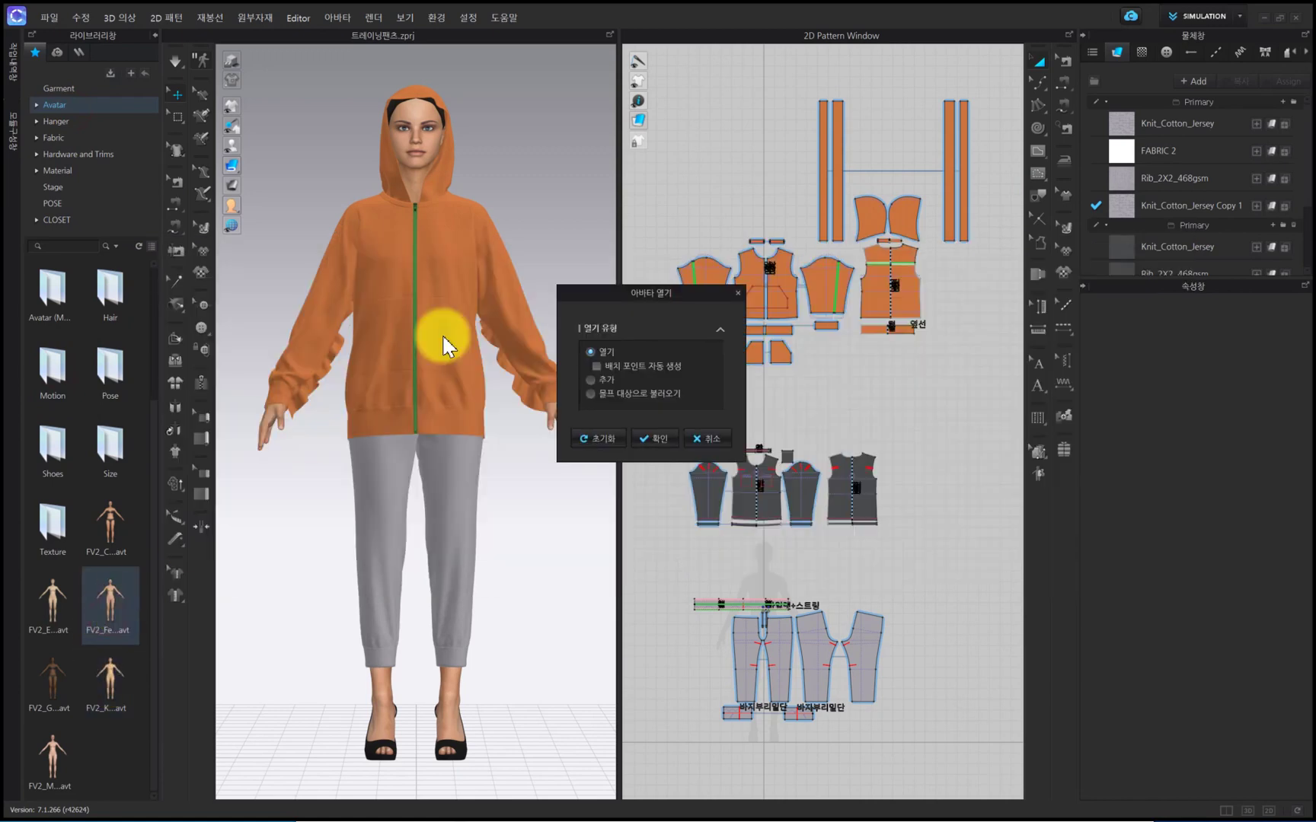
{"action": "left_click", "coordinate": [661, 440]}
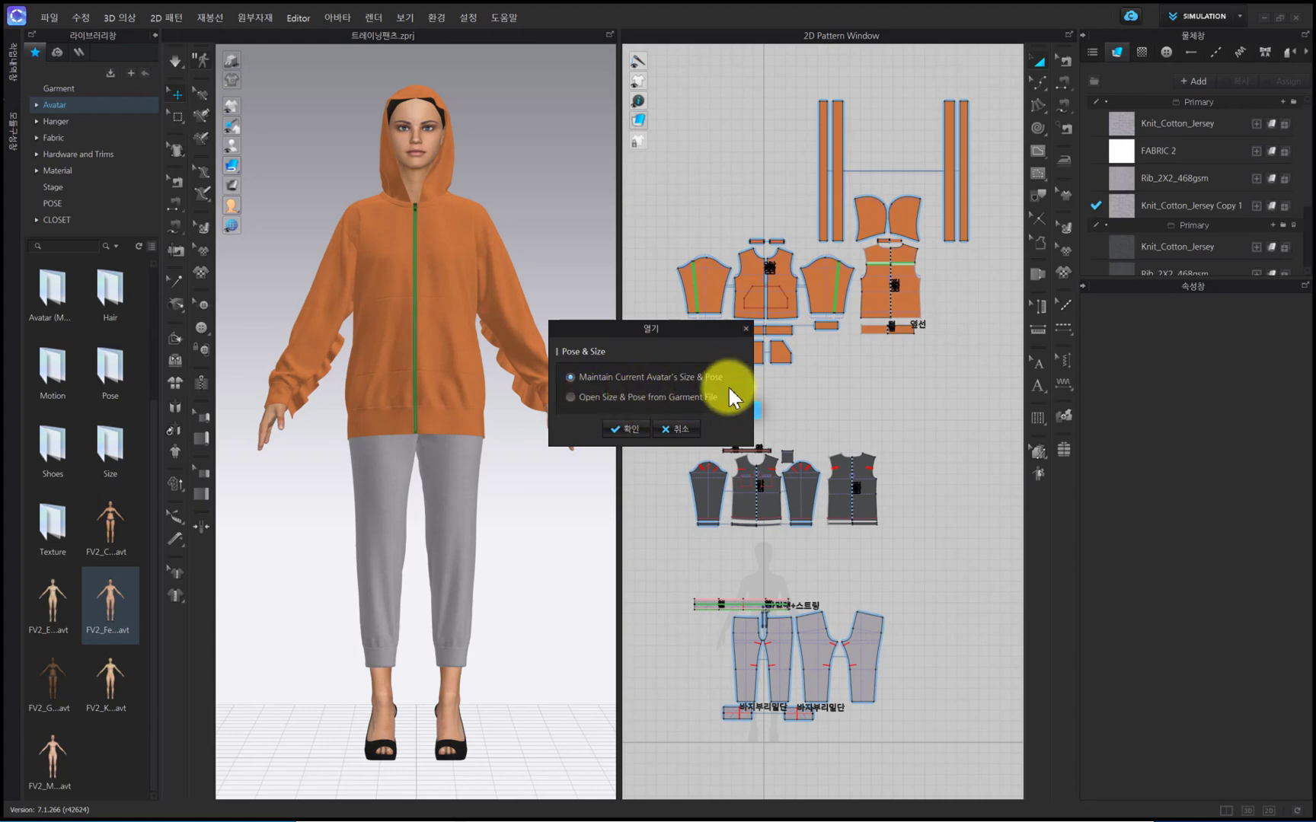
{"action": "left_click", "coordinate": [569, 395]}
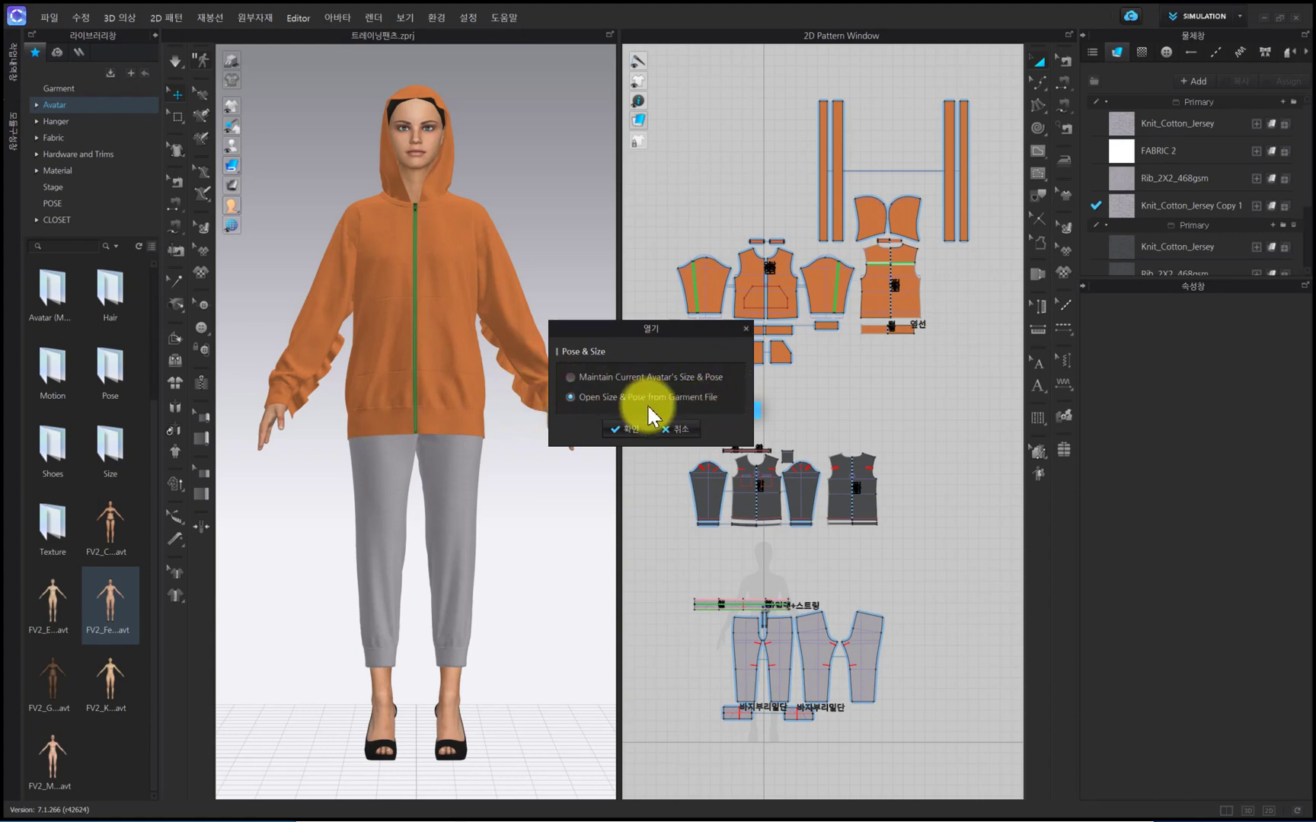
{"action": "left_click", "coordinate": [628, 428]}
{"action": "right_click_drag", "start_coordinate": [420, 264], "coordinate": [434, 161]}
{"action": "scroll", "coordinate": [435, 161], "scroll_direction": "up", "scroll_amount": 3}
{"action": "scroll", "coordinate": [435, 125], "scroll_direction": "down", "scroll_amount": 3}
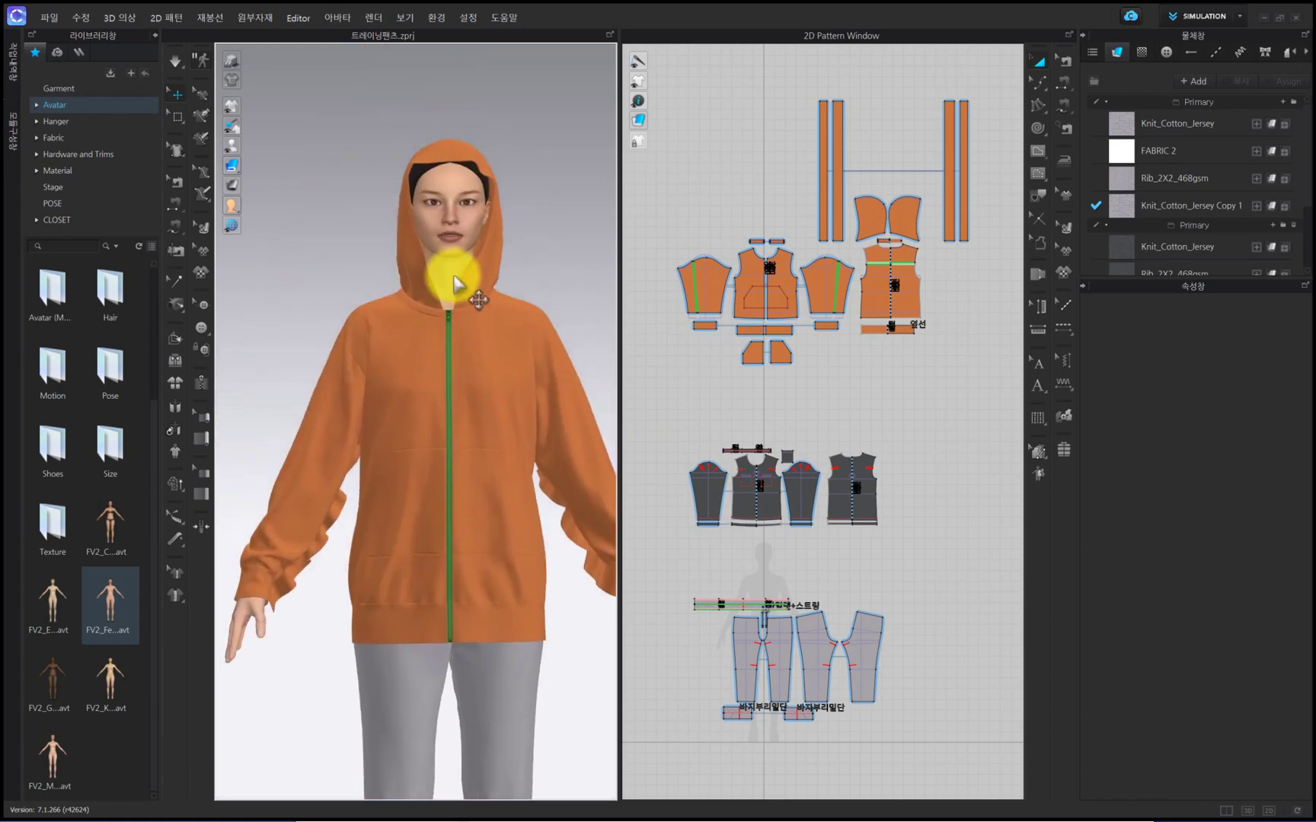
{"action": "scroll", "coordinate": [510, 358], "scroll_direction": "down", "scroll_amount": 2}
{"action": "right_click_drag", "start_coordinate": [371, 397], "coordinate": [470, 374]}
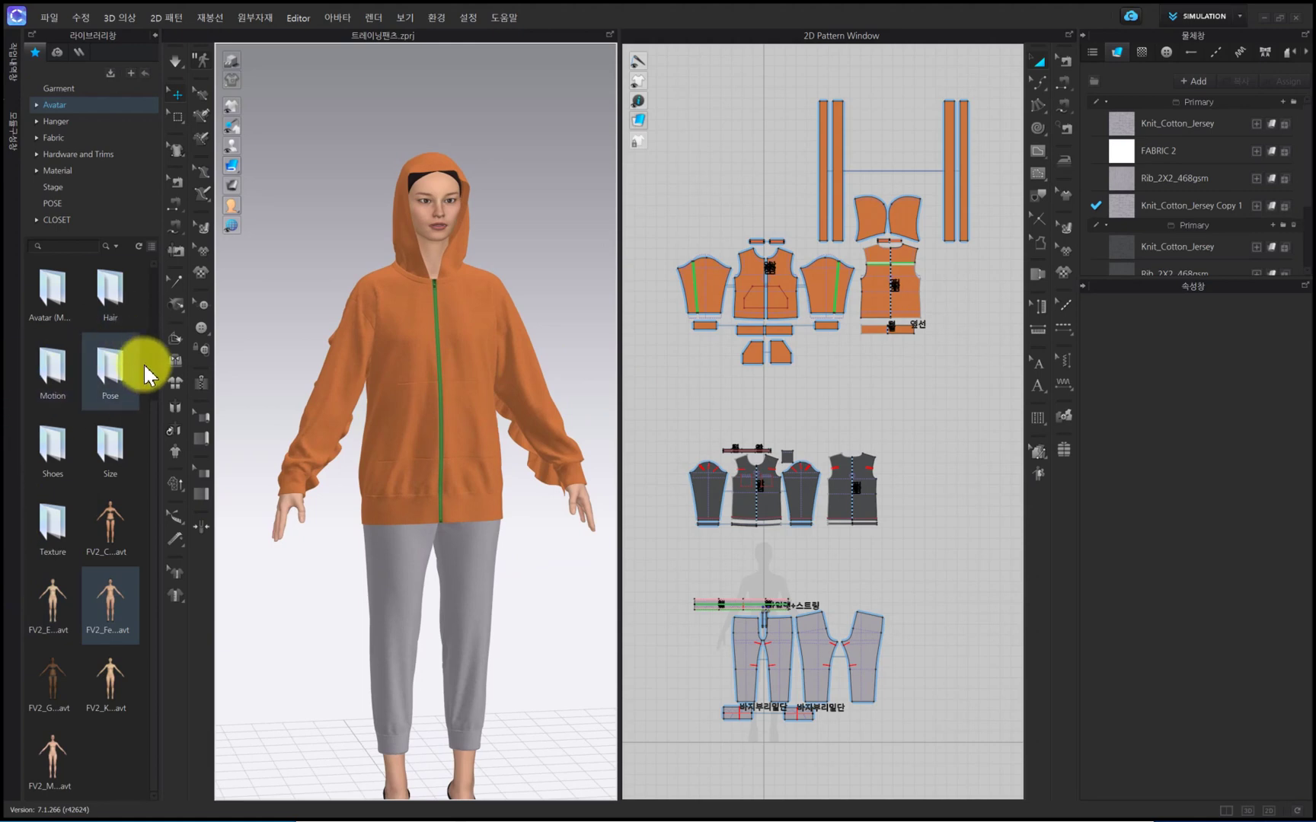
Step: Apply the short ash-blonde hairstyle with bangs from the Female_V2 Hair library and hide the garments on the avatar
{"action": "scroll", "coordinate": [133, 323], "scroll_direction": "up", "scroll_amount": 1}
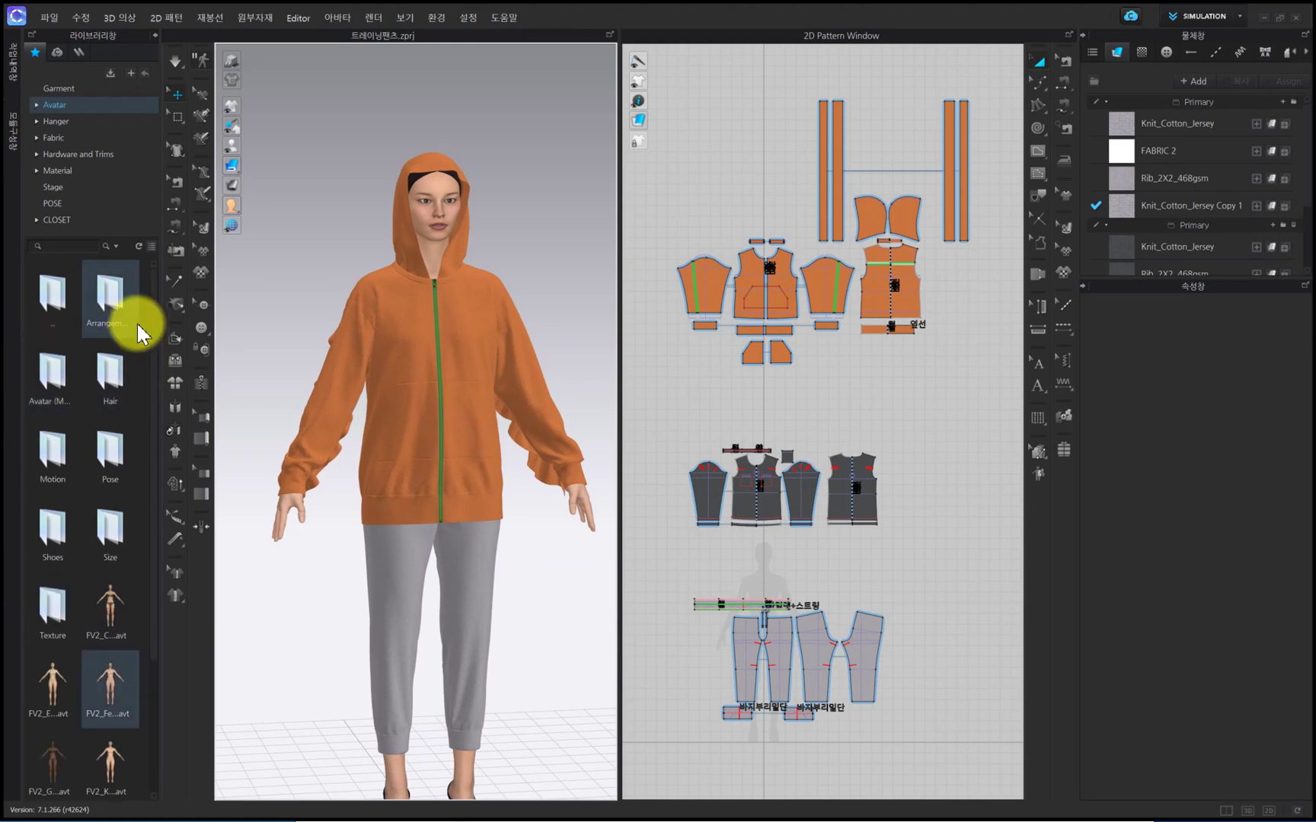
{"action": "double_click", "coordinate": [114, 377]}
{"action": "left_click", "coordinate": [117, 462]}
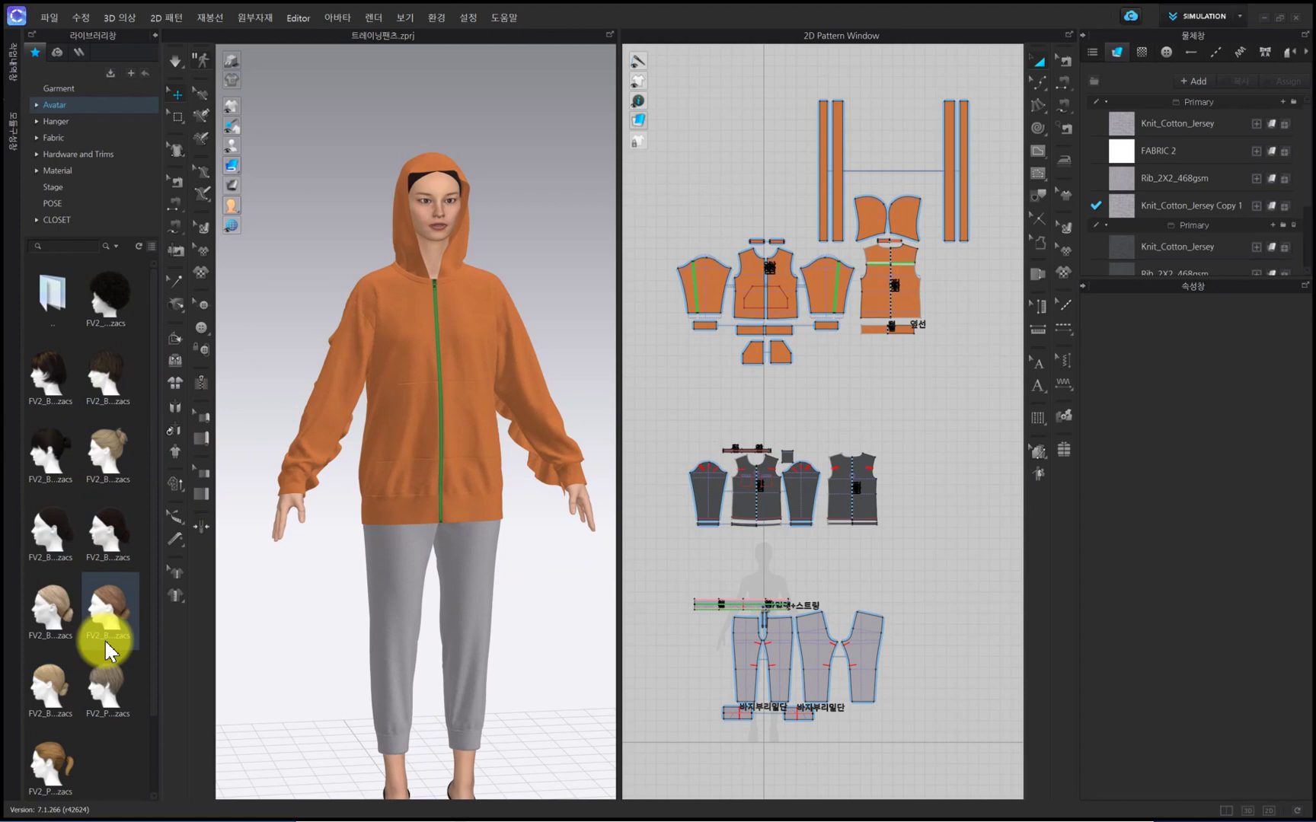
{"action": "double_click", "coordinate": [109, 682]}
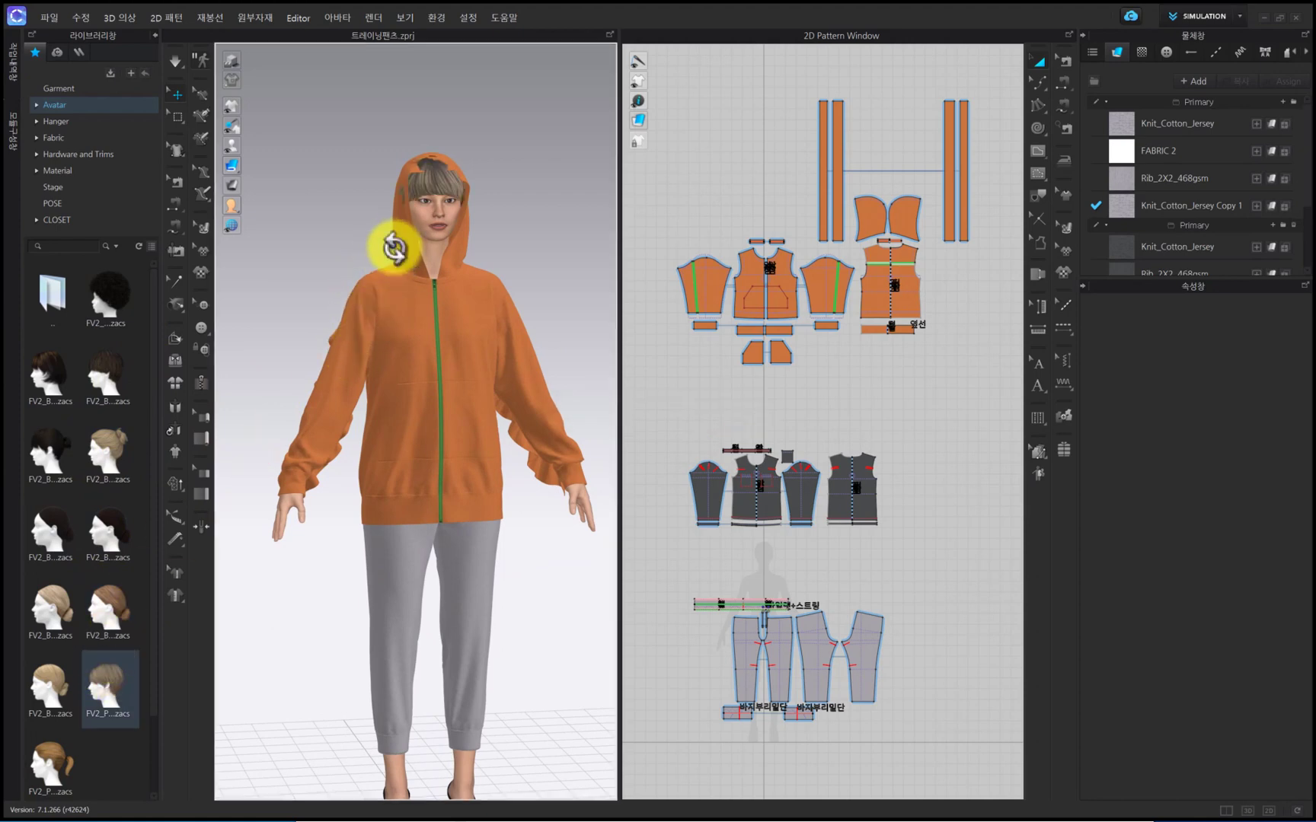
{"action": "right_click_drag", "start_coordinate": [390, 247], "coordinate": [460, 250]}
{"action": "left_click", "coordinate": [251, 114]}
{"action": "right_click_drag", "start_coordinate": [309, 320], "coordinate": [228, 352]}
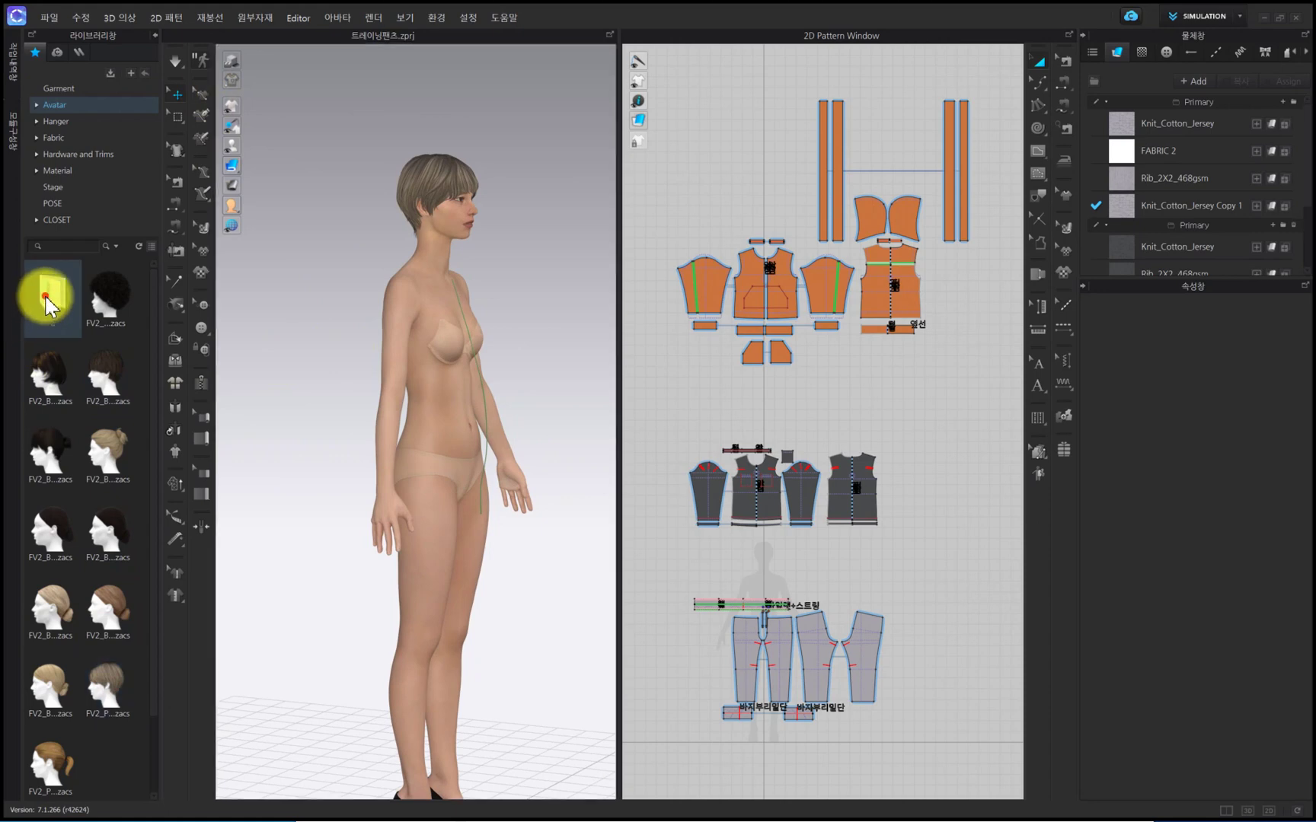
Step: Put the white sneakers from the Female_V2 Shoes library on the avatar
{"action": "double_click", "coordinate": [46, 298]}
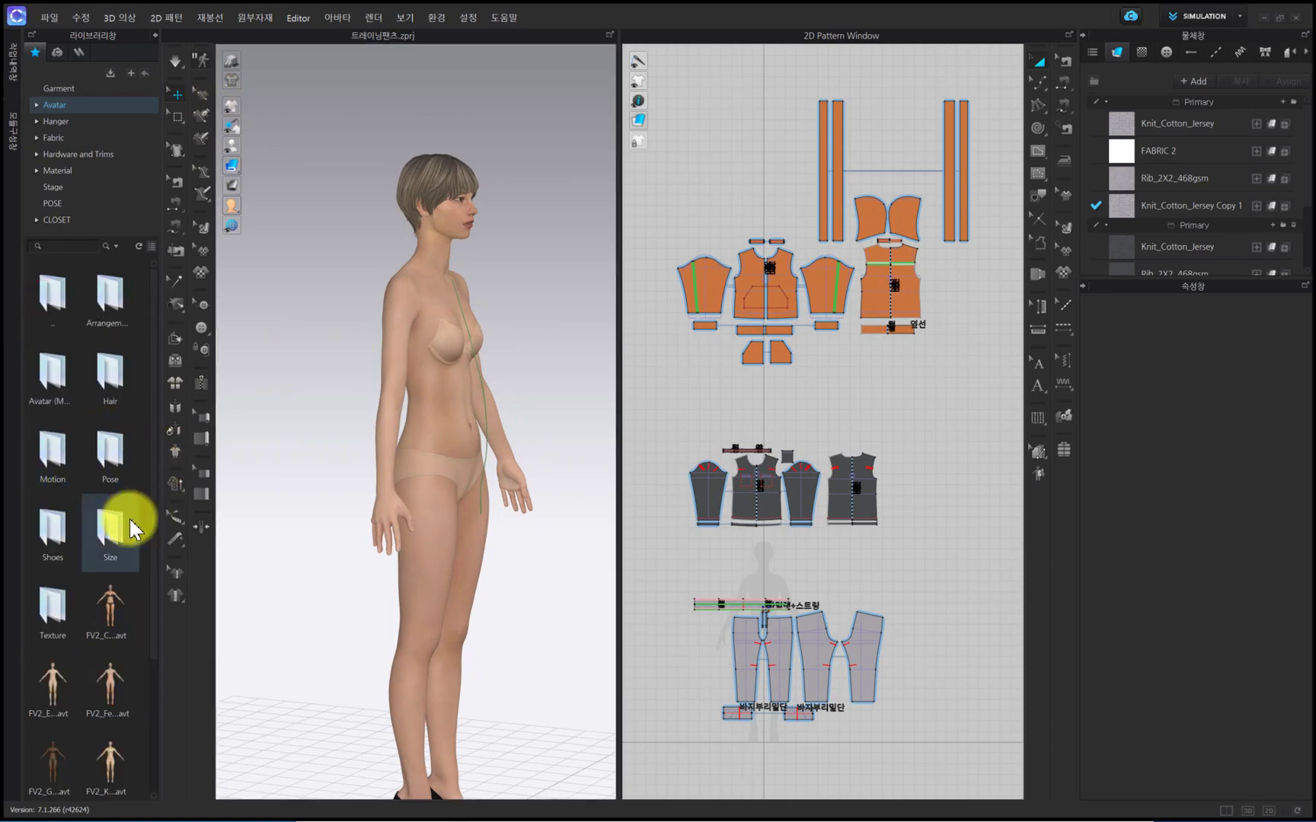
{"action": "double_click", "coordinate": [53, 535]}
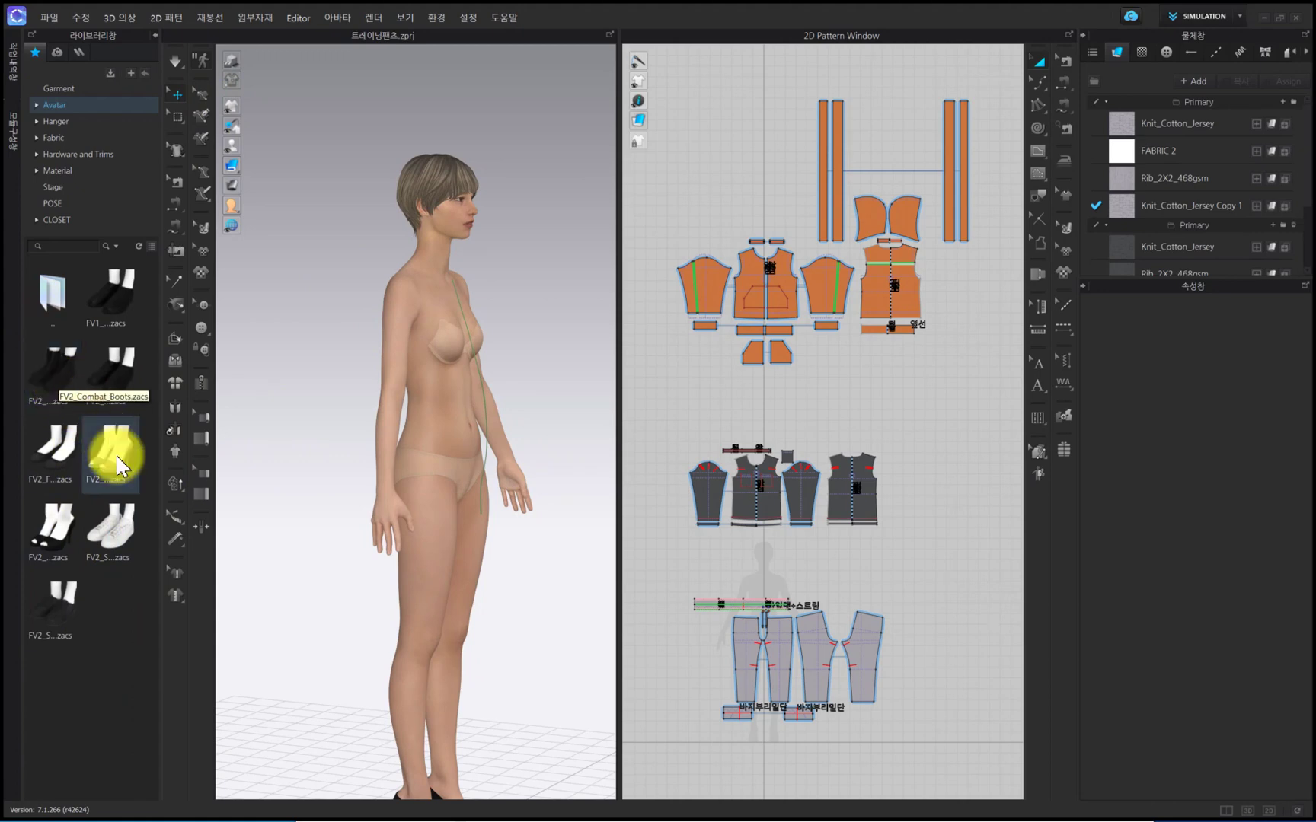
{"action": "double_click", "coordinate": [118, 533]}
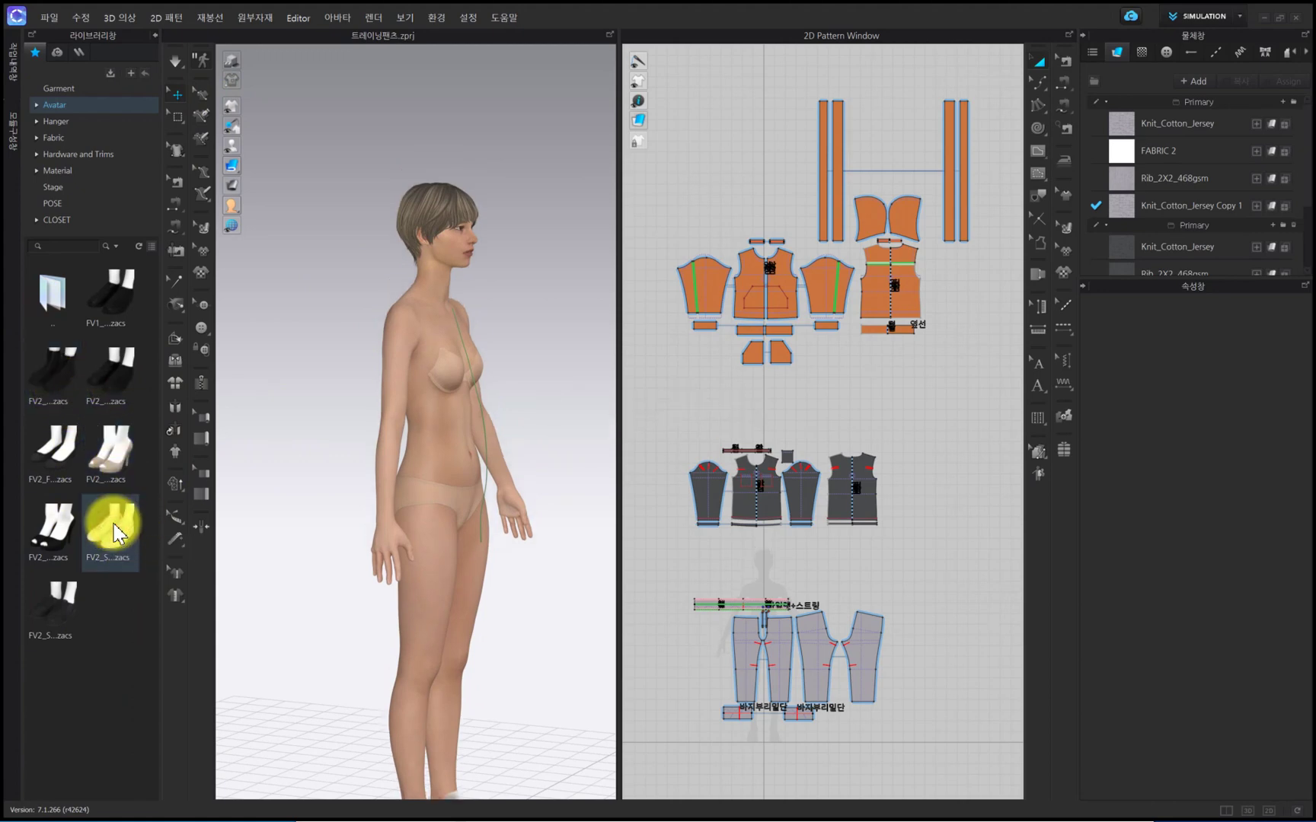
Step: Show the garments on the avatar again and simulate their drape
{"action": "left_click", "coordinate": [253, 107]}
{"action": "scroll", "coordinate": [459, 276], "scroll_direction": "down", "scroll_amount": 3}
{"action": "right_click_drag", "start_coordinate": [489, 375], "coordinate": [419, 387]}
{"action": "scroll", "coordinate": [419, 390], "scroll_direction": "up", "scroll_amount": 3}
{"action": "middle_click_drag", "start_coordinate": [418, 391], "coordinate": [409, 300]}
{"action": "right_click_drag", "start_coordinate": [408, 198], "coordinate": [438, 195]}
{"action": "key", "text": "space"}
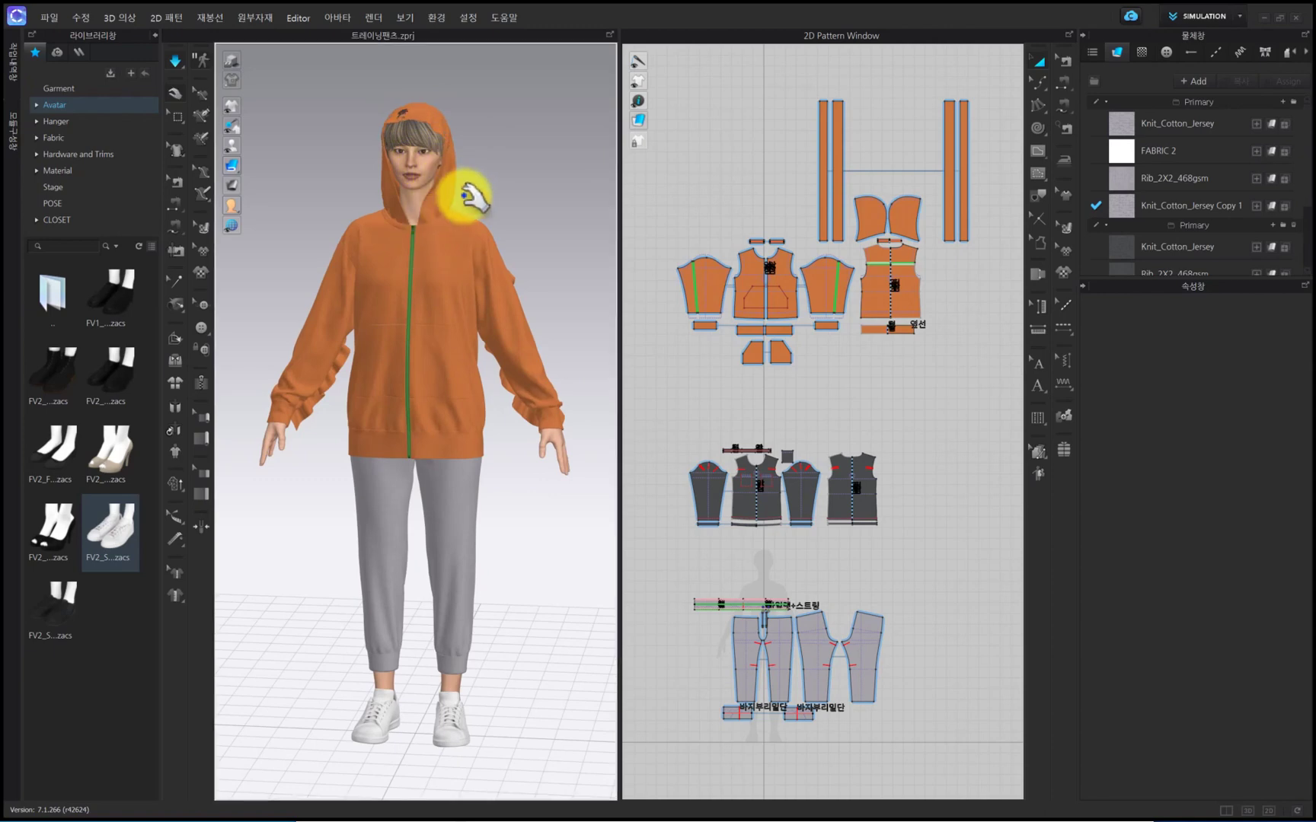
{"action": "mouse_move", "coordinate": [466, 199]}
{"action": "right_mouse_down"}
{"action": "mouse_move", "coordinate": [384, 206]}
{"action": "mouse_move", "coordinate": [461, 176]}
{"action": "mouse_move", "coordinate": [493, 194]}
{"action": "mouse_move", "coordinate": [486, 187]}
{"action": "right_mouse_up"}
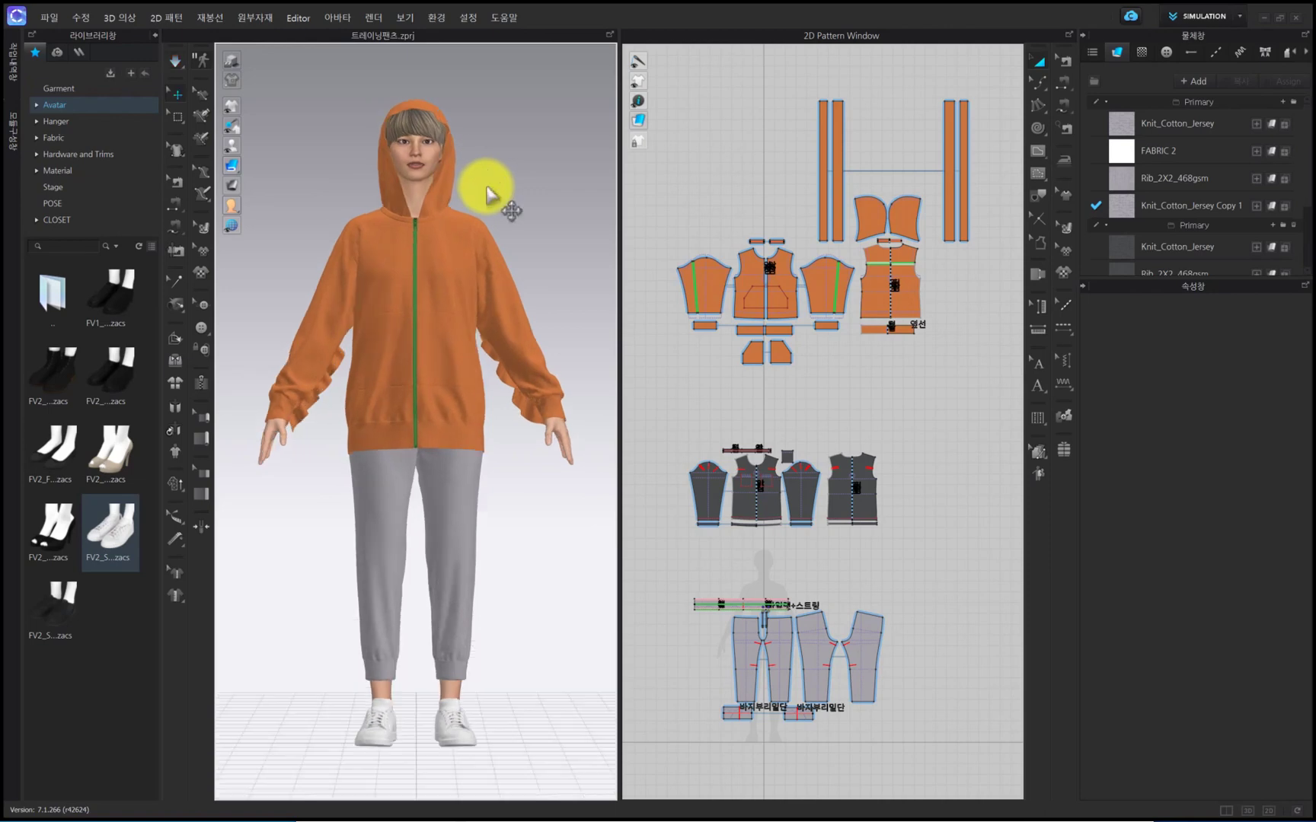
Step: Apply the FV2_07 pose from the Female_V2 Pose library, changing only the pose and keeping the avatar size
{"action": "double_click", "coordinate": [64, 281]}
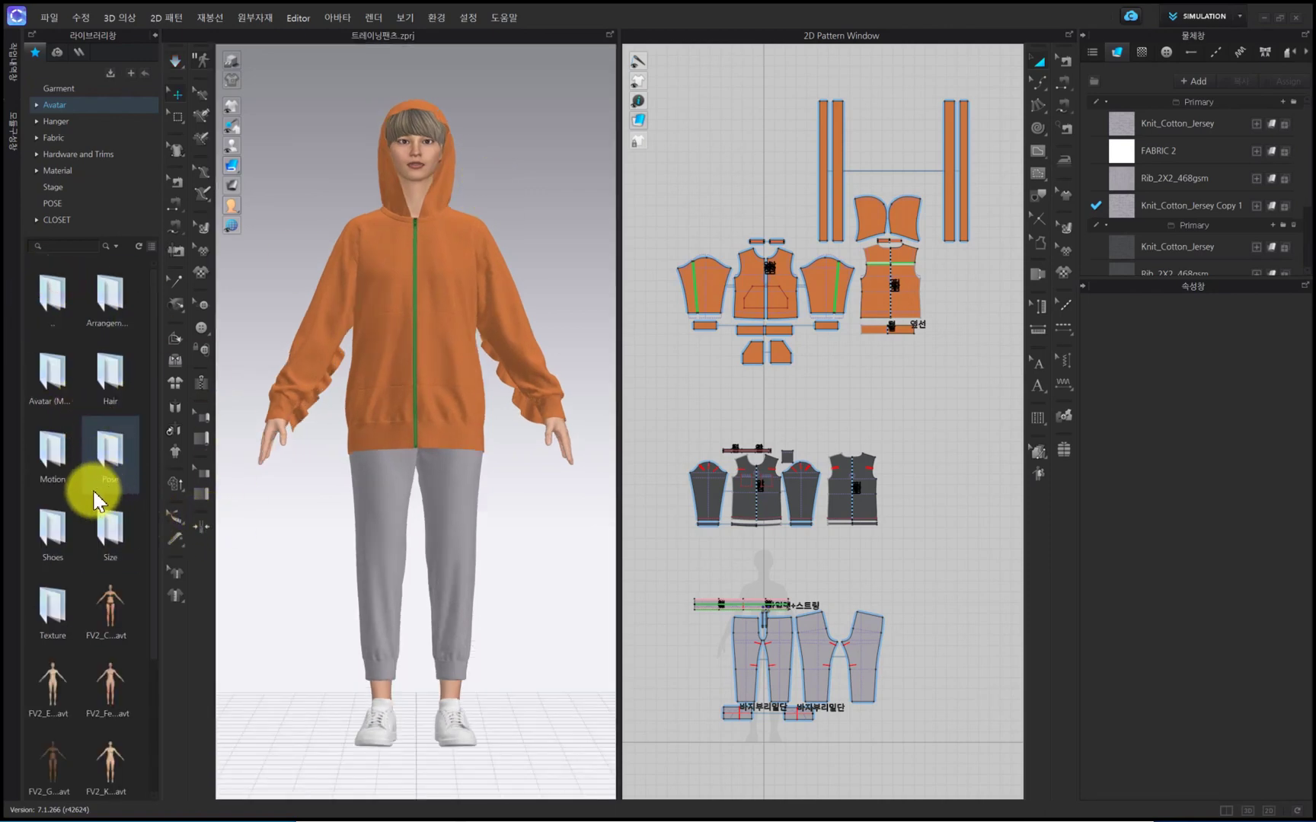
{"action": "double_click", "coordinate": [112, 454]}
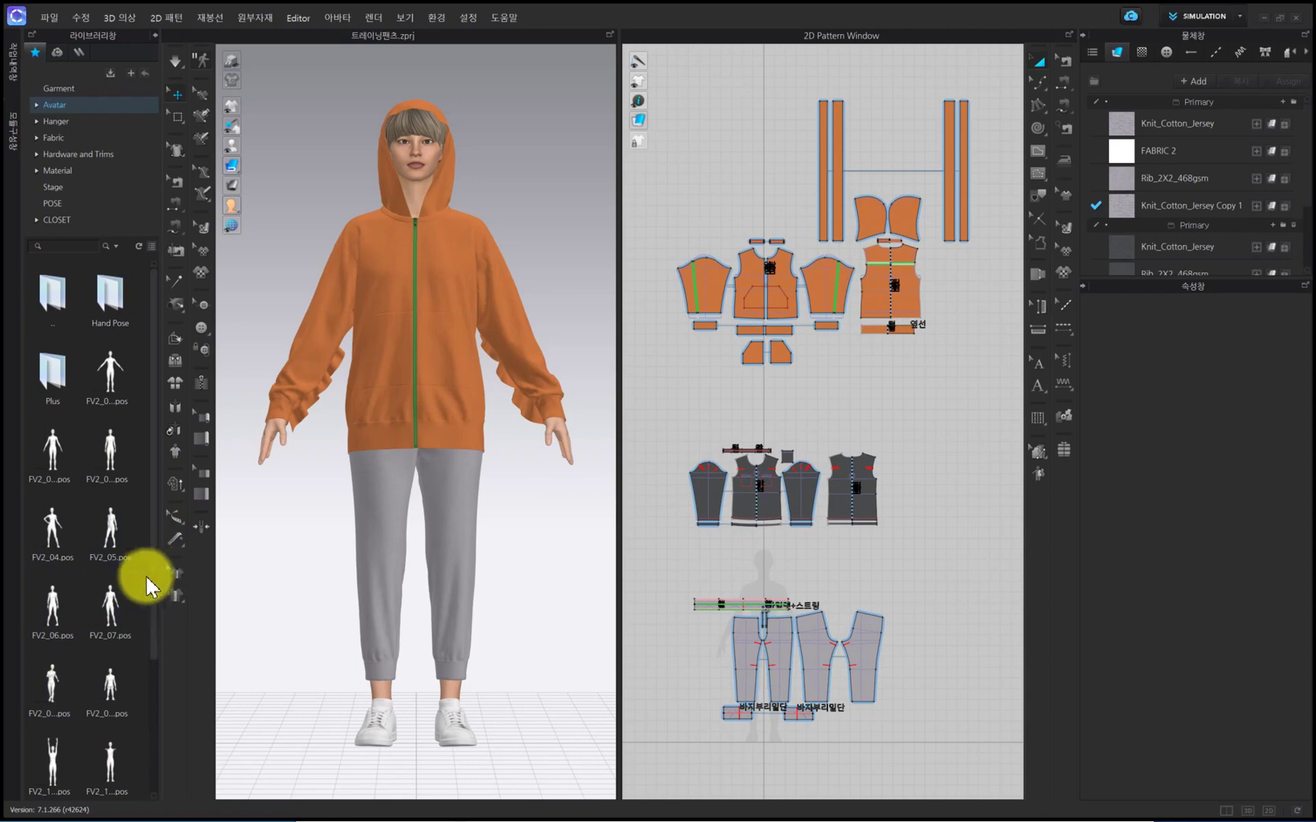
{"action": "left_click_drag", "start_coordinate": [114, 607], "coordinate": [396, 329]}
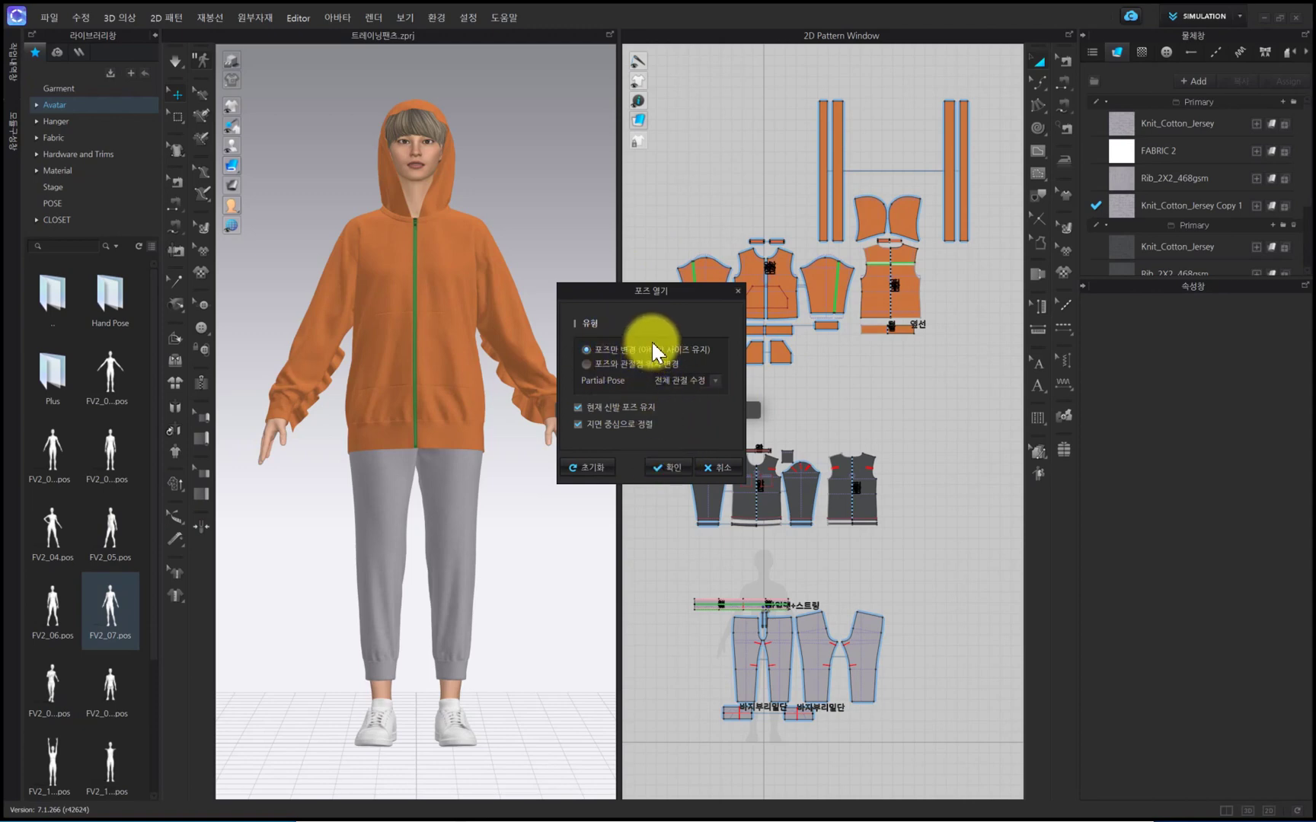
{"action": "left_click", "coordinate": [669, 472]}
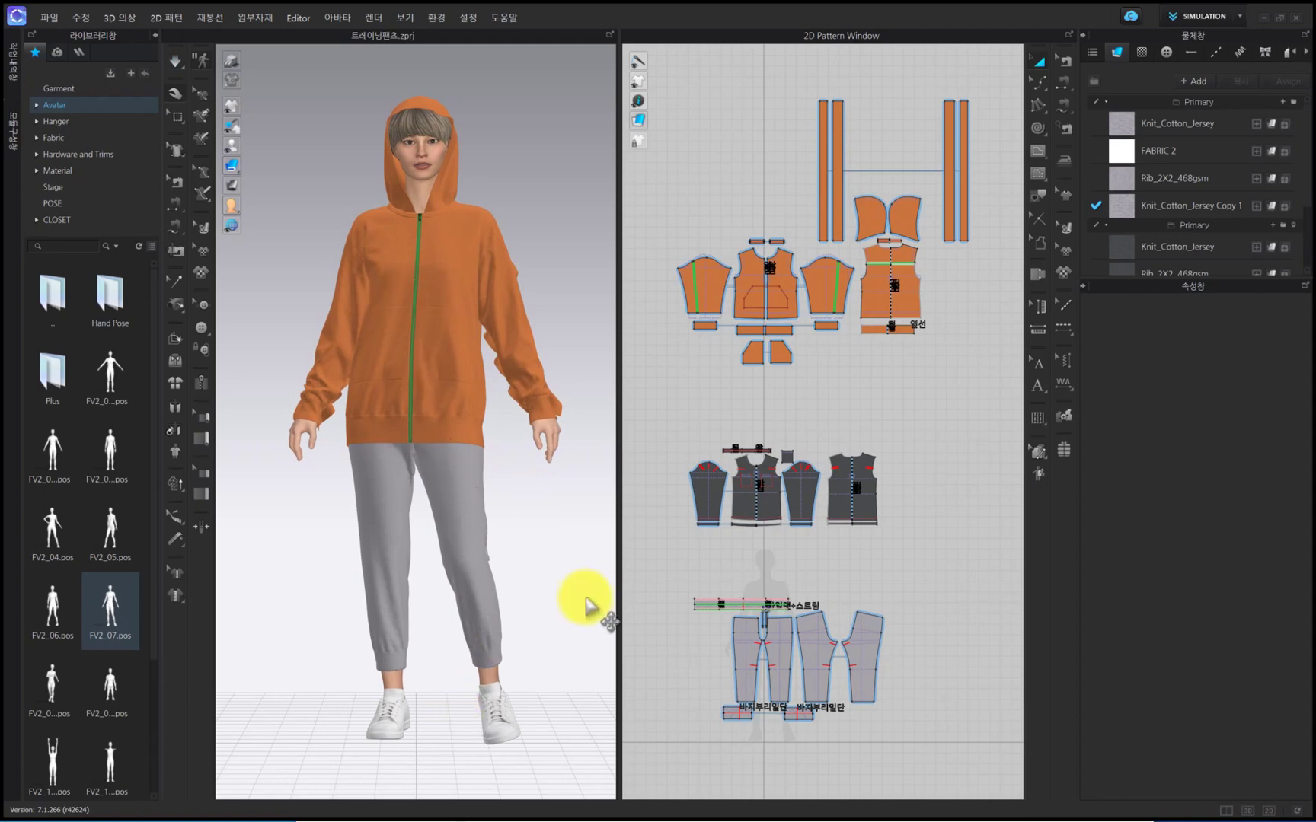
{"action": "middle_click_drag", "start_coordinate": [550, 496], "coordinate": [543, 451]}
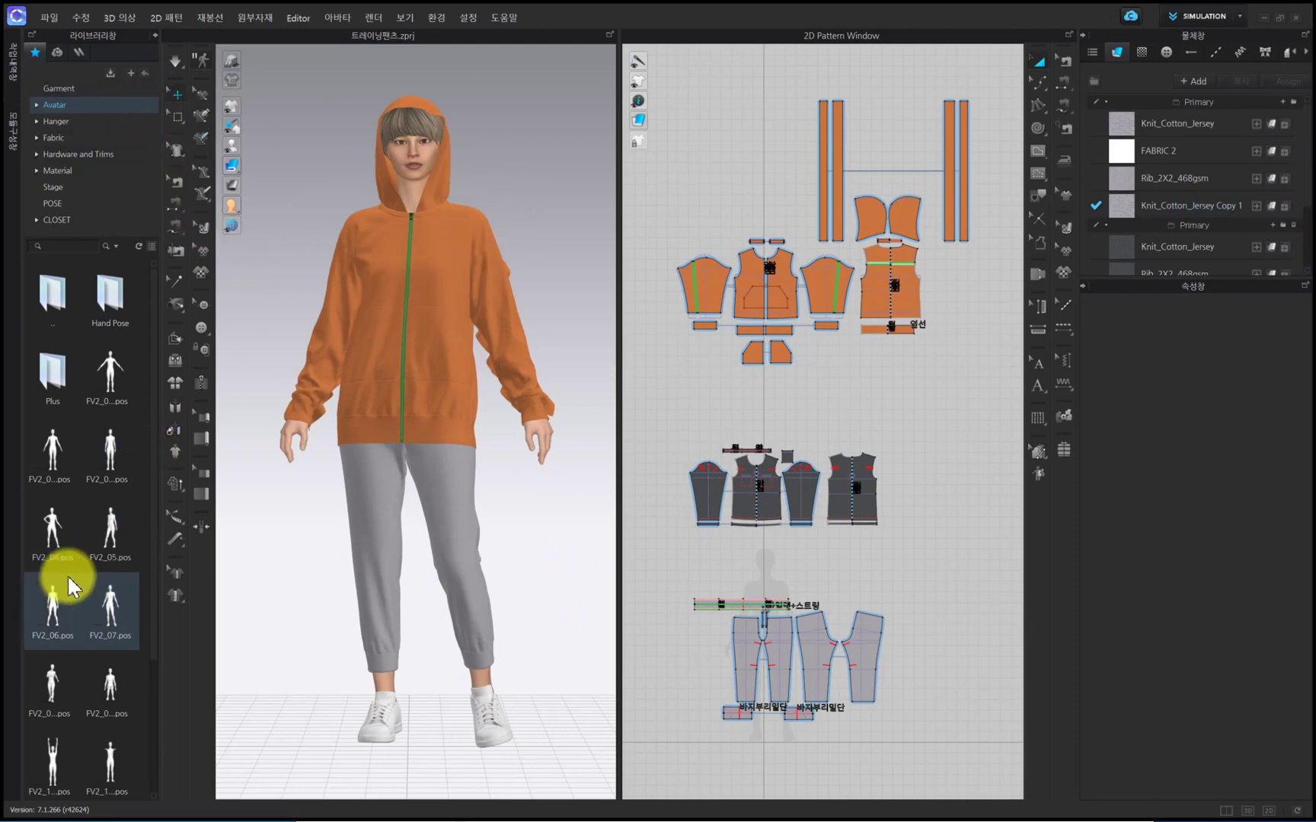
Step: Browse the CLOSET library's Female avatar folder to examine its avatars and its hair, pose and shoes folders
{"action": "left_click_drag", "start_coordinate": [131, 587], "coordinate": [271, 670]}
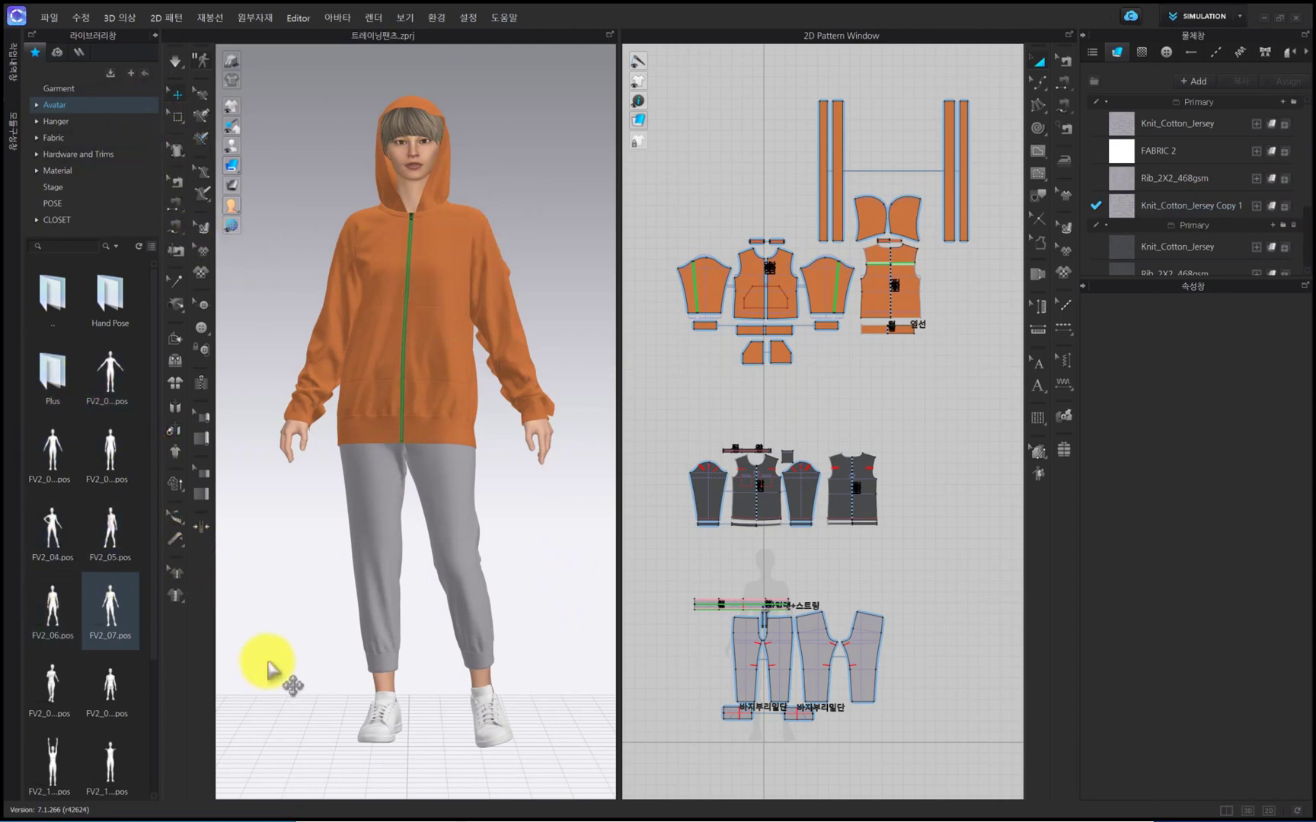
{"action": "left_click", "coordinate": [52, 220]}
{"action": "left_click", "coordinate": [101, 306]}
{"action": "double_click", "coordinate": [111, 302]}
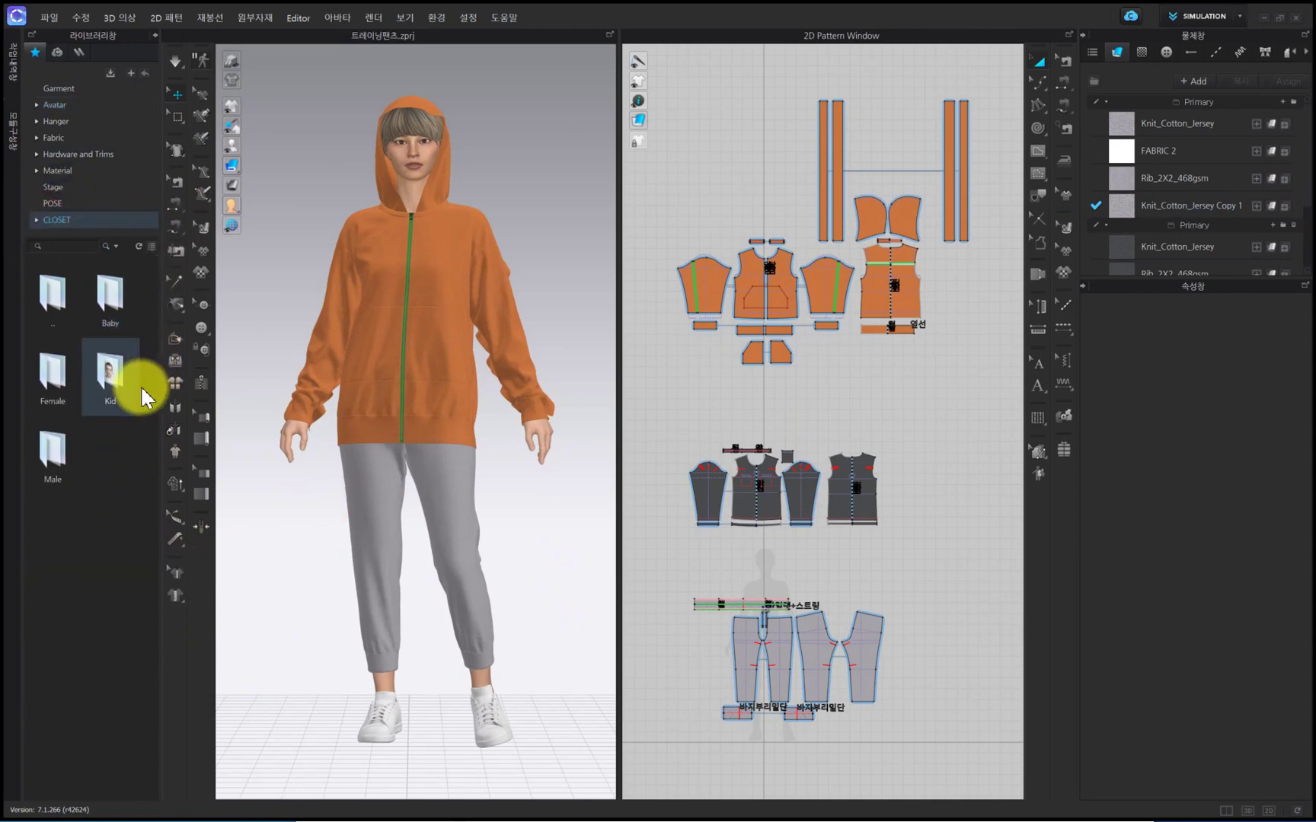
{"action": "left_click", "coordinate": [58, 377]}
{"action": "double_click", "coordinate": [58, 377]}
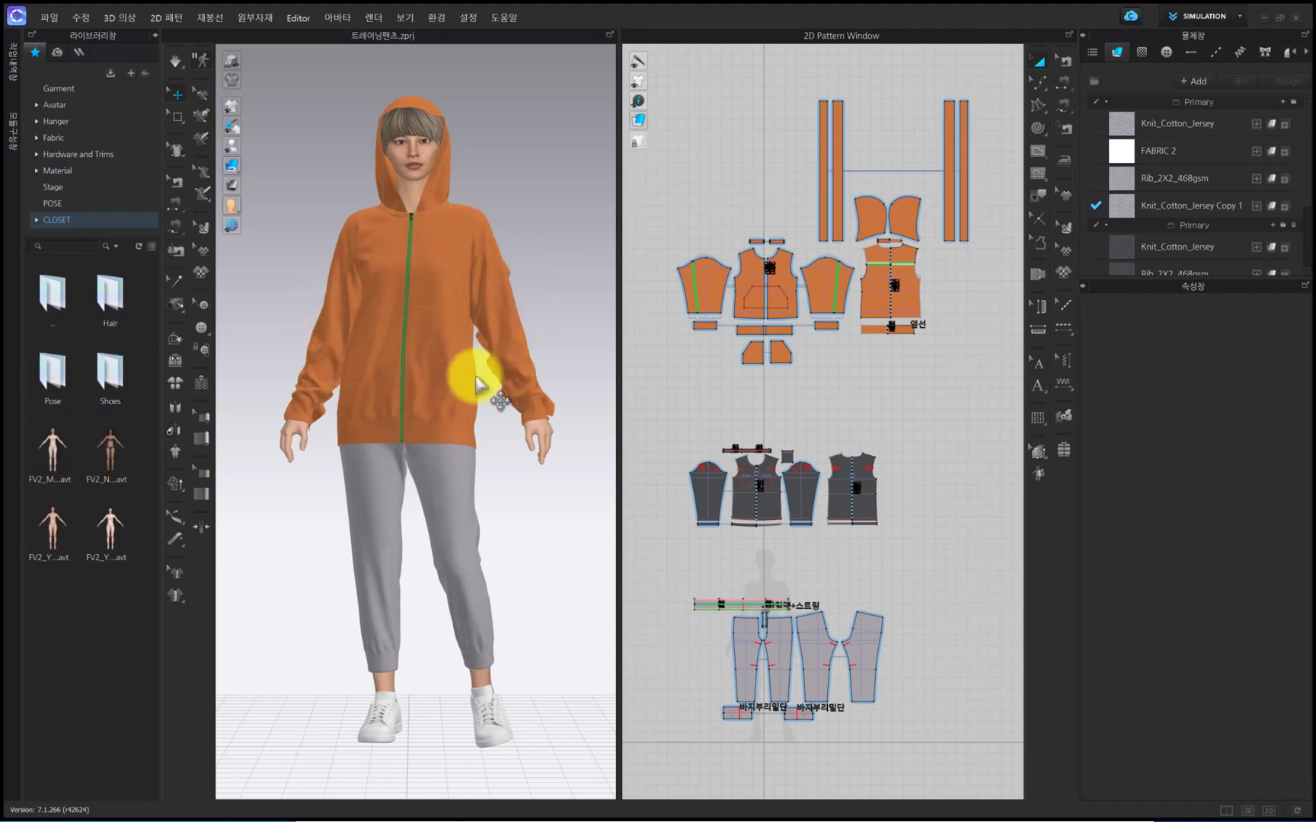
{"action": "left_click_drag", "start_coordinate": [120, 460], "coordinate": [400, 360]}
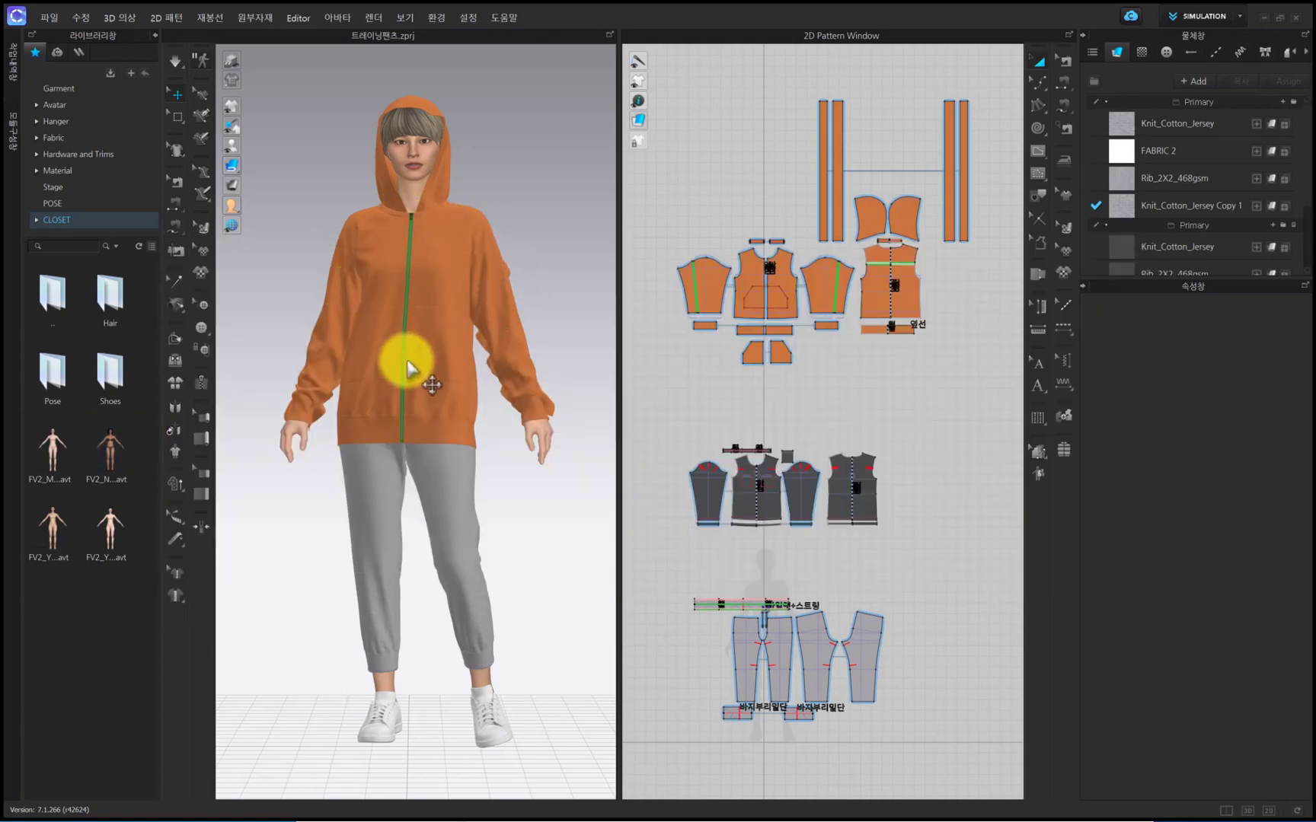
Step: Apply the standing A-pose from the Female_V2 Pose library, changing only the pose and keeping the avatar size
{"action": "left_click", "coordinate": [54, 106]}
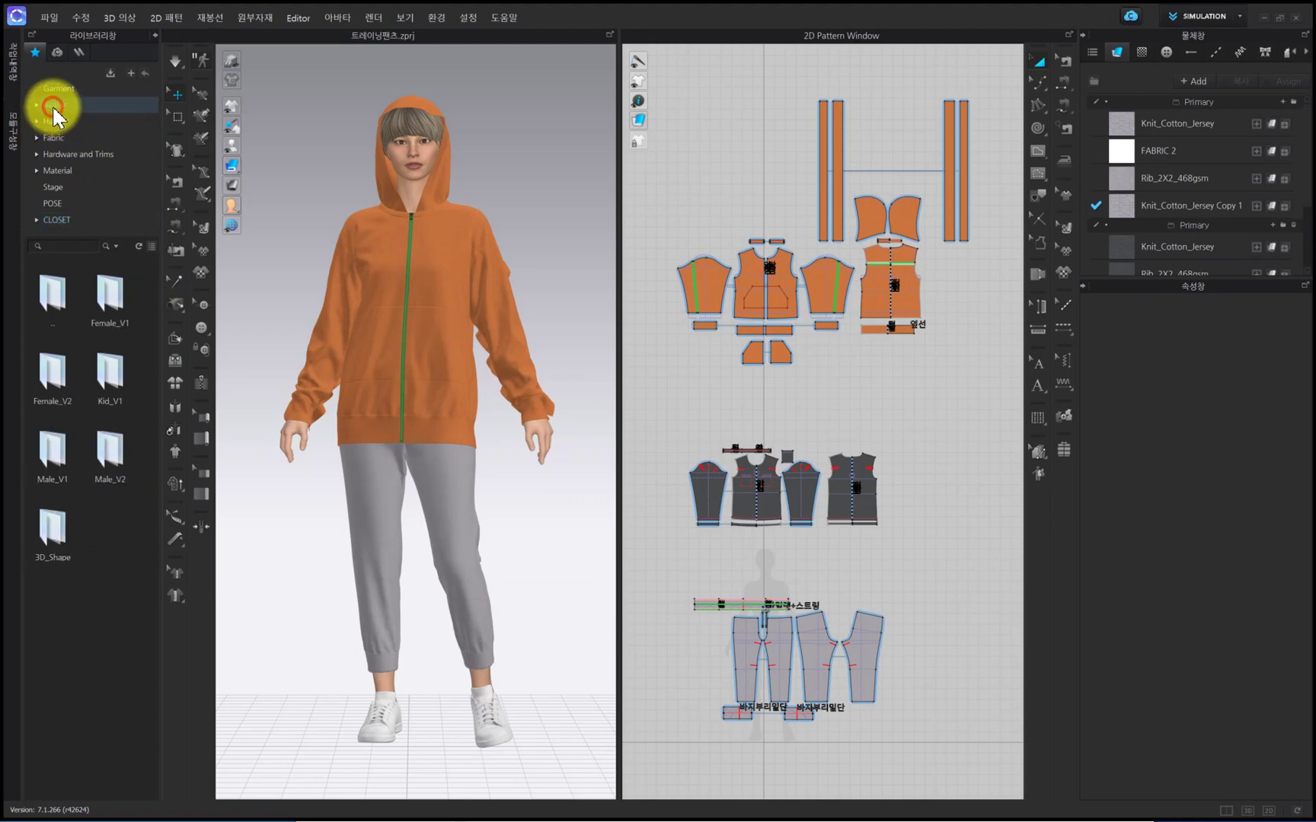
{"action": "double_click", "coordinate": [48, 380]}
{"action": "double_click", "coordinate": [114, 456]}
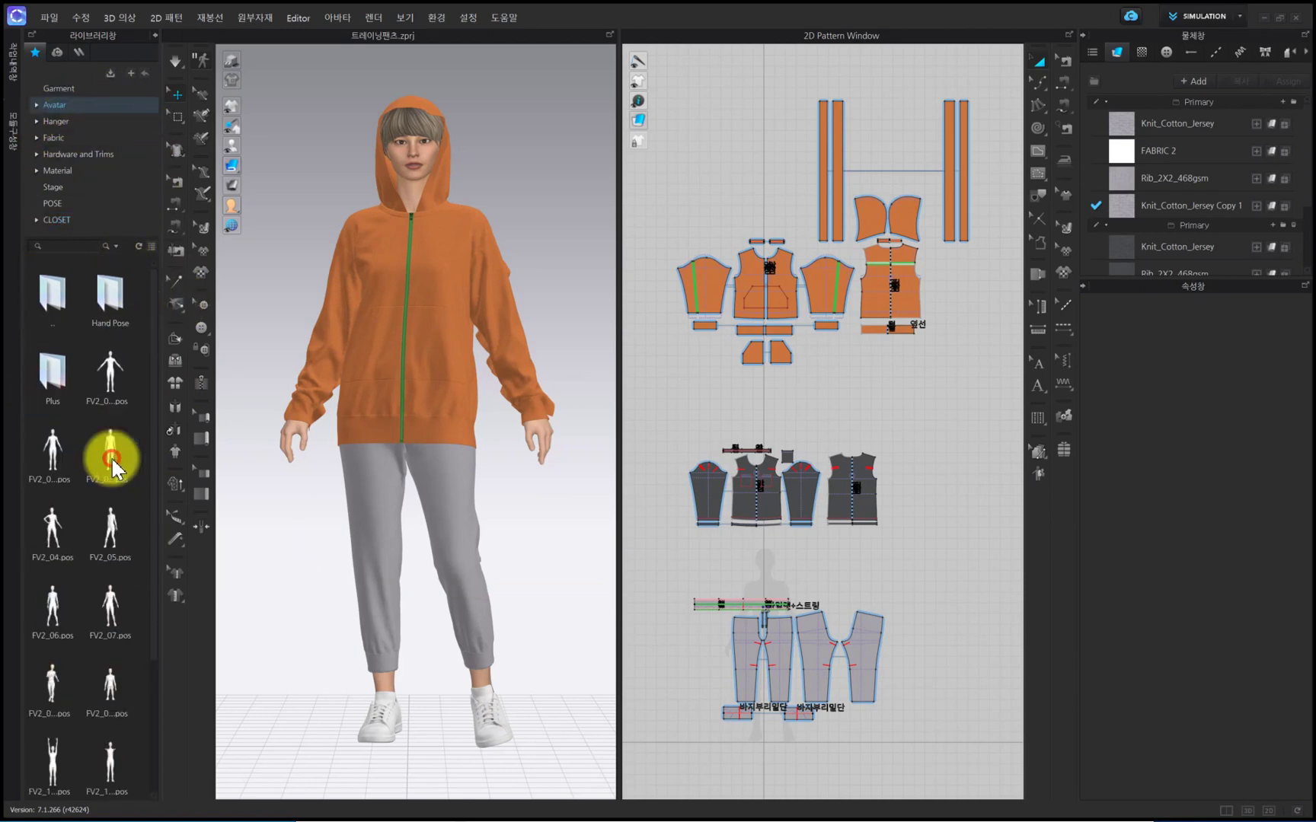
{"action": "left_click_drag", "start_coordinate": [61, 457], "coordinate": [419, 323]}
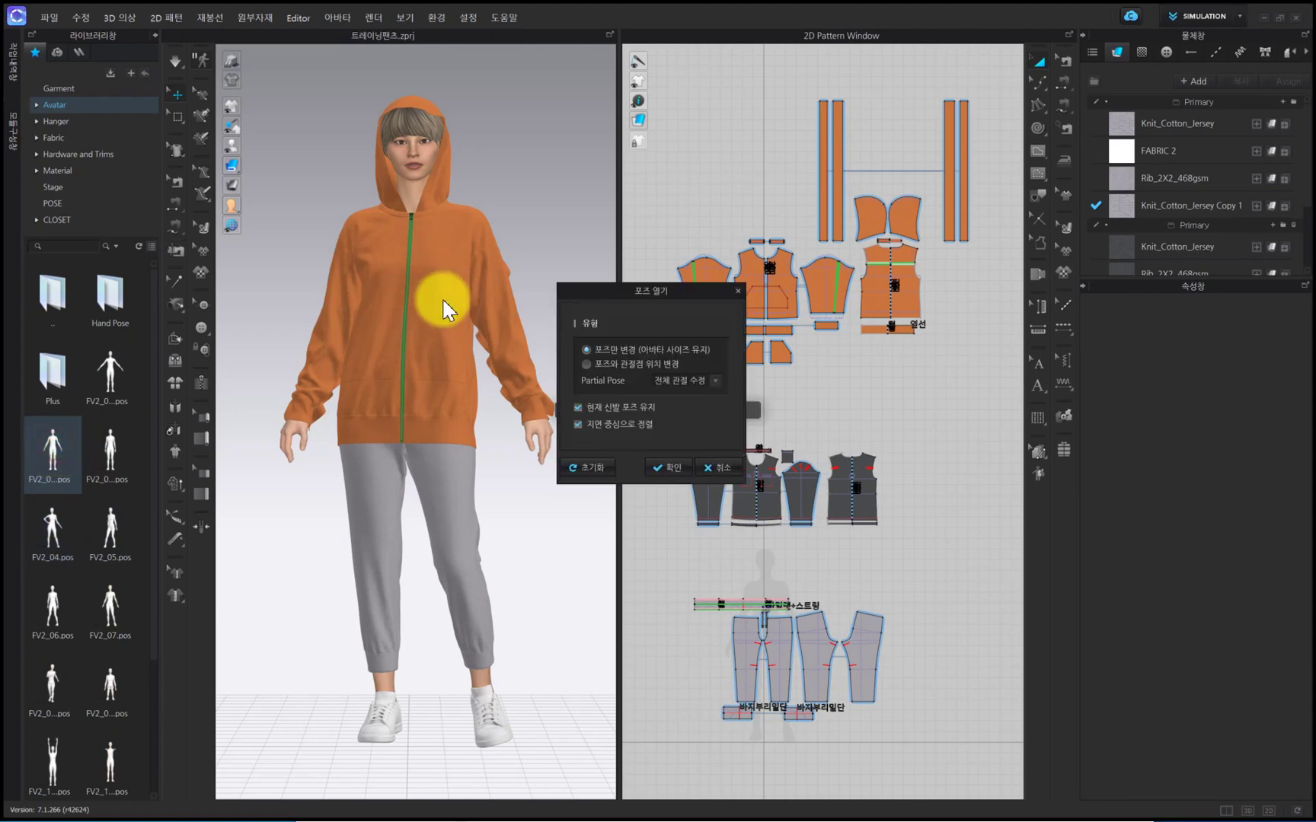
{"action": "left_click", "coordinate": [667, 467]}
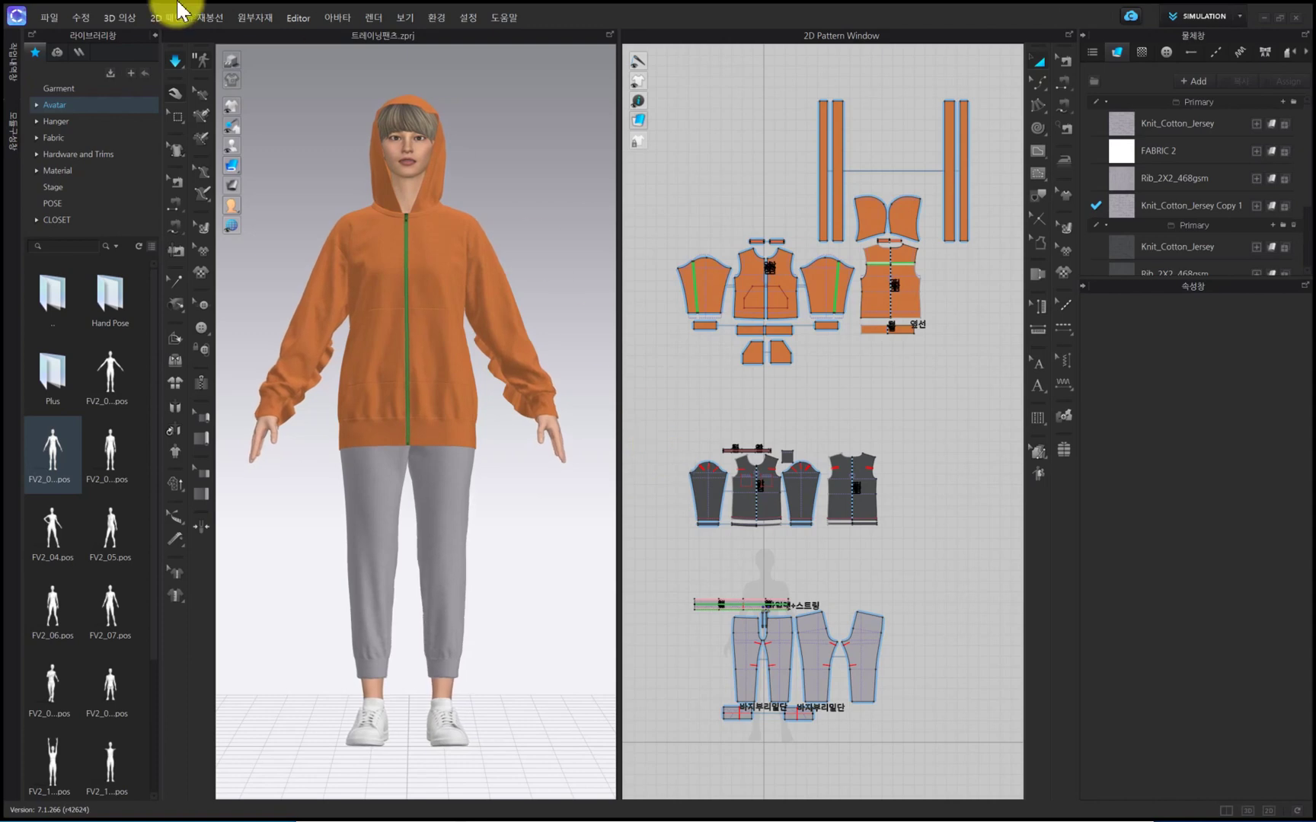
Step: Replace the avatar's shoes with the black open-toe heels from the Female_V2 Shoes library
{"action": "double_click", "coordinate": [47, 298]}
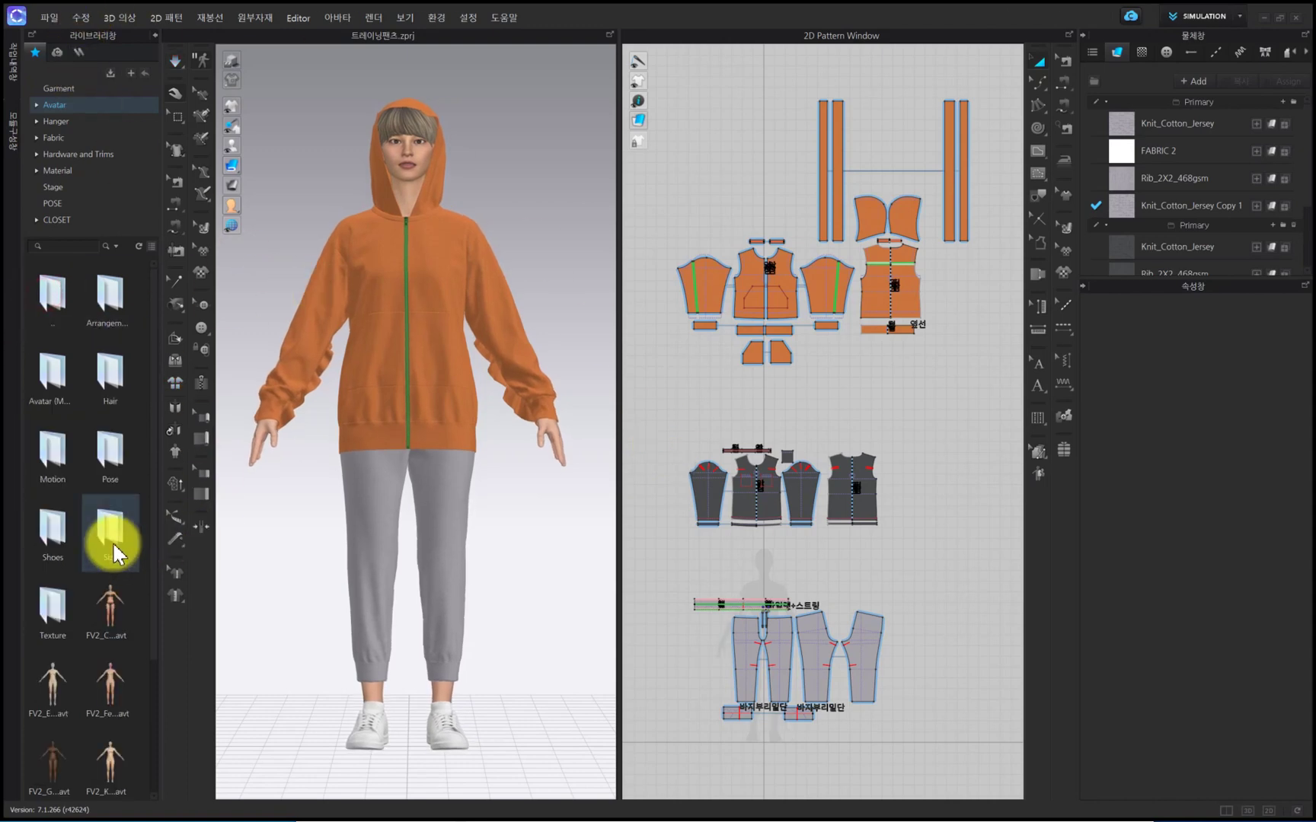
{"action": "double_click", "coordinate": [52, 542]}
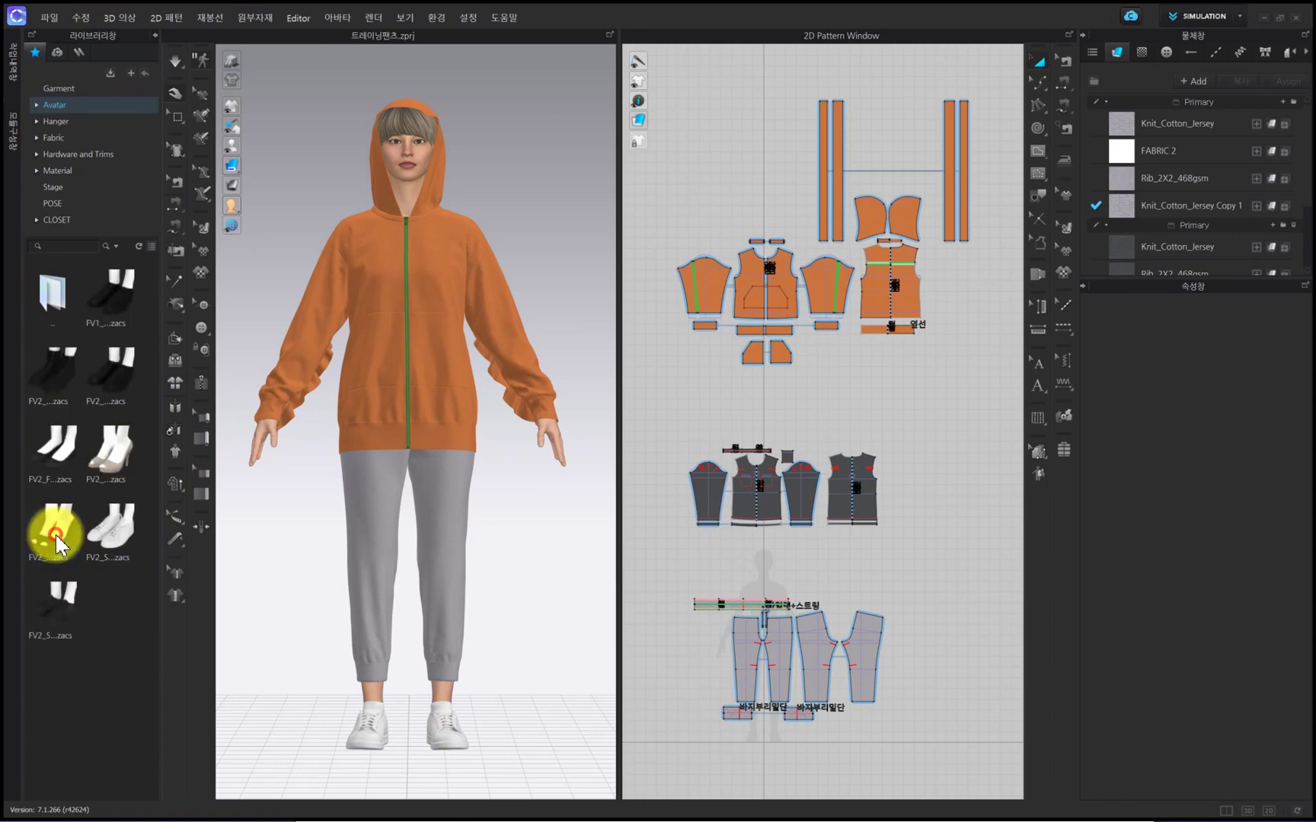
{"action": "double_click", "coordinate": [57, 542]}
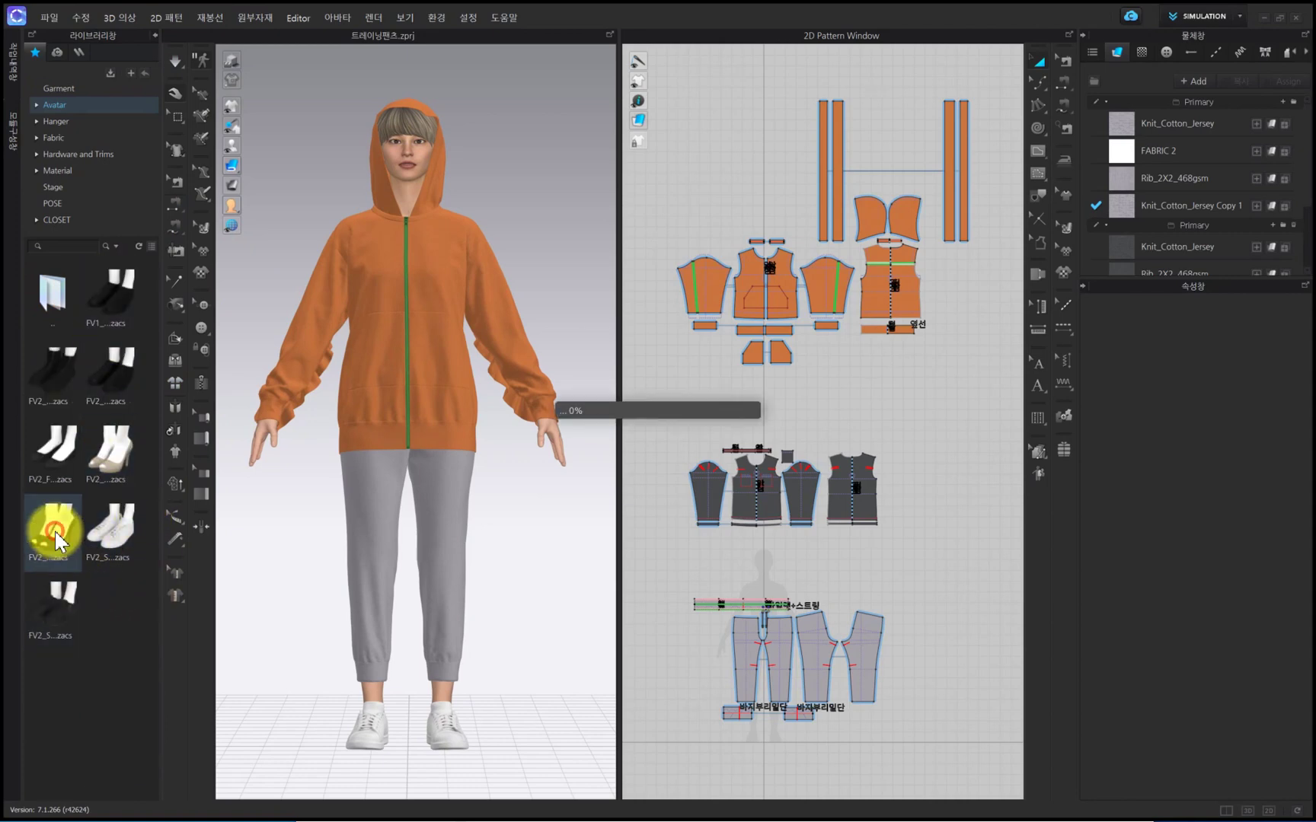
{"action": "right_click_drag", "start_coordinate": [596, 658], "coordinate": [442, 590]}
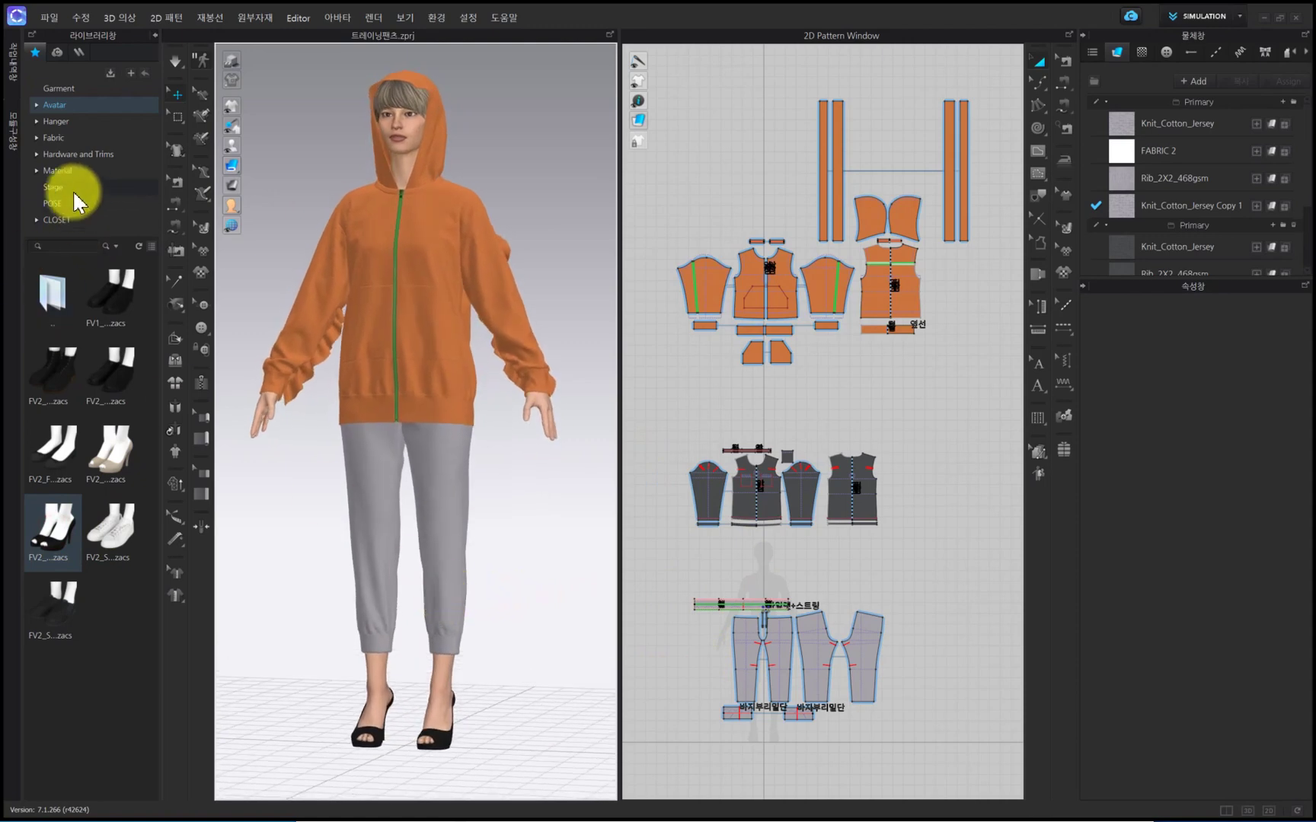
Step: Load the FV2_Naomi_01 avatar from the CLOSET library's Female folder, taking the size and pose from the garment file
{"action": "left_click", "coordinate": [62, 221]}
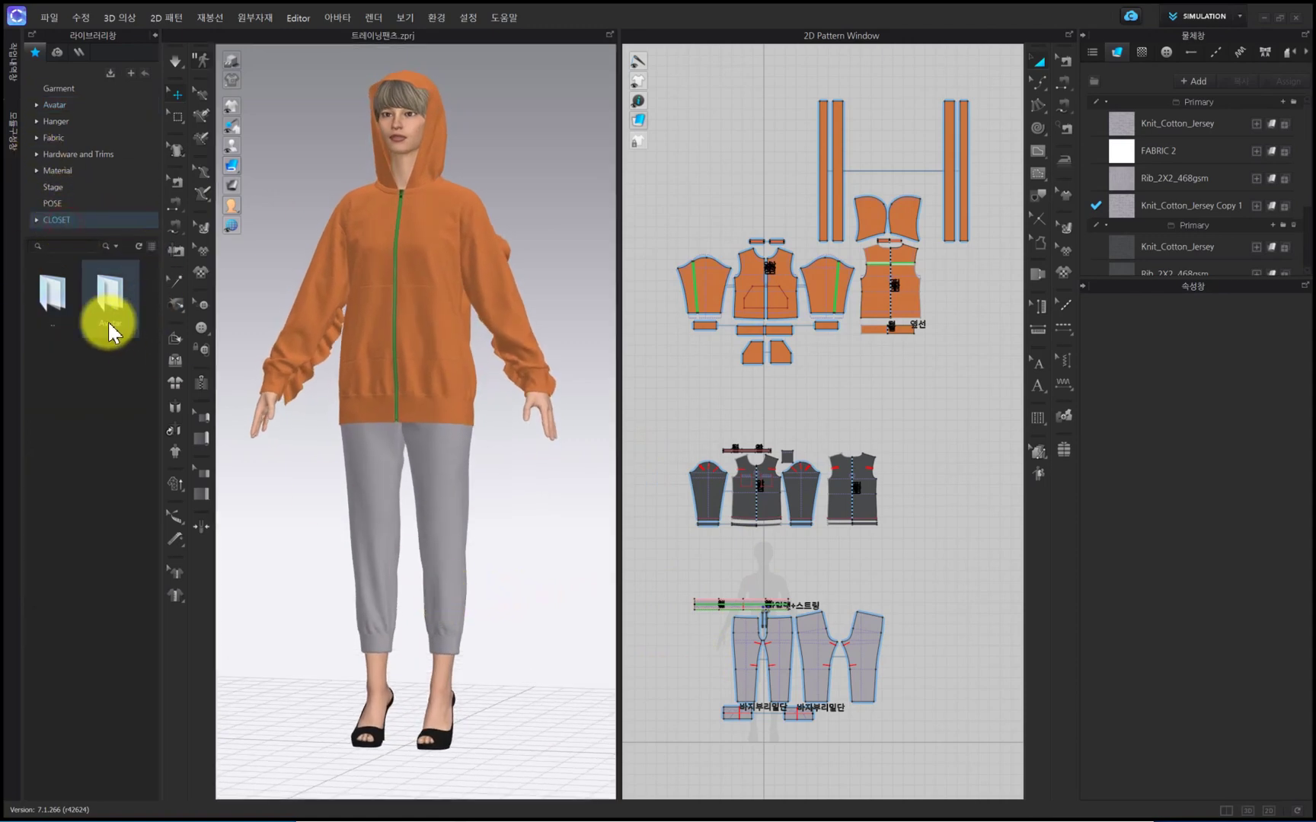
{"action": "double_click", "coordinate": [109, 295]}
{"action": "left_click", "coordinate": [71, 354]}
{"action": "double_click", "coordinate": [71, 351]}
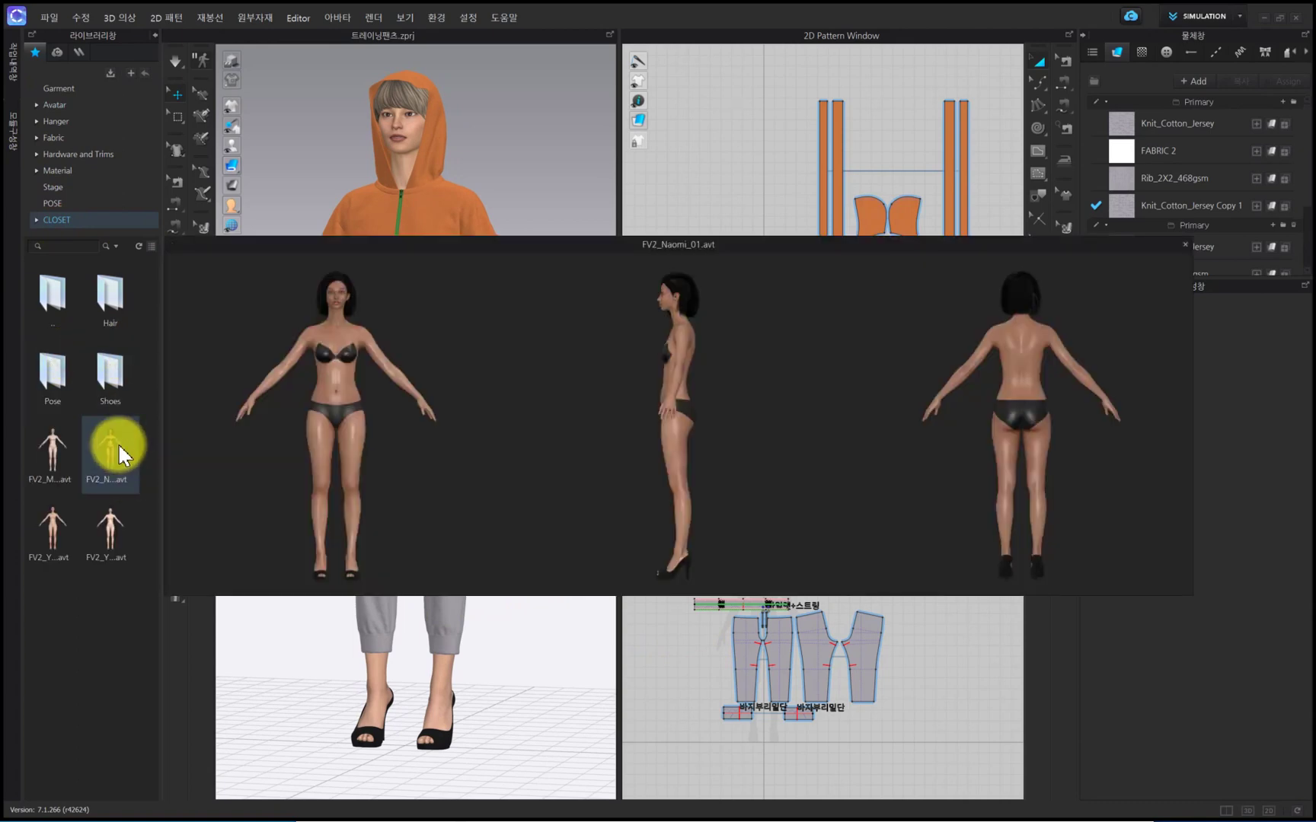
{"action": "double_click", "coordinate": [118, 443]}
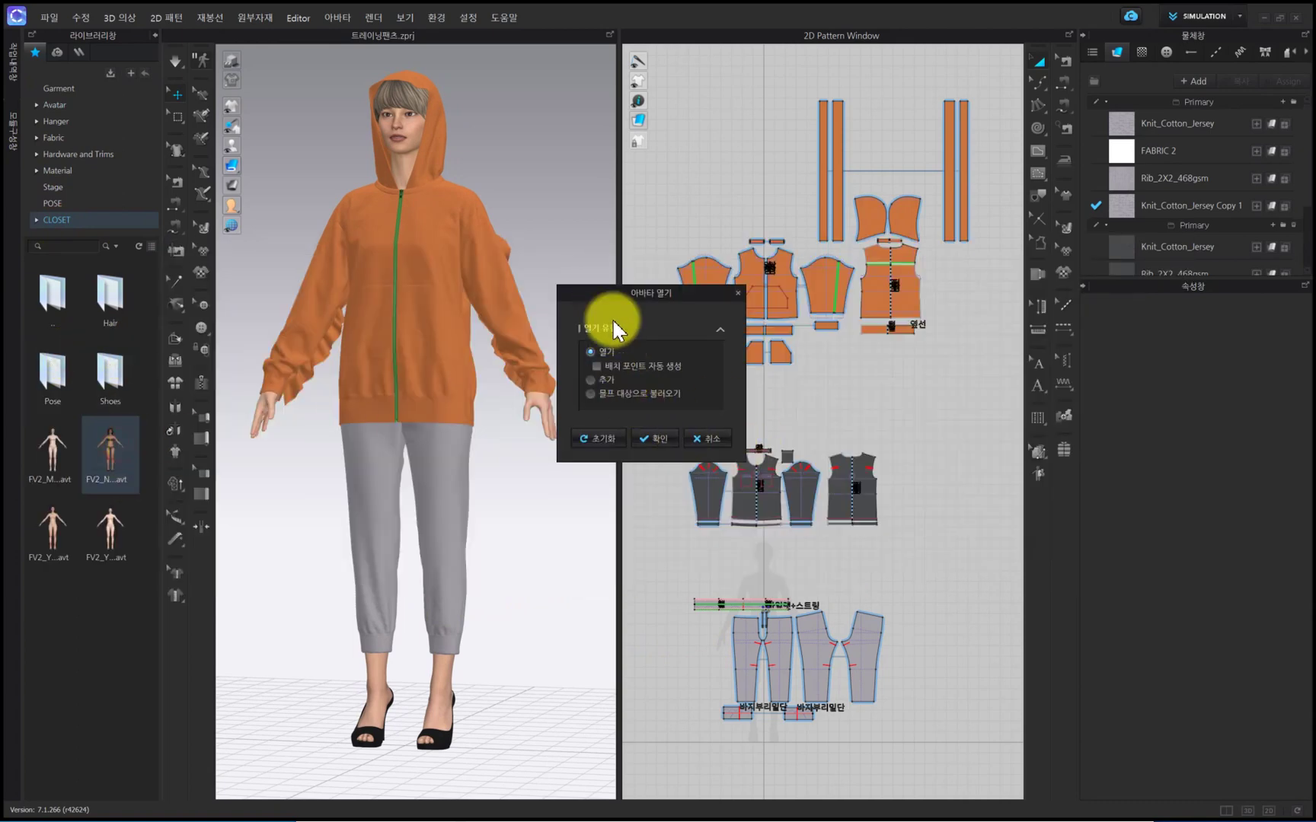
{"action": "left_click", "coordinate": [654, 439]}
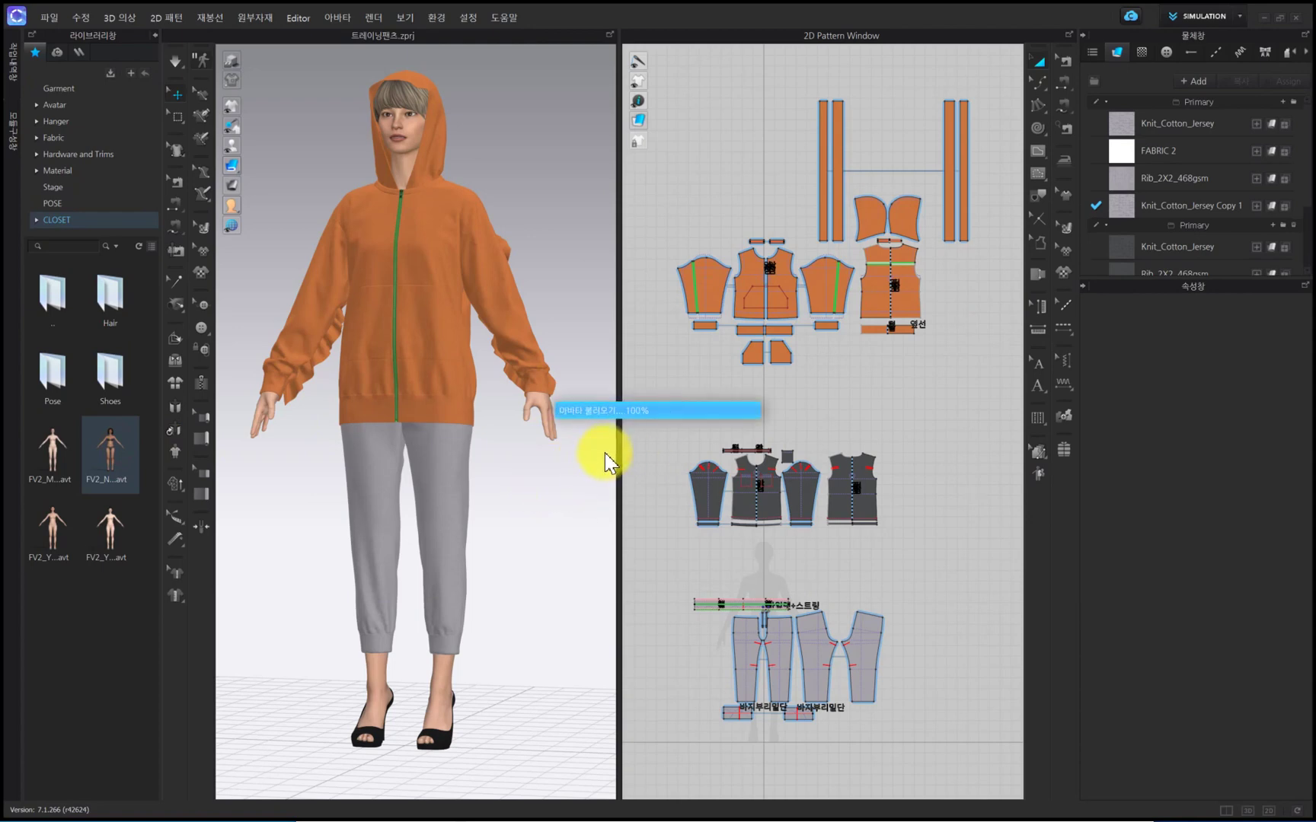
{"action": "left_click", "coordinate": [592, 396]}
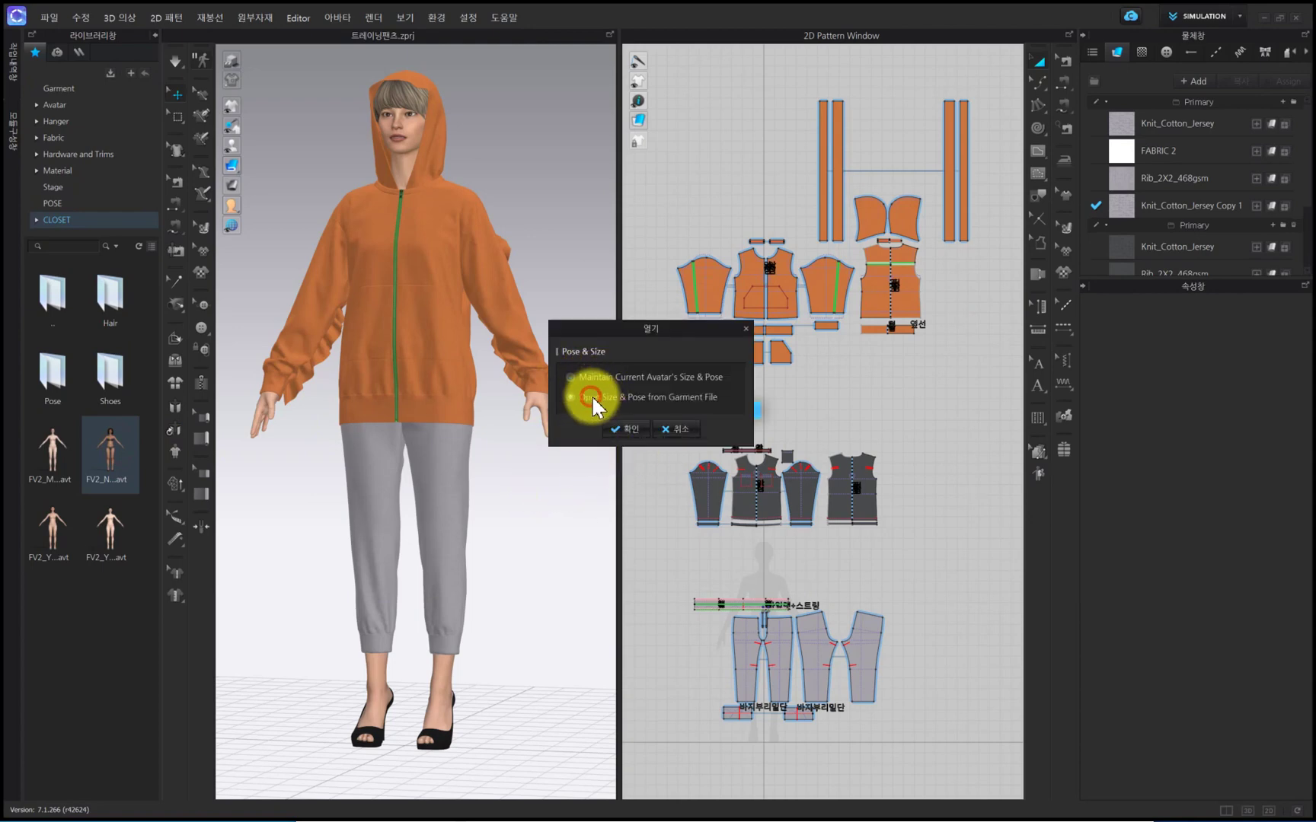
{"action": "left_click", "coordinate": [631, 428]}
Step: Replace the avatar's curly hair with the Cornrow hairstyle from the CLOSET Female Hair folder
{"action": "mouse_move", "coordinate": [476, 482]}
{"action": "right_mouse_down"}
{"action": "mouse_move", "coordinate": [658, 464]}
{"action": "mouse_move", "coordinate": [485, 485]}
{"action": "right_mouse_up"}
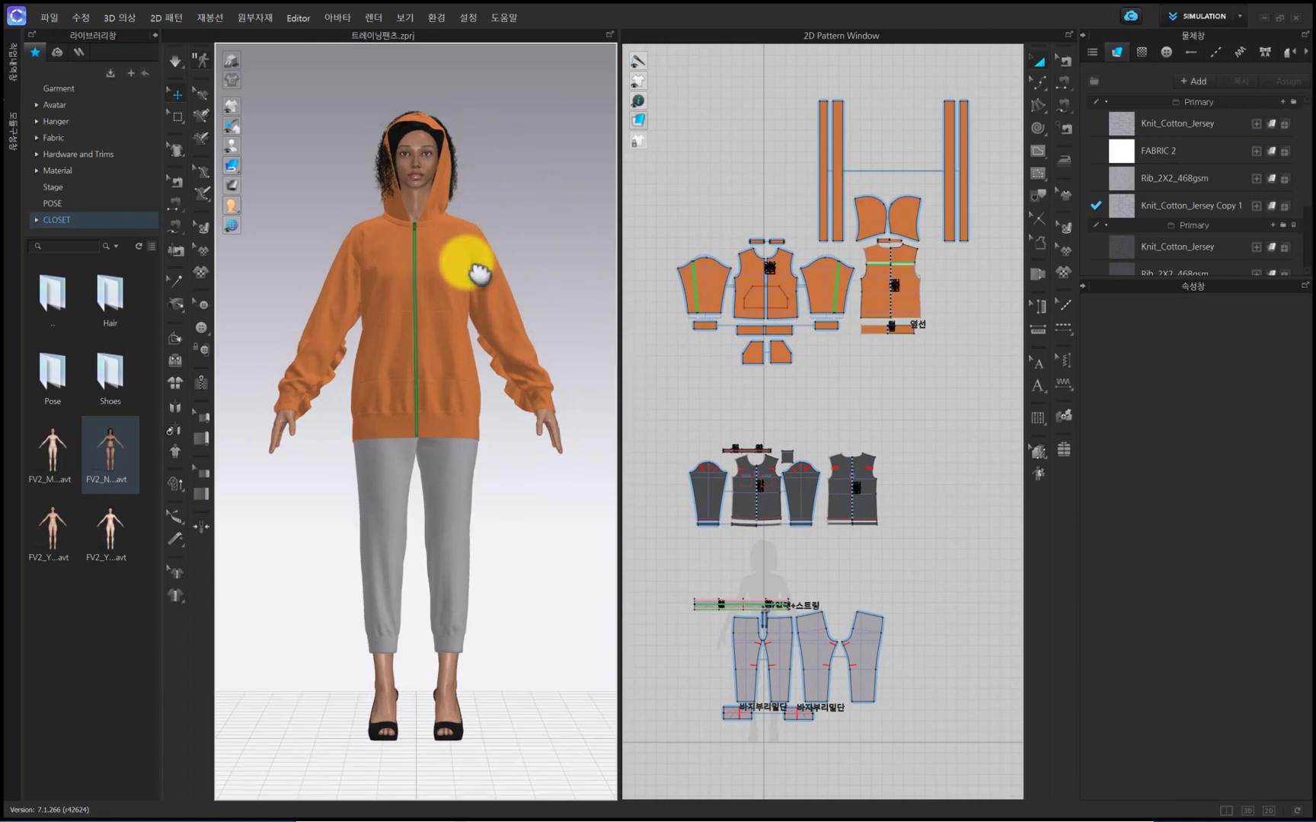
{"action": "scroll", "coordinate": [480, 297], "scroll_direction": "up", "scroll_amount": 5}
{"action": "right_click_drag", "start_coordinate": [518, 335], "coordinate": [541, 352]}
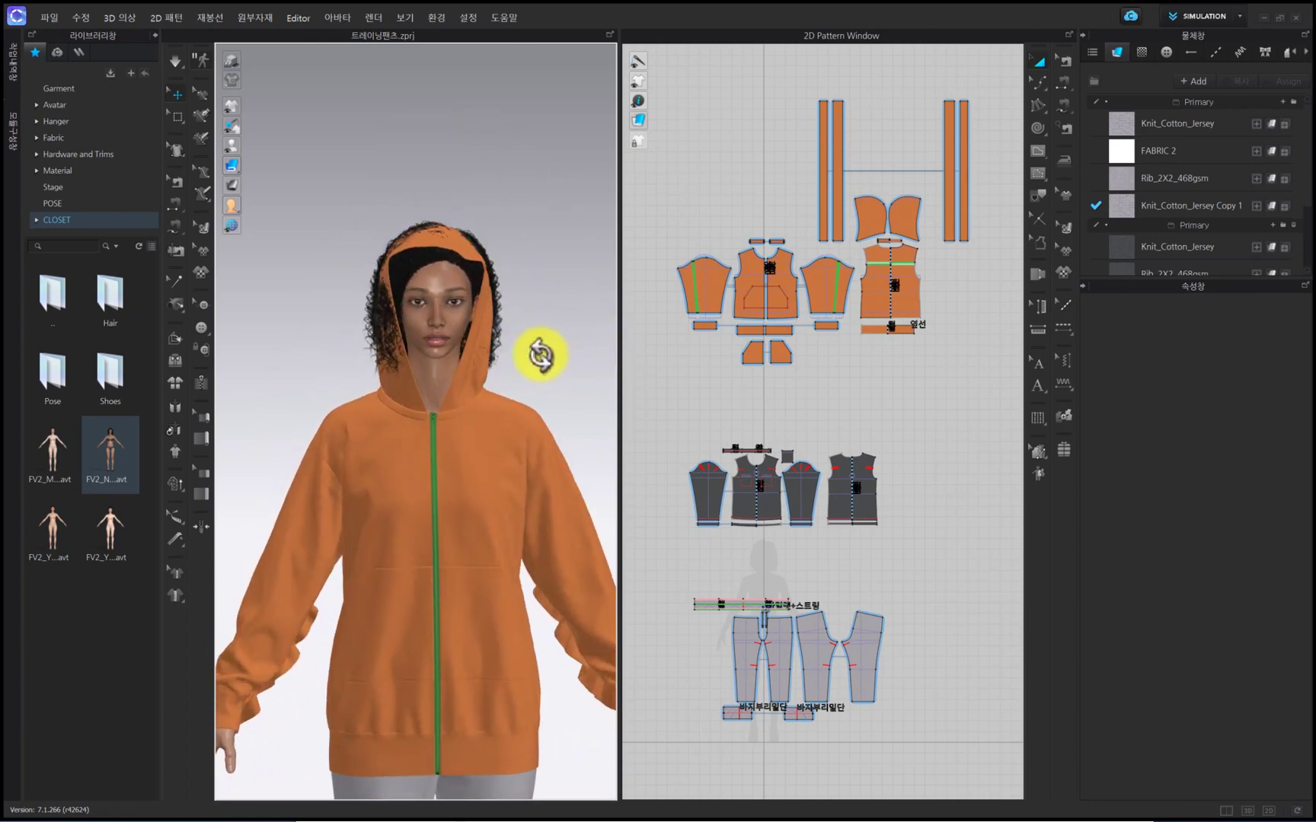
{"action": "scroll", "coordinate": [533, 350], "scroll_direction": "up", "scroll_amount": 2}
{"action": "right_click_drag", "start_coordinate": [595, 297], "coordinate": [546, 379]}
{"action": "left_click", "coordinate": [63, 373]}
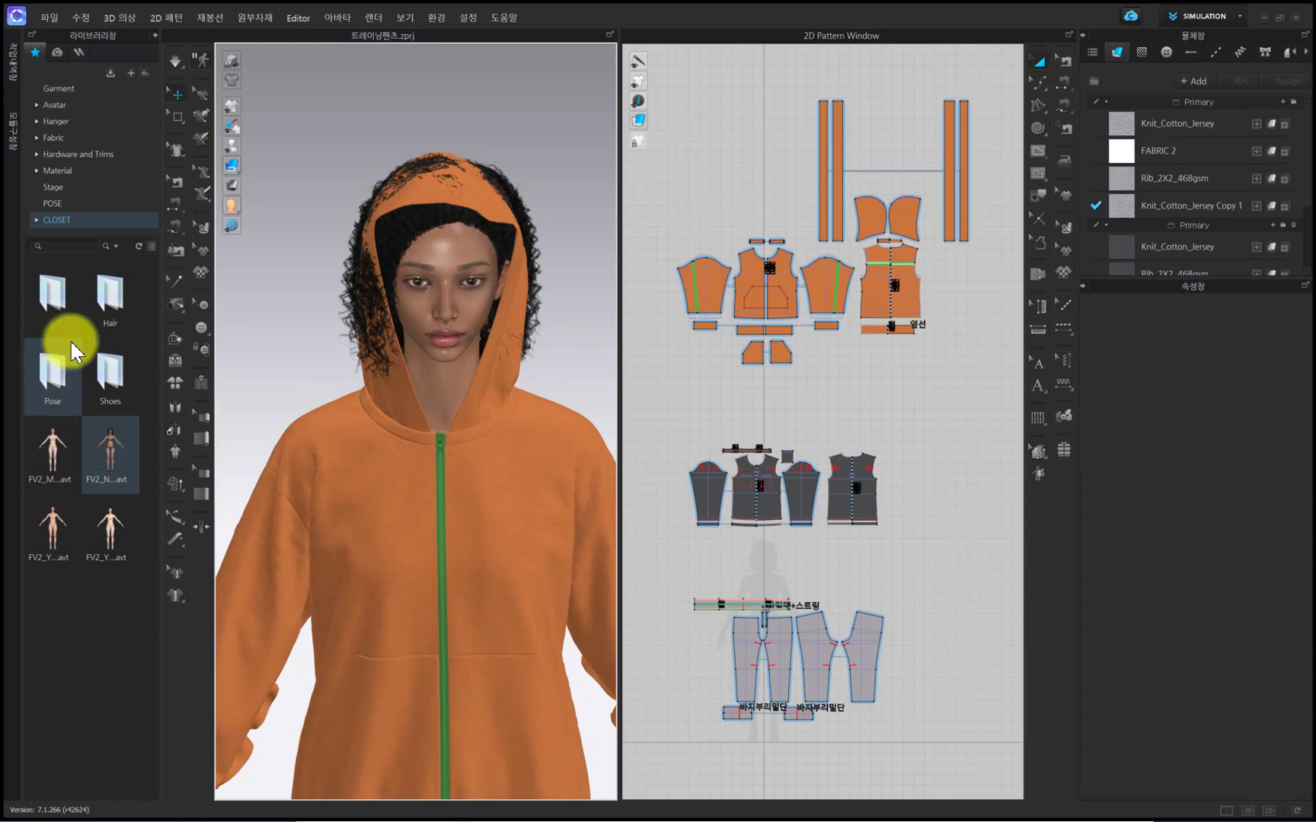
{"action": "left_click", "coordinate": [110, 302]}
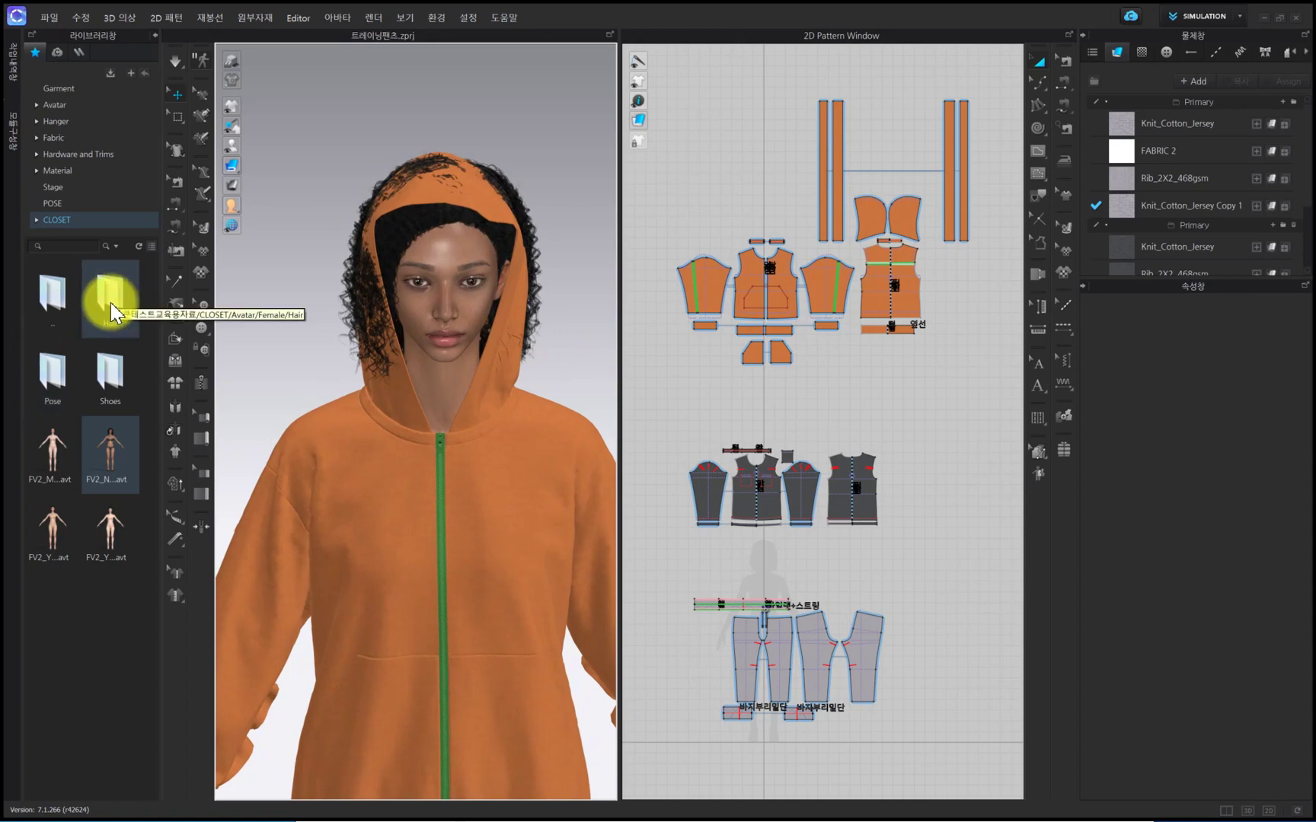
{"action": "double_click", "coordinate": [109, 302]}
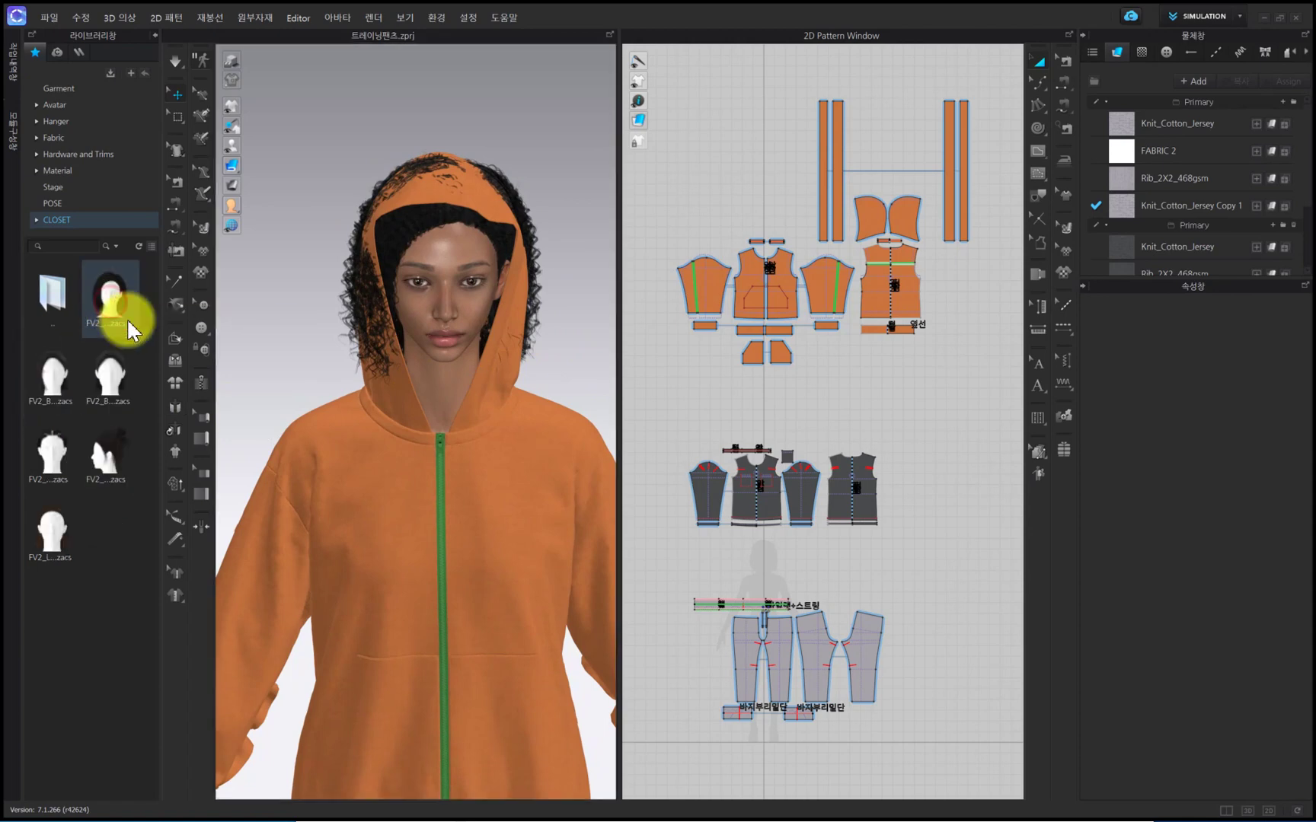
{"action": "left_click", "coordinate": [43, 460]}
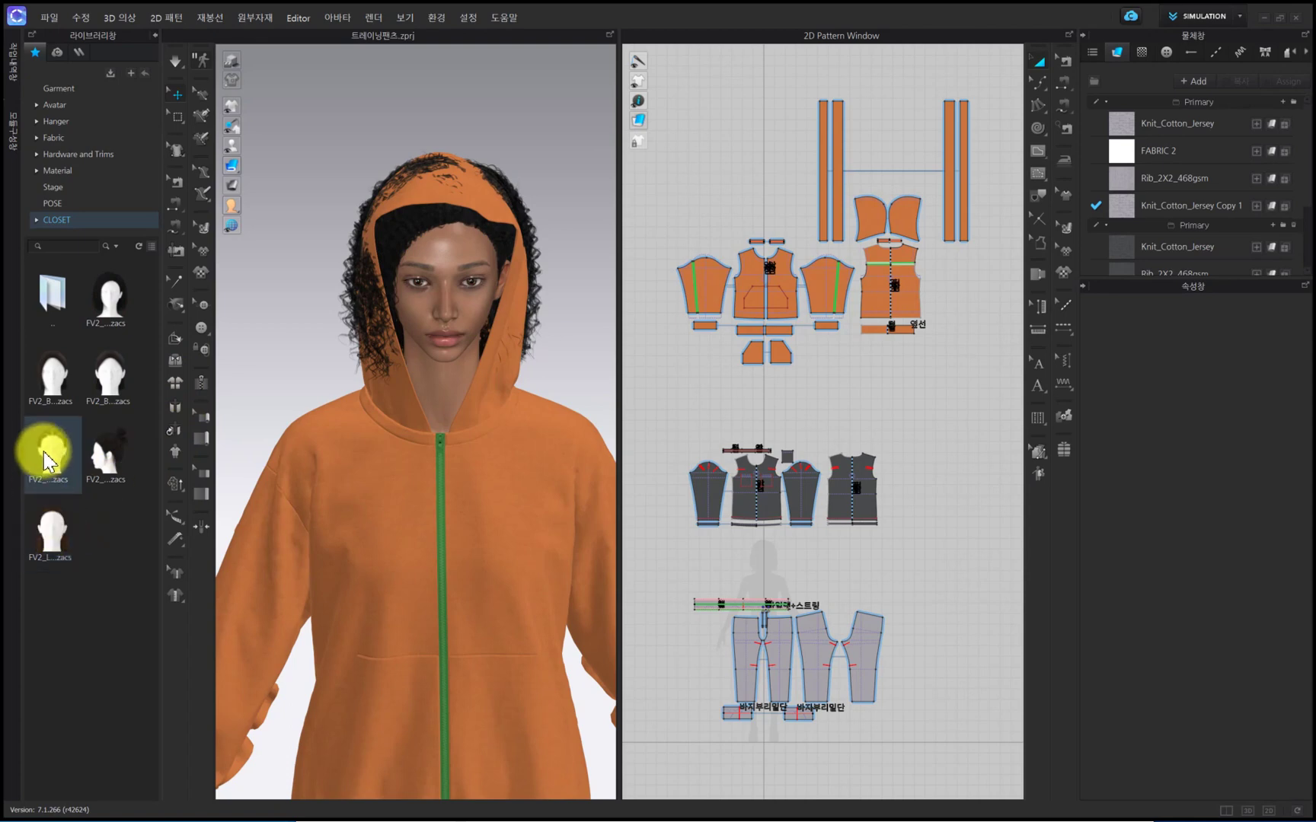
{"action": "left_click", "coordinate": [103, 308]}
{"action": "left_click", "coordinate": [120, 403]}
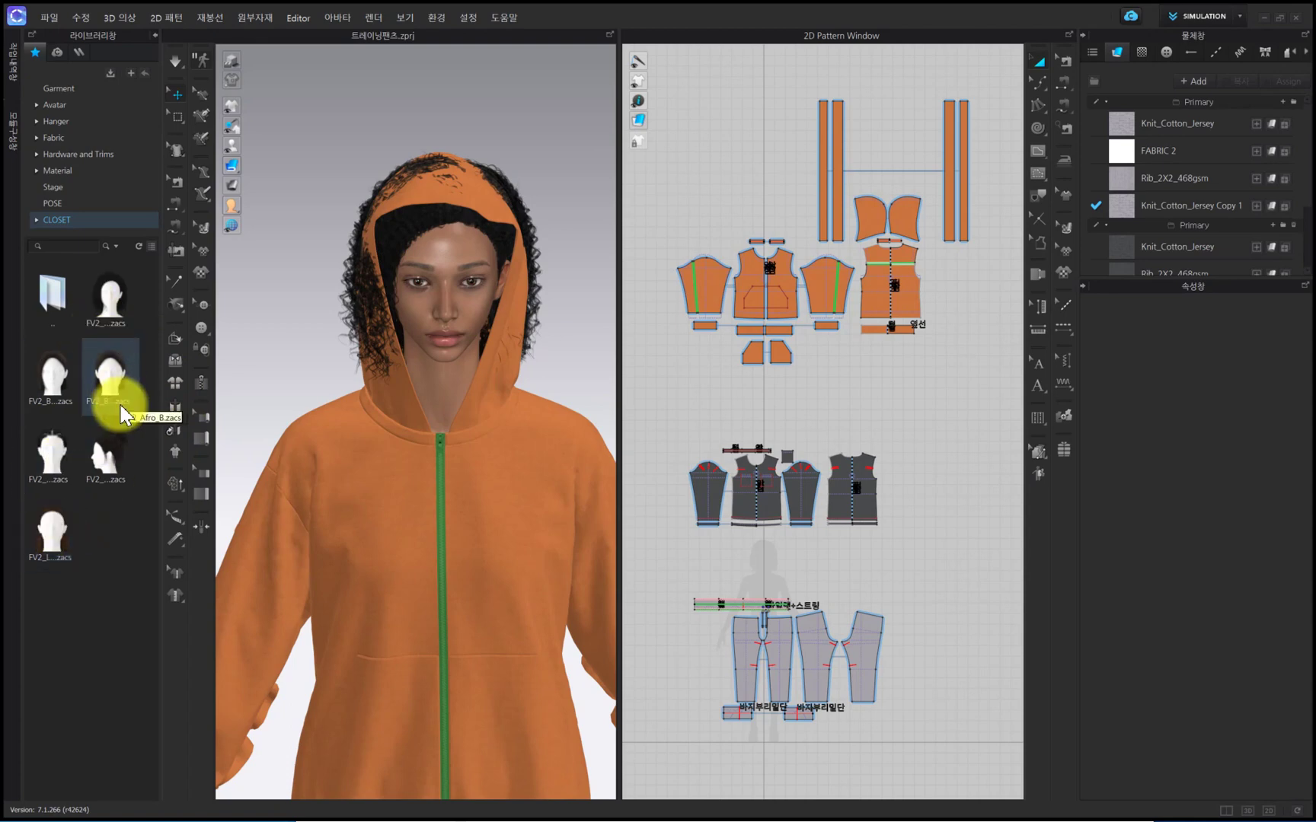
{"action": "left_click", "coordinate": [73, 446]}
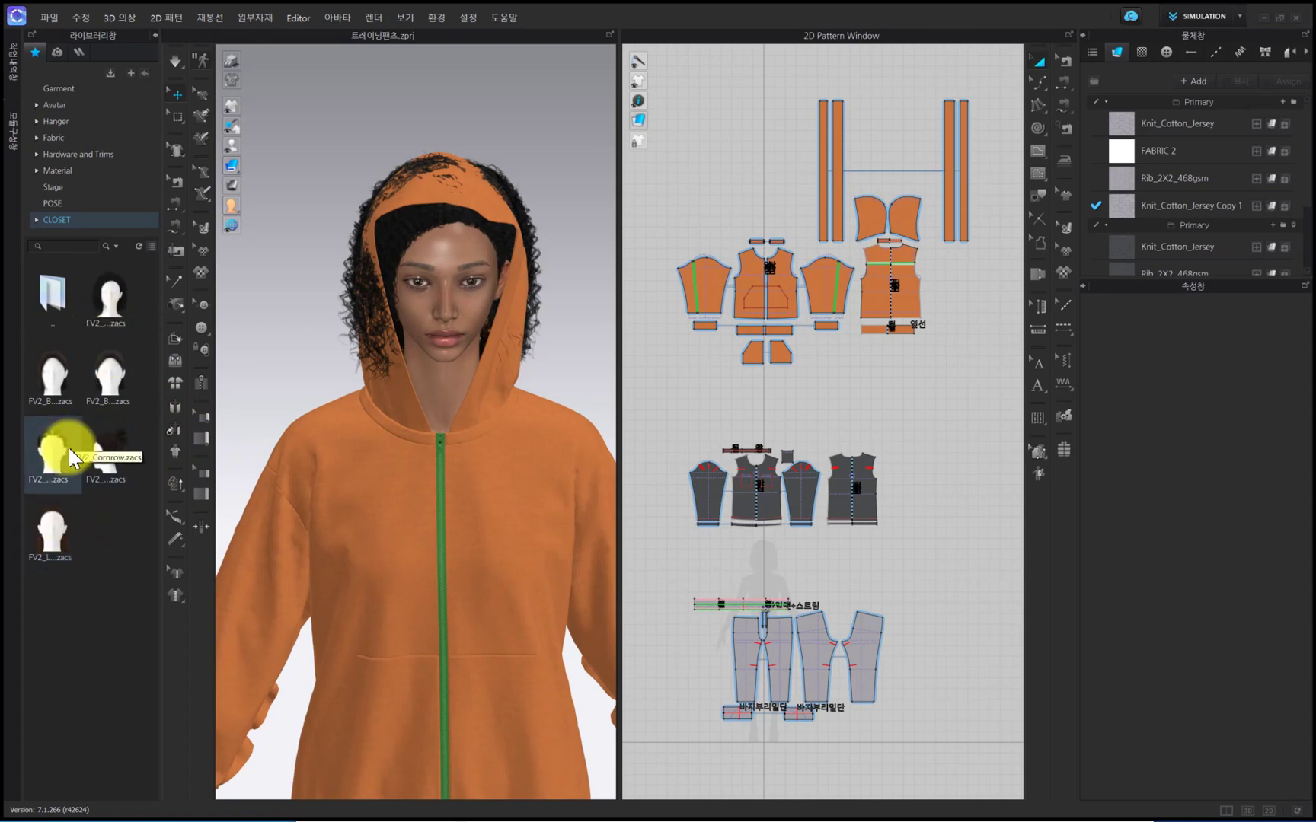
{"action": "double_click", "coordinate": [73, 445]}
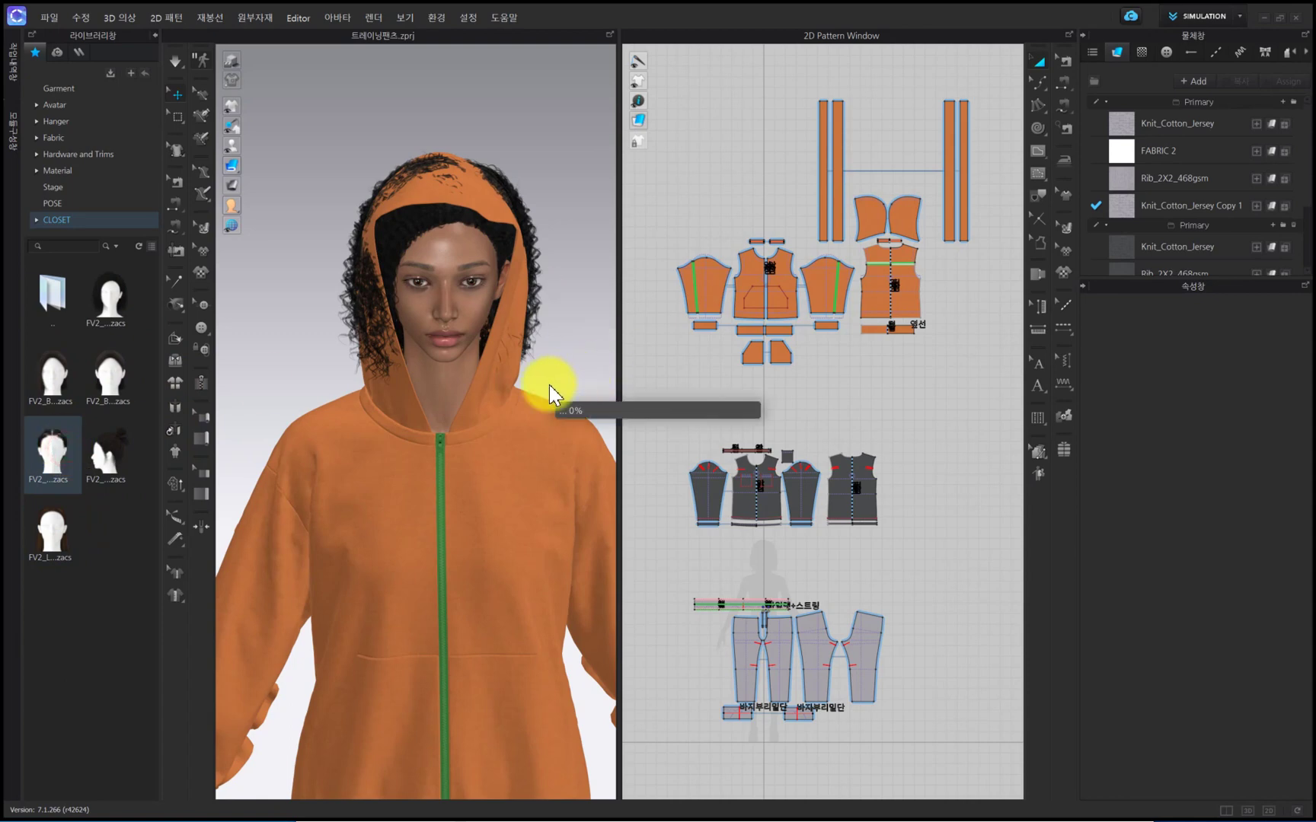
{"action": "right_click_drag", "start_coordinate": [455, 318], "coordinate": [314, 312]}
Step: Replace the avatar's heels with the light pink sneakers from the CLOSET Female Shoes folder
{"action": "double_click", "coordinate": [59, 290]}
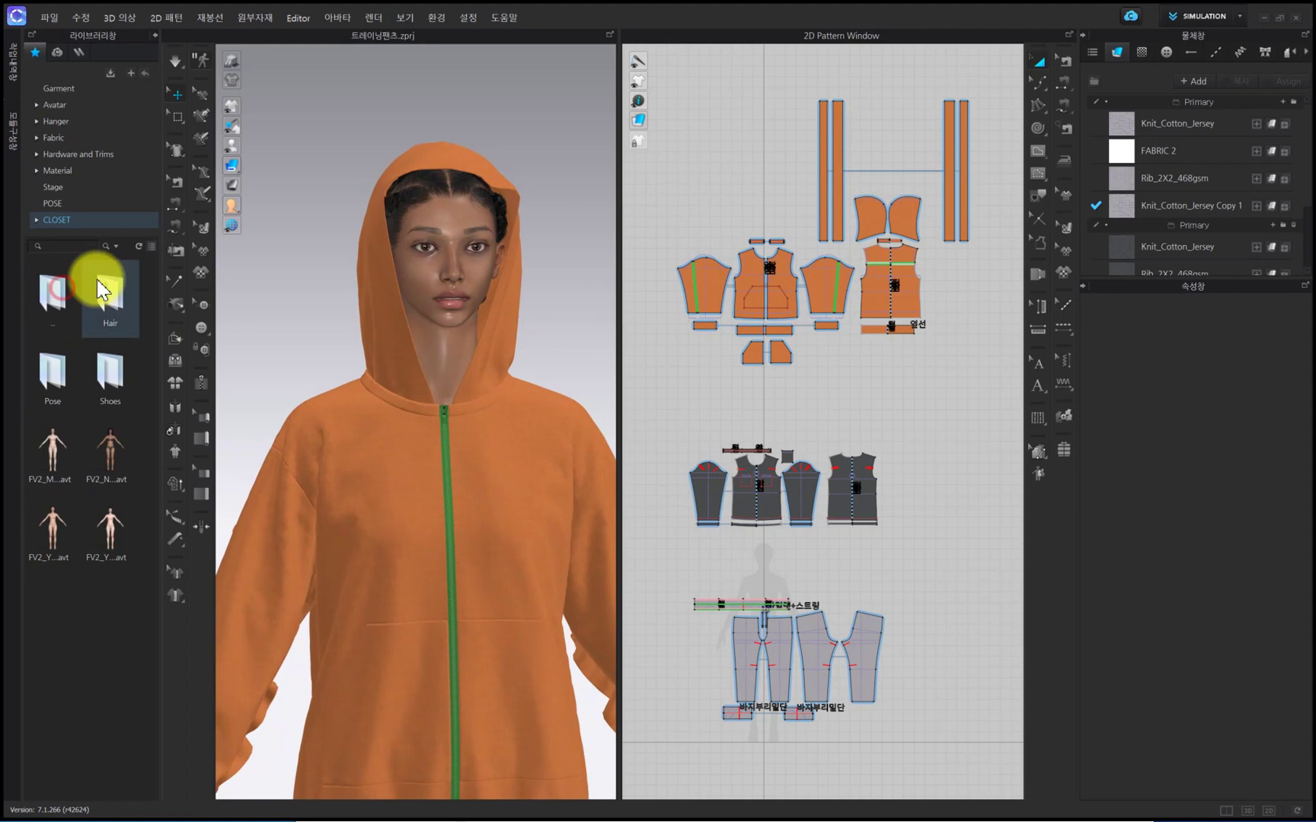
{"action": "scroll", "coordinate": [411, 346], "scroll_direction": "down", "scroll_amount": 6}
{"action": "left_click", "coordinate": [101, 372]}
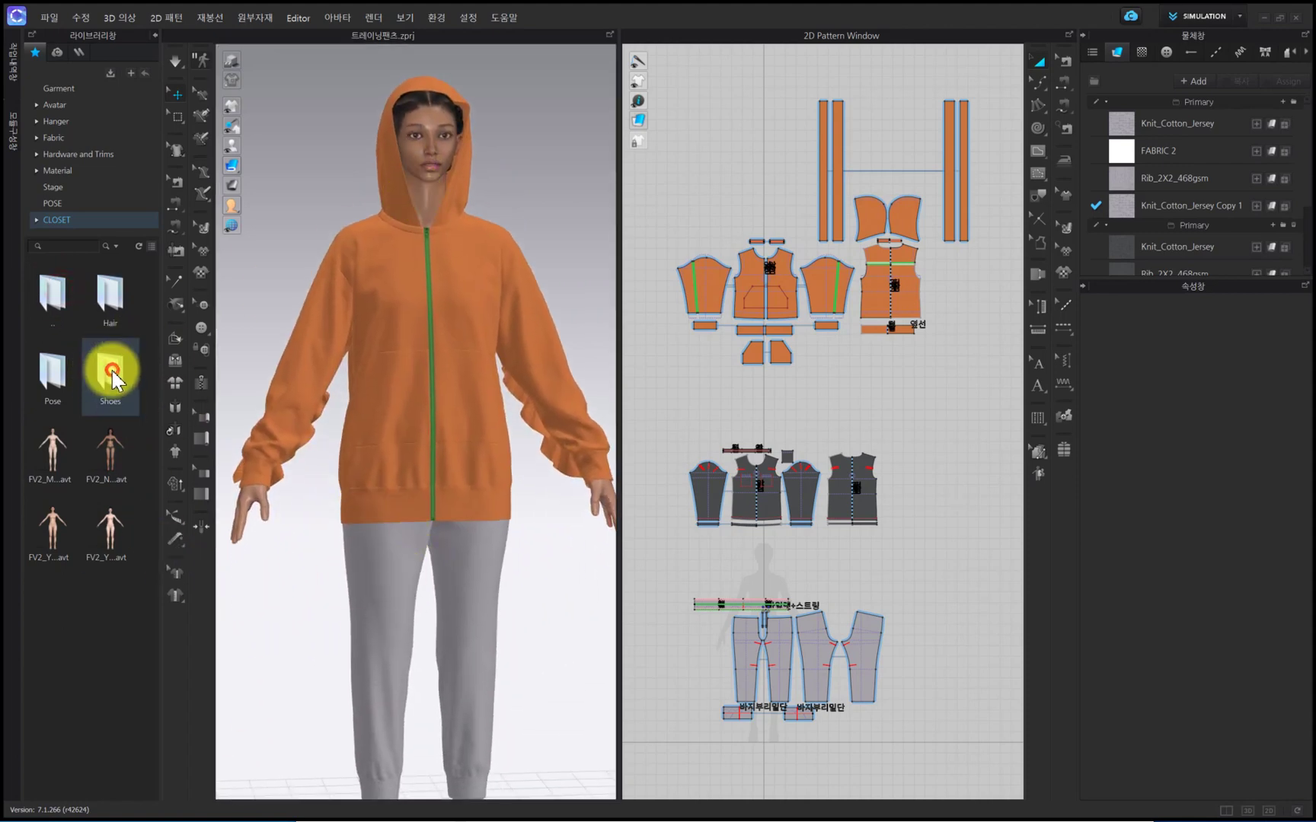
{"action": "double_click", "coordinate": [113, 364]}
{"action": "scroll", "coordinate": [441, 521], "scroll_direction": "down", "scroll_amount": 5}
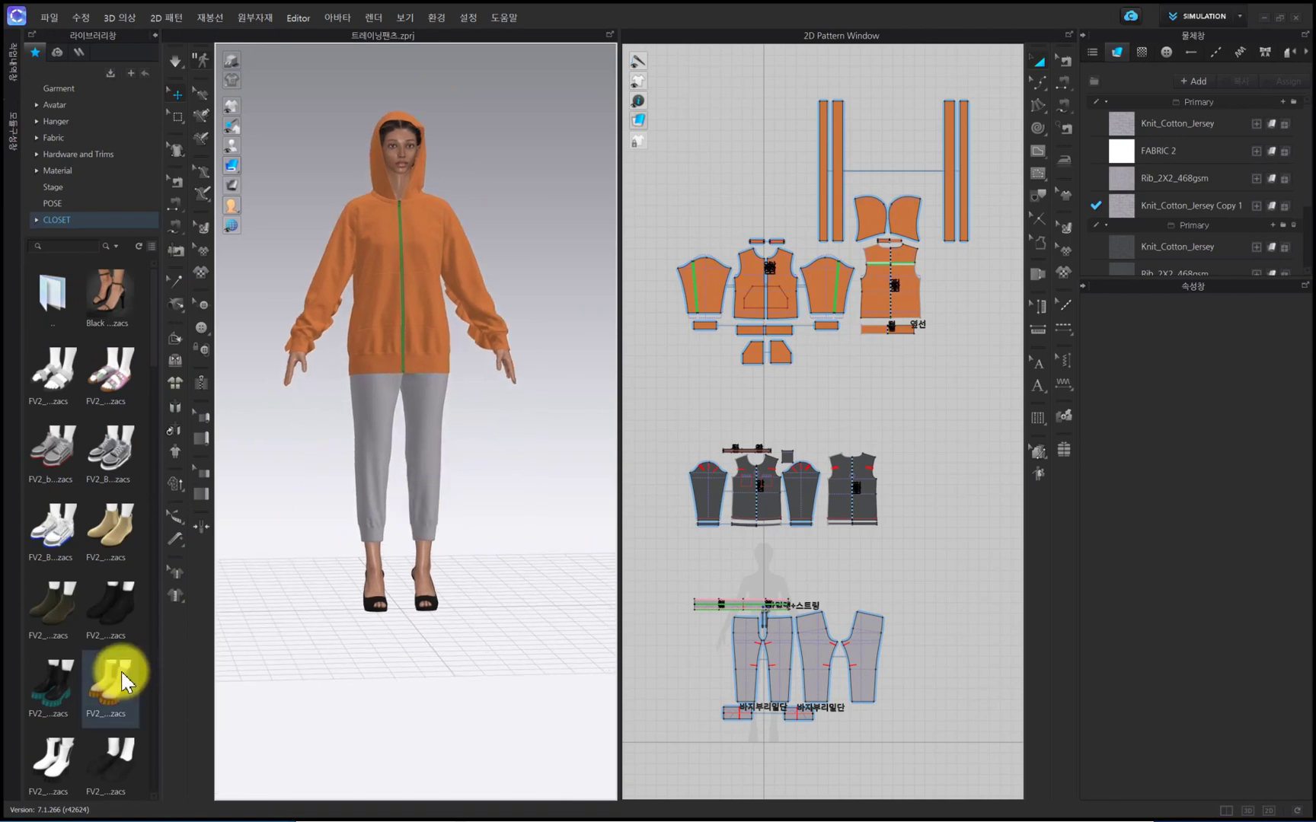
{"action": "scroll", "coordinate": [114, 674], "scroll_direction": "down", "scroll_amount": 6}
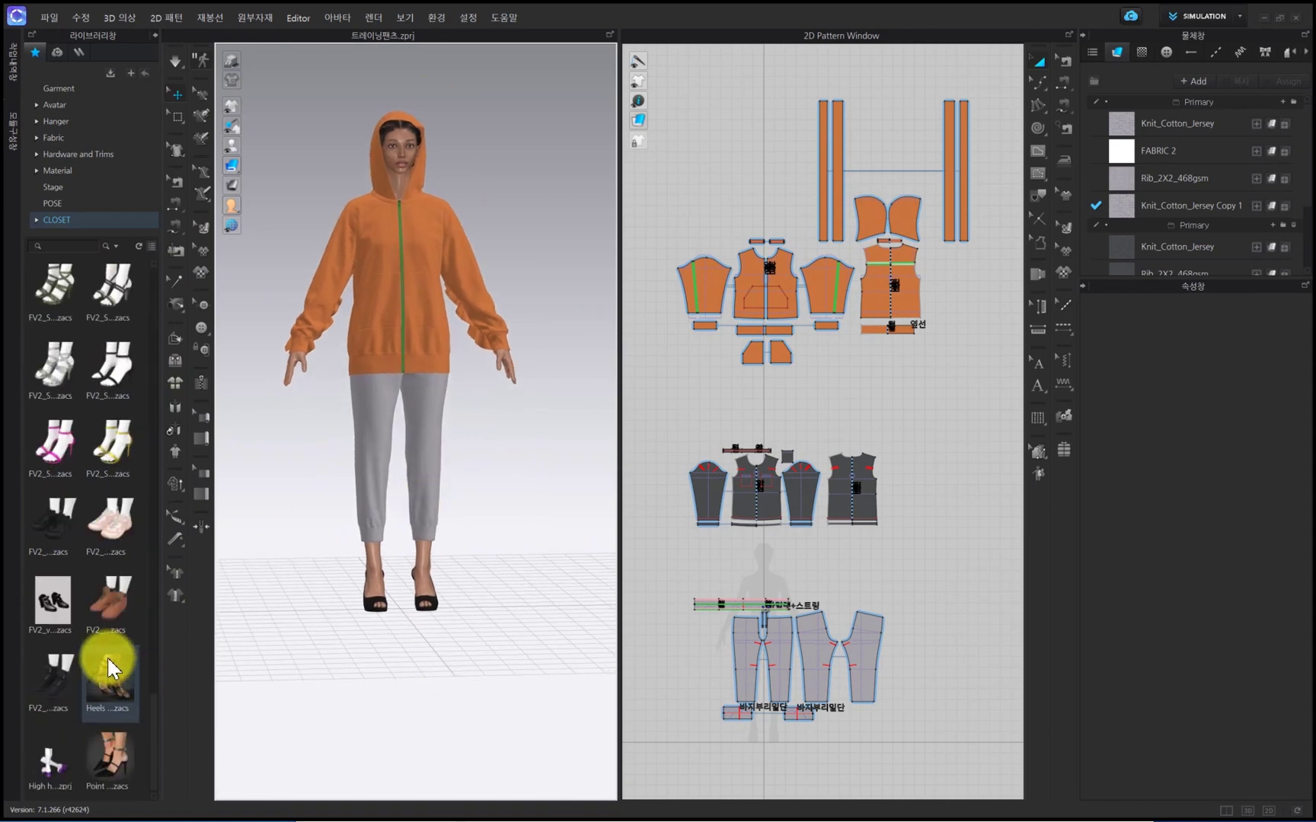
{"action": "left_click_drag", "start_coordinate": [109, 514], "coordinate": [567, 654]}
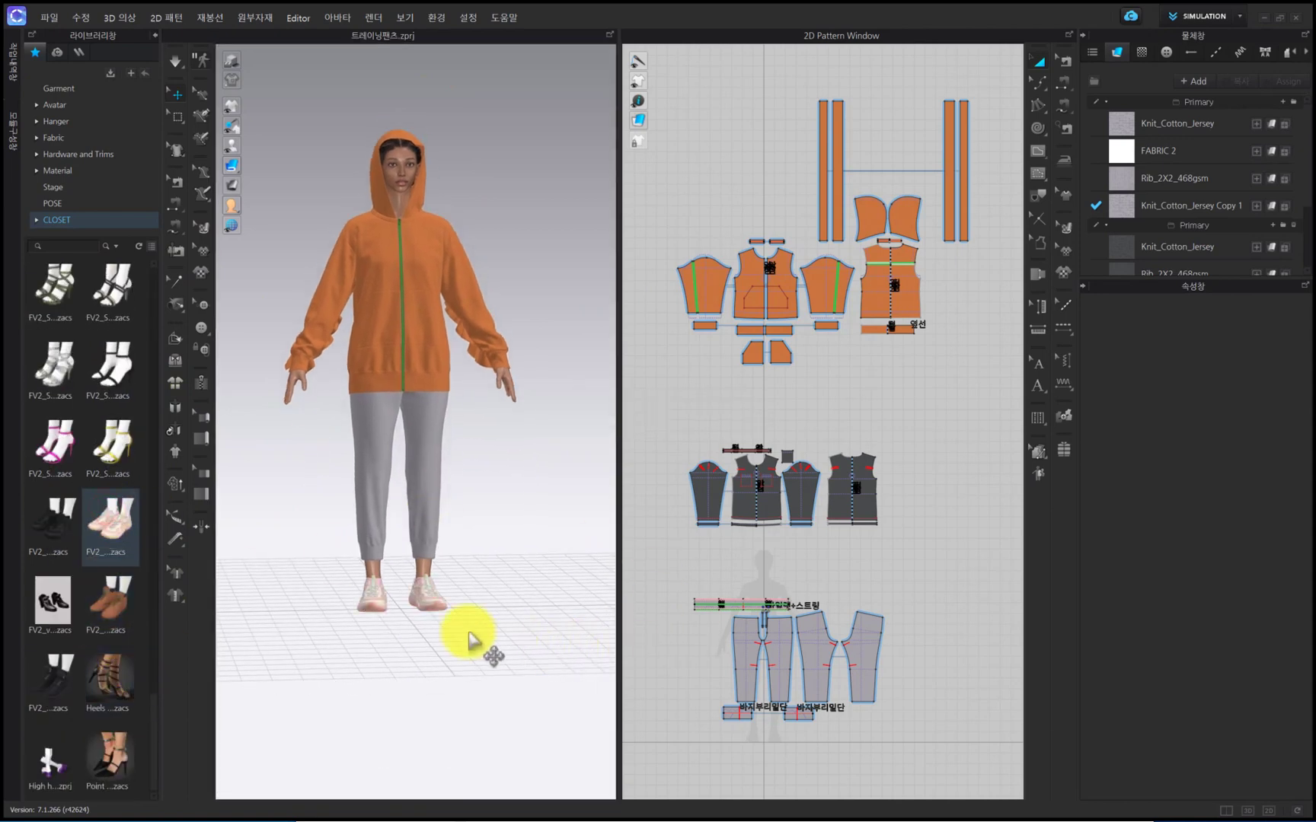
Step: Apply the one-leg-raised pose from the CLOSET Female Pose folder, changing only the pose and keeping the avatar size
{"action": "left_click", "coordinate": [56, 220]}
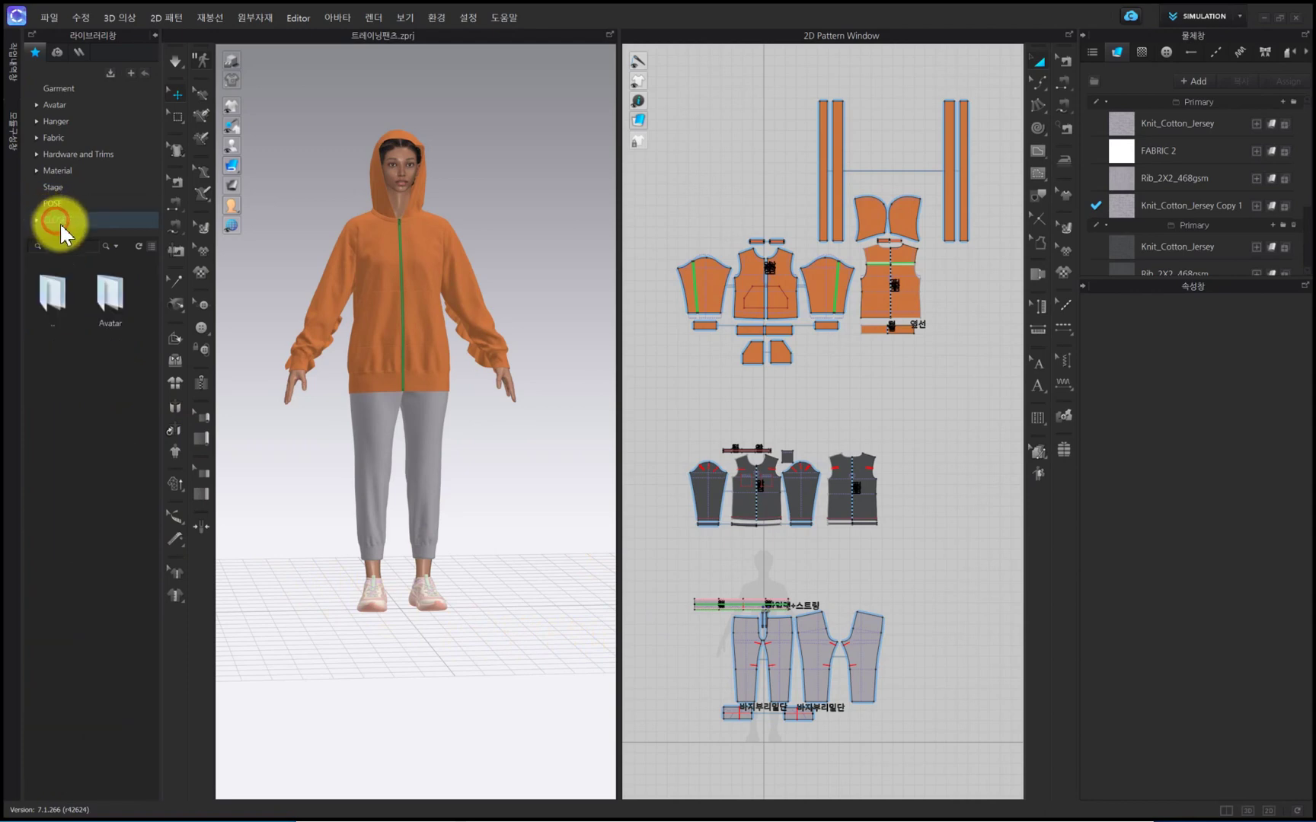
{"action": "double_click", "coordinate": [111, 296]}
{"action": "left_click", "coordinate": [48, 390]}
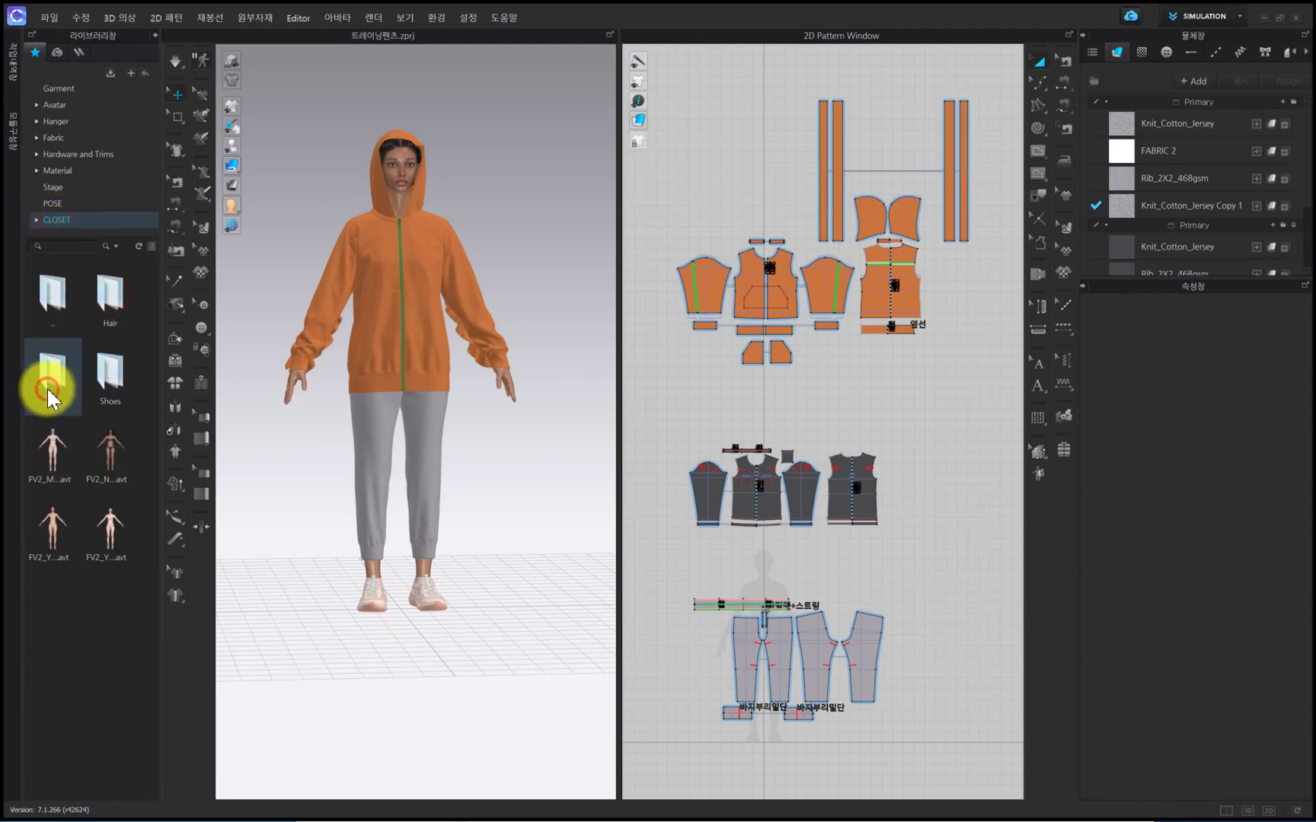
{"action": "double_click", "coordinate": [52, 381]}
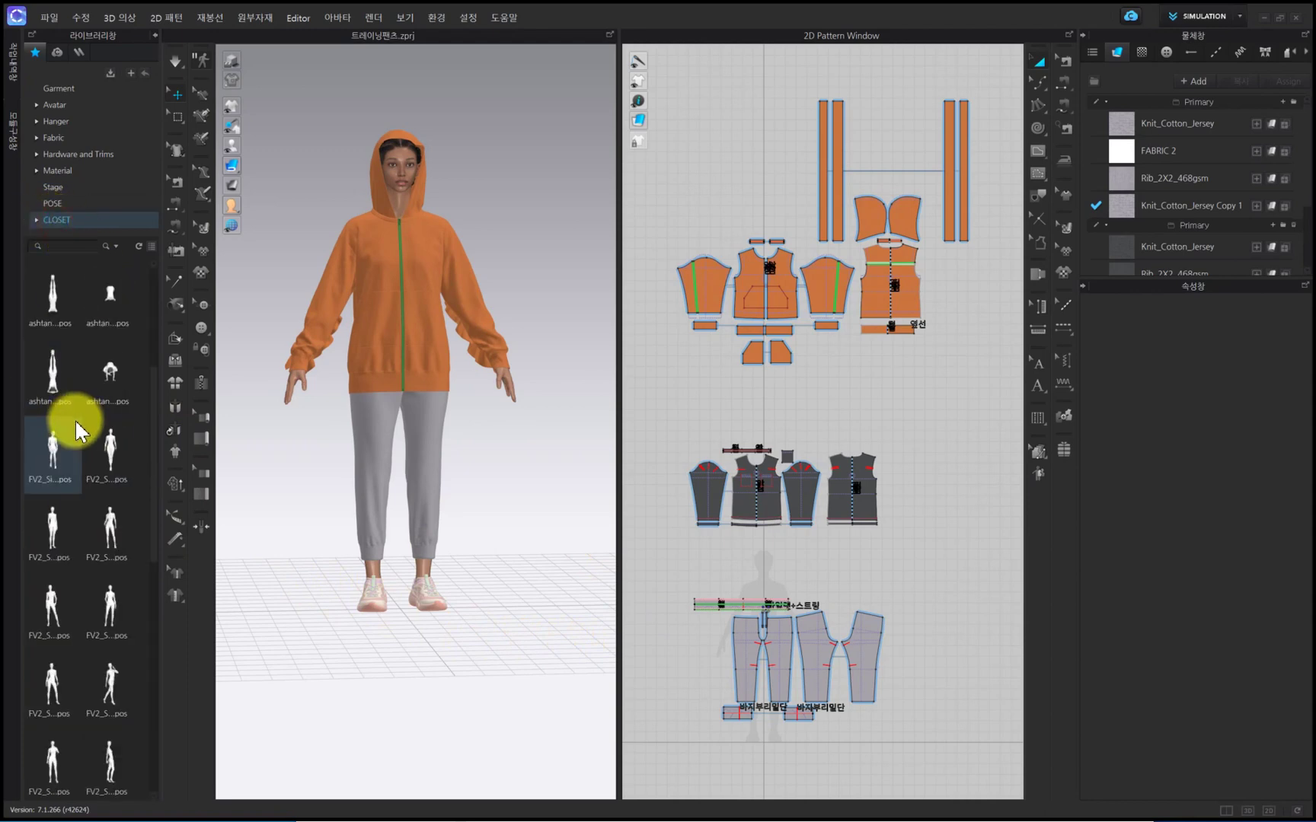
{"action": "scroll", "coordinate": [92, 571], "scroll_direction": "down", "scroll_amount": 3}
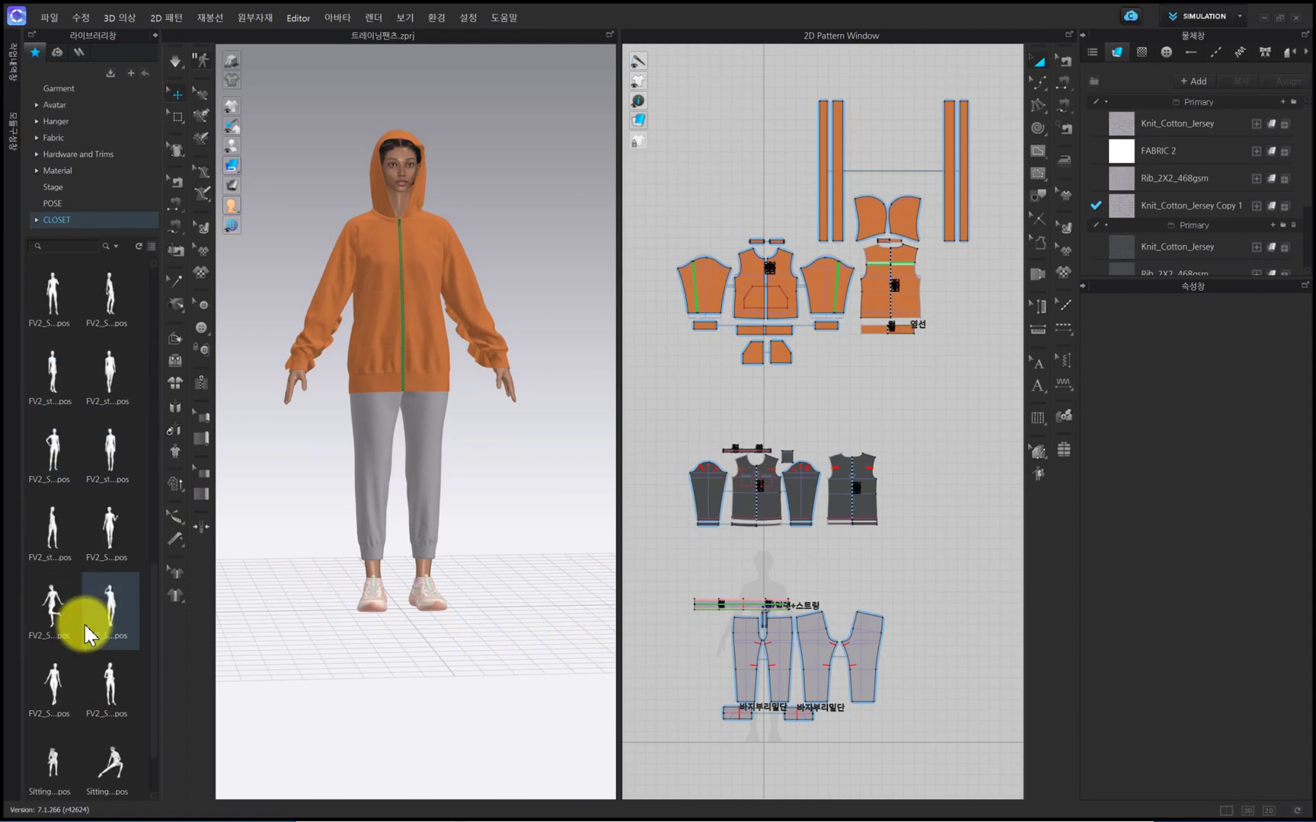
{"action": "double_click", "coordinate": [54, 594]}
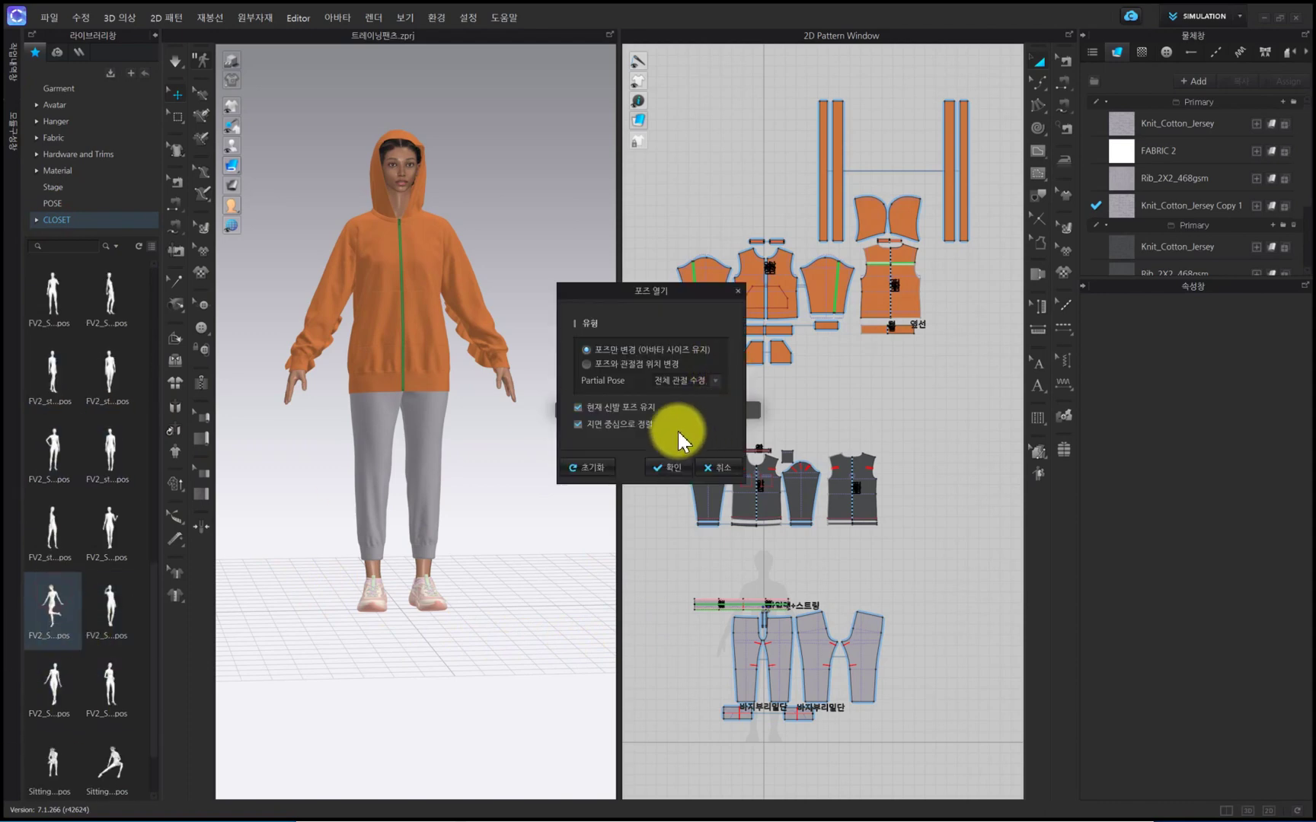
{"action": "left_click", "coordinate": [685, 466]}
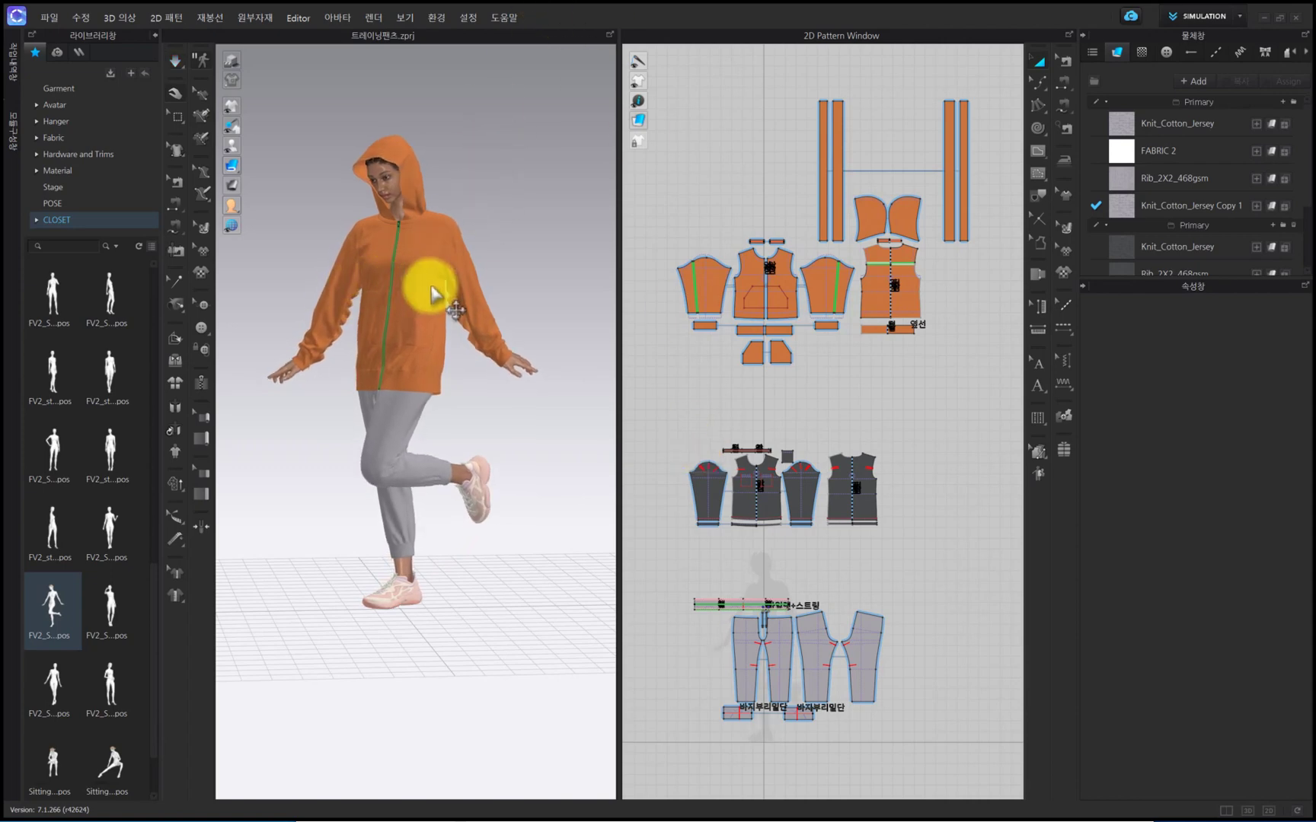
Step: Unzip the hoodie's front zipper by turning its 잠그기 setting off and moving the slider down to the hem
{"action": "left_click", "coordinate": [155, 35]}
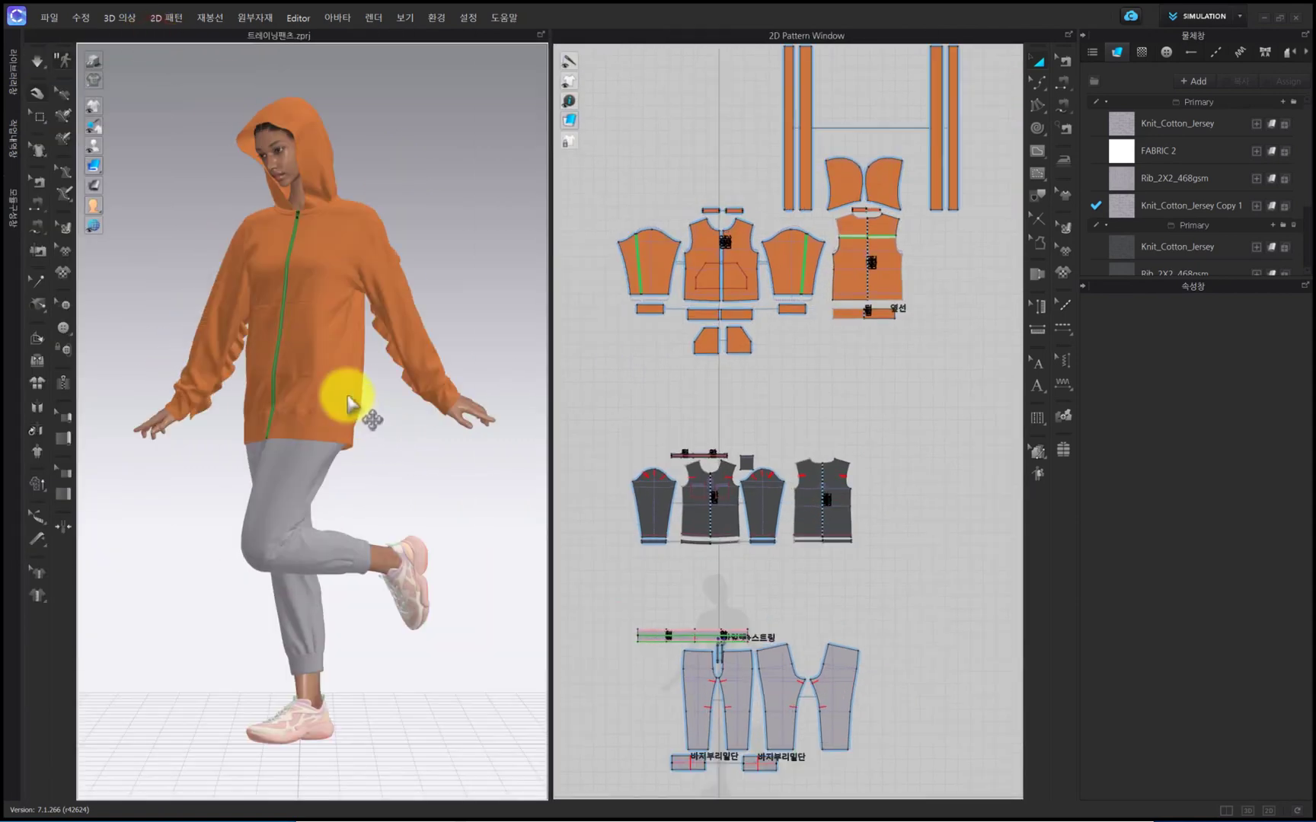
{"action": "scroll", "coordinate": [322, 342], "scroll_direction": "up", "scroll_amount": 5}
{"action": "middle_click_drag", "start_coordinate": [316, 334], "coordinate": [371, 421]}
{"action": "right_click_drag", "start_coordinate": [371, 421], "coordinate": [432, 428]}
{"action": "scroll", "coordinate": [446, 352], "scroll_direction": "up", "scroll_amount": 3}
{"action": "scroll", "coordinate": [456, 346], "scroll_direction": "down", "scroll_amount": 2}
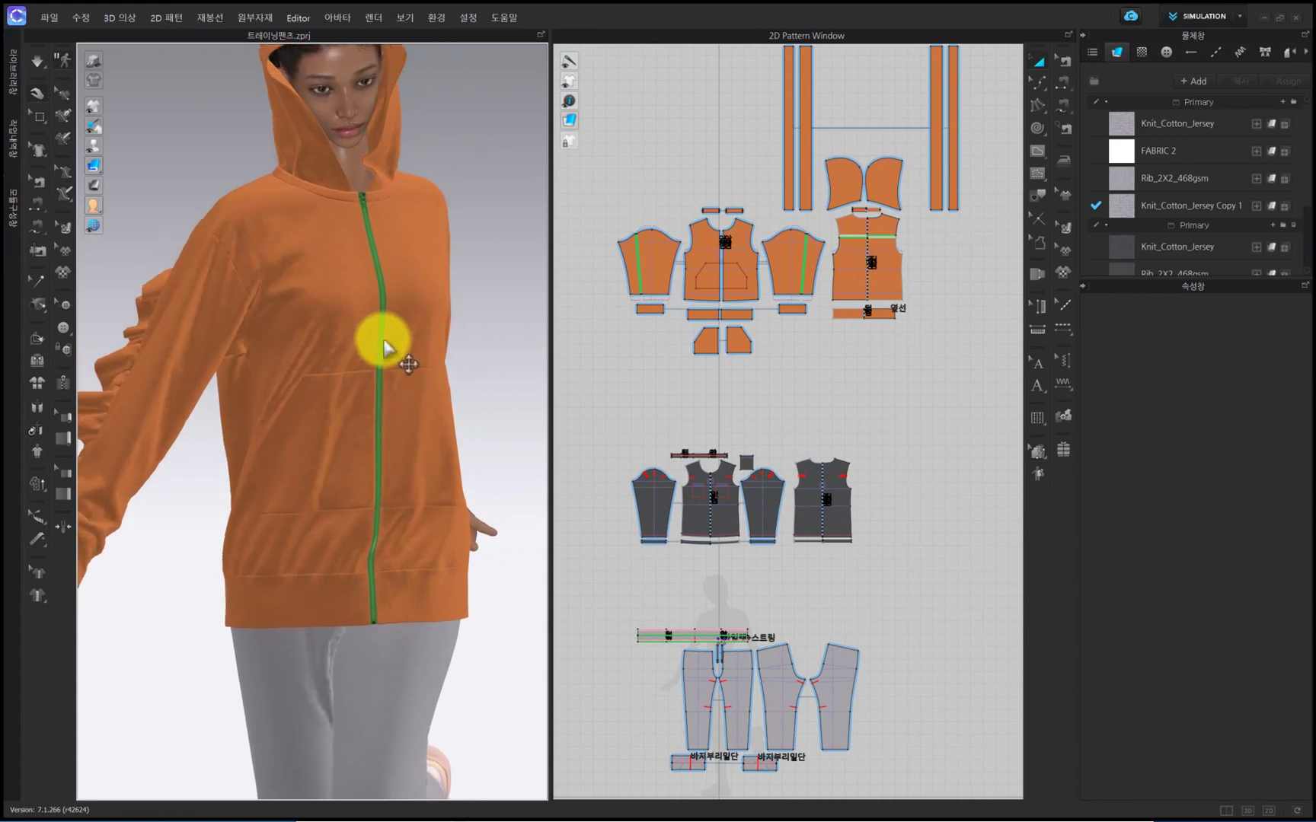
{"action": "right_click_drag", "start_coordinate": [358, 493], "coordinate": [312, 489]}
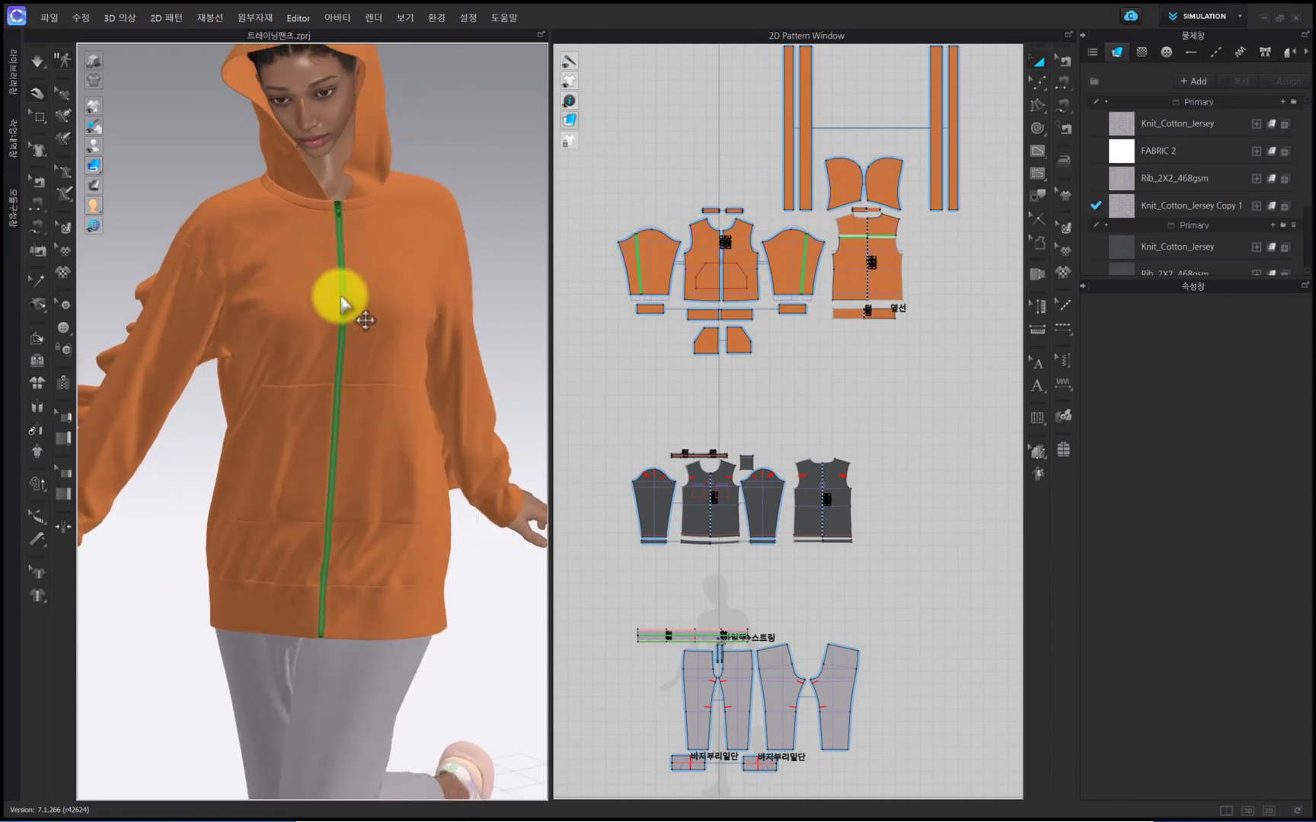
{"action": "scroll", "coordinate": [347, 302], "scroll_direction": "up", "scroll_amount": 2}
{"action": "middle_click_drag", "start_coordinate": [347, 303], "coordinate": [390, 182]}
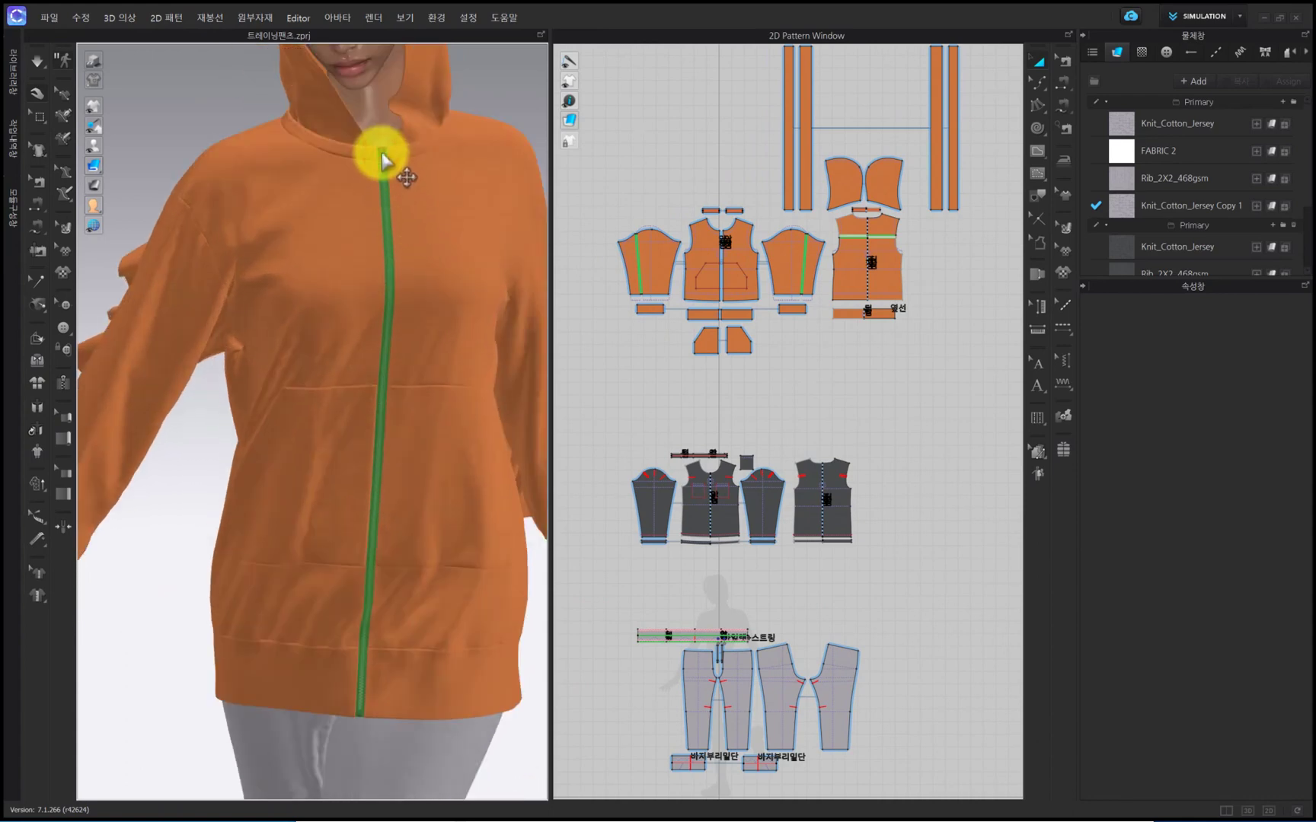
{"action": "left_click", "coordinate": [383, 160]}
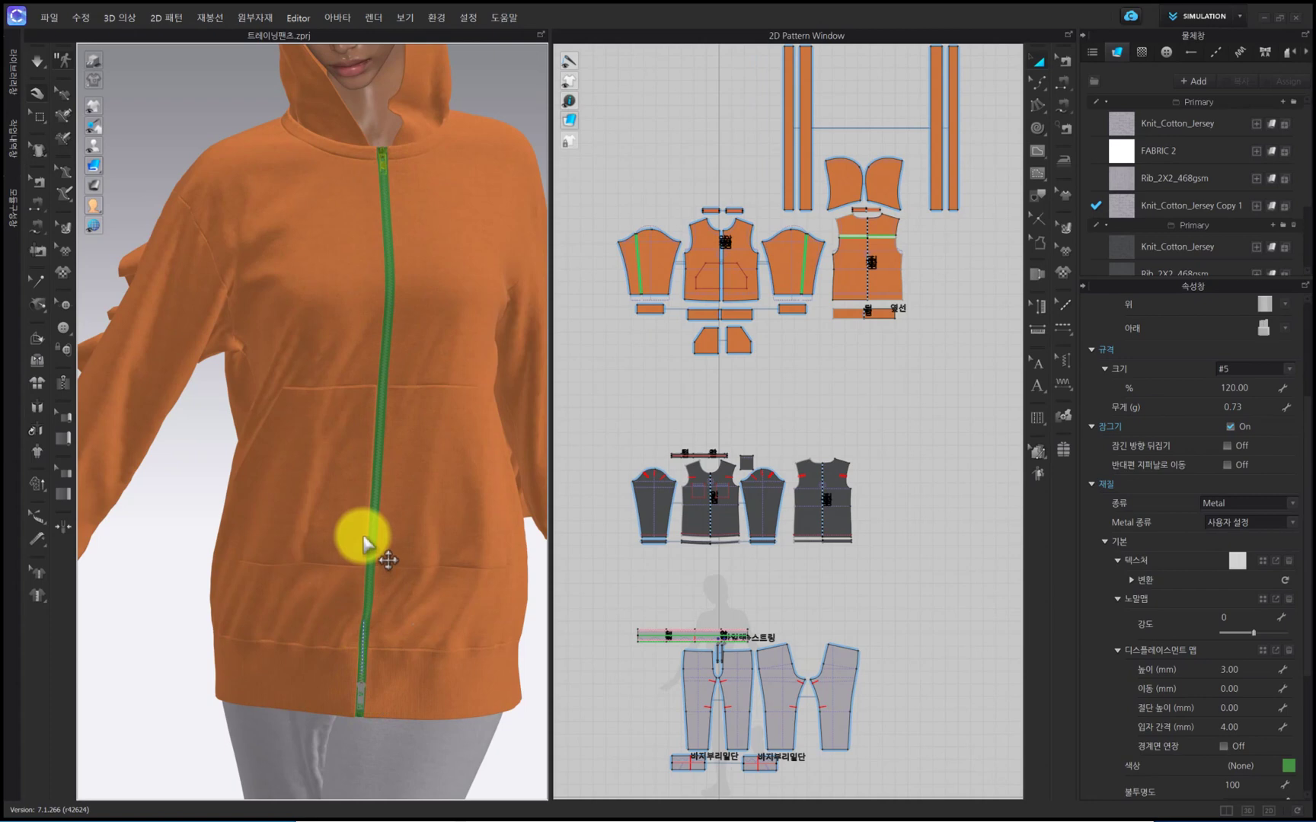
{"action": "double_click", "coordinate": [371, 715]}
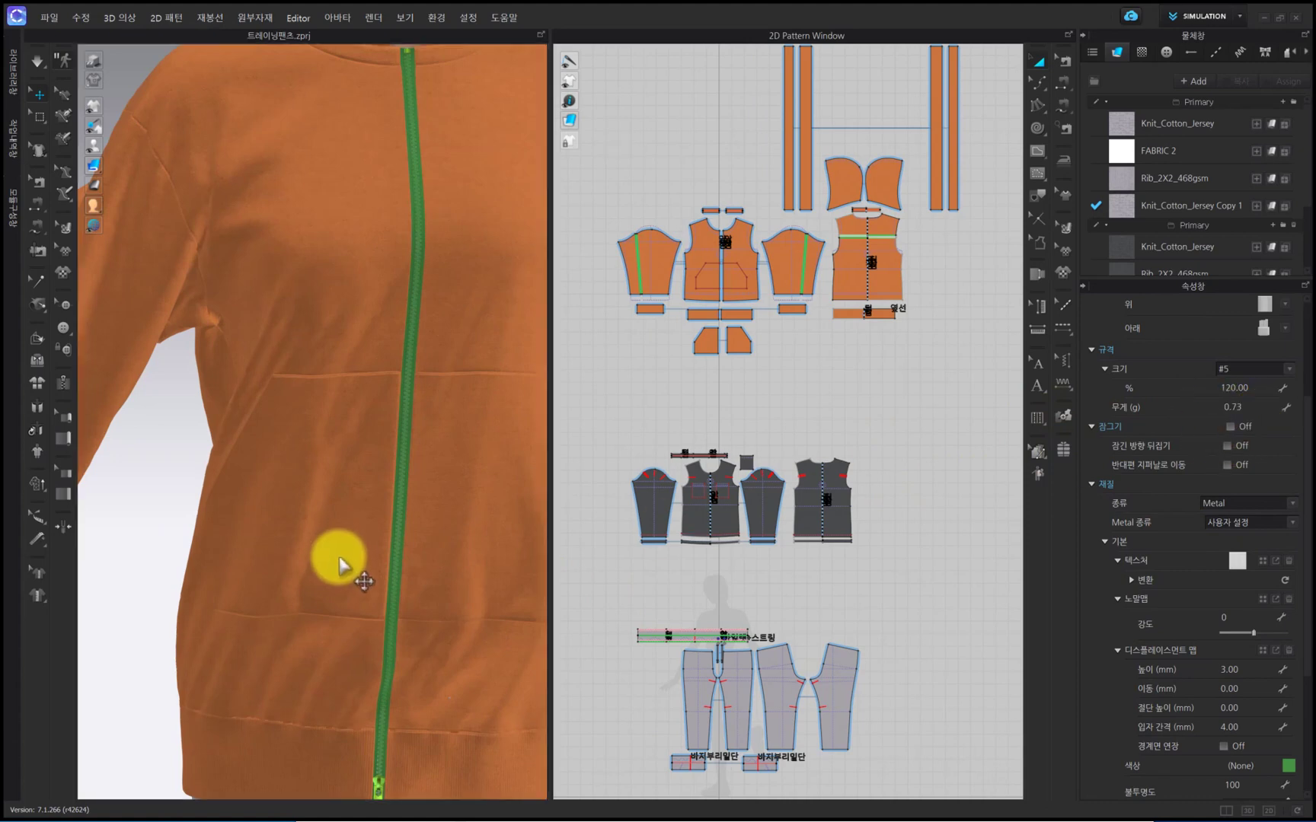
Step: Simulate the garment and pull the hoodie's two front halves apart so the dark top underneath shows
{"action": "scroll", "coordinate": [442, 547], "scroll_direction": "down", "scroll_amount": 6}
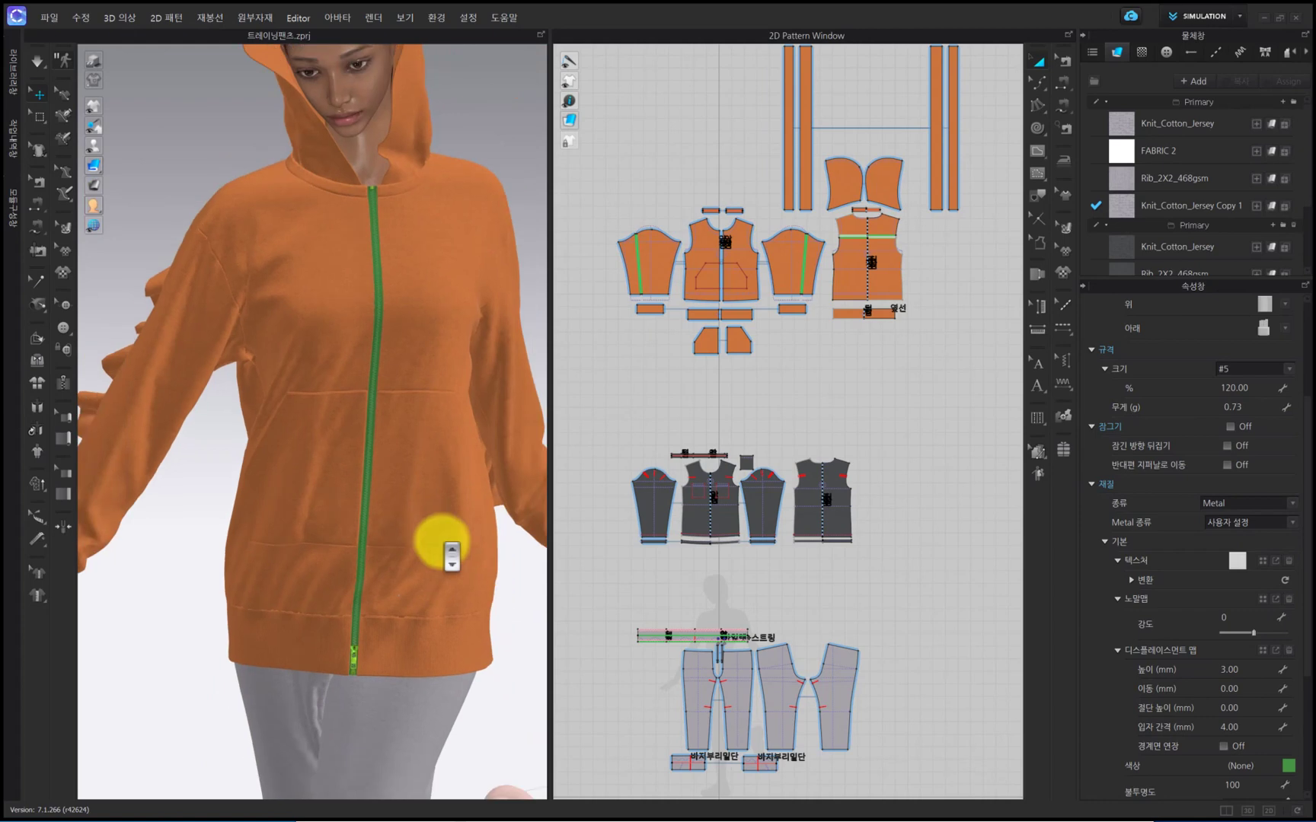
{"action": "scroll", "coordinate": [460, 525], "scroll_direction": "up", "scroll_amount": 3}
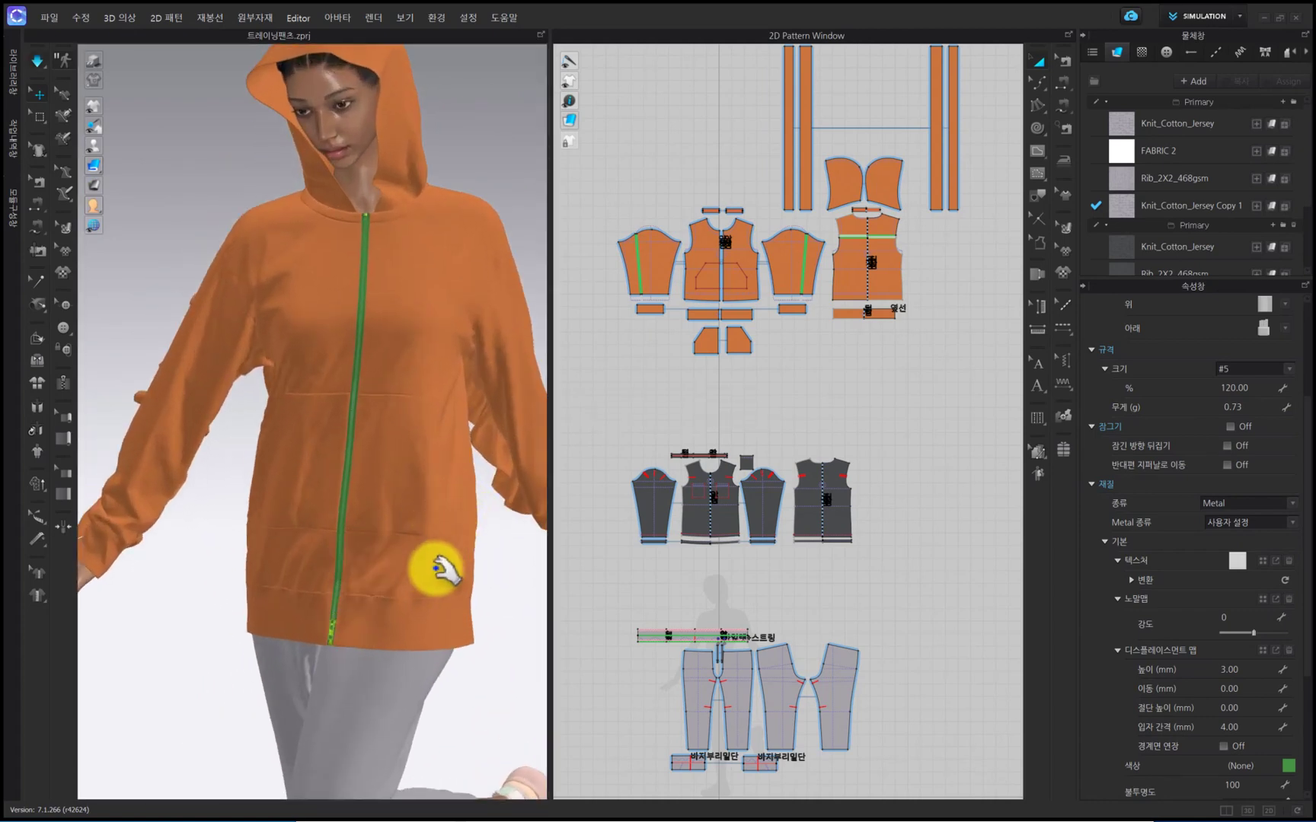
{"action": "left_click_drag", "start_coordinate": [351, 631], "coordinate": [313, 638]}
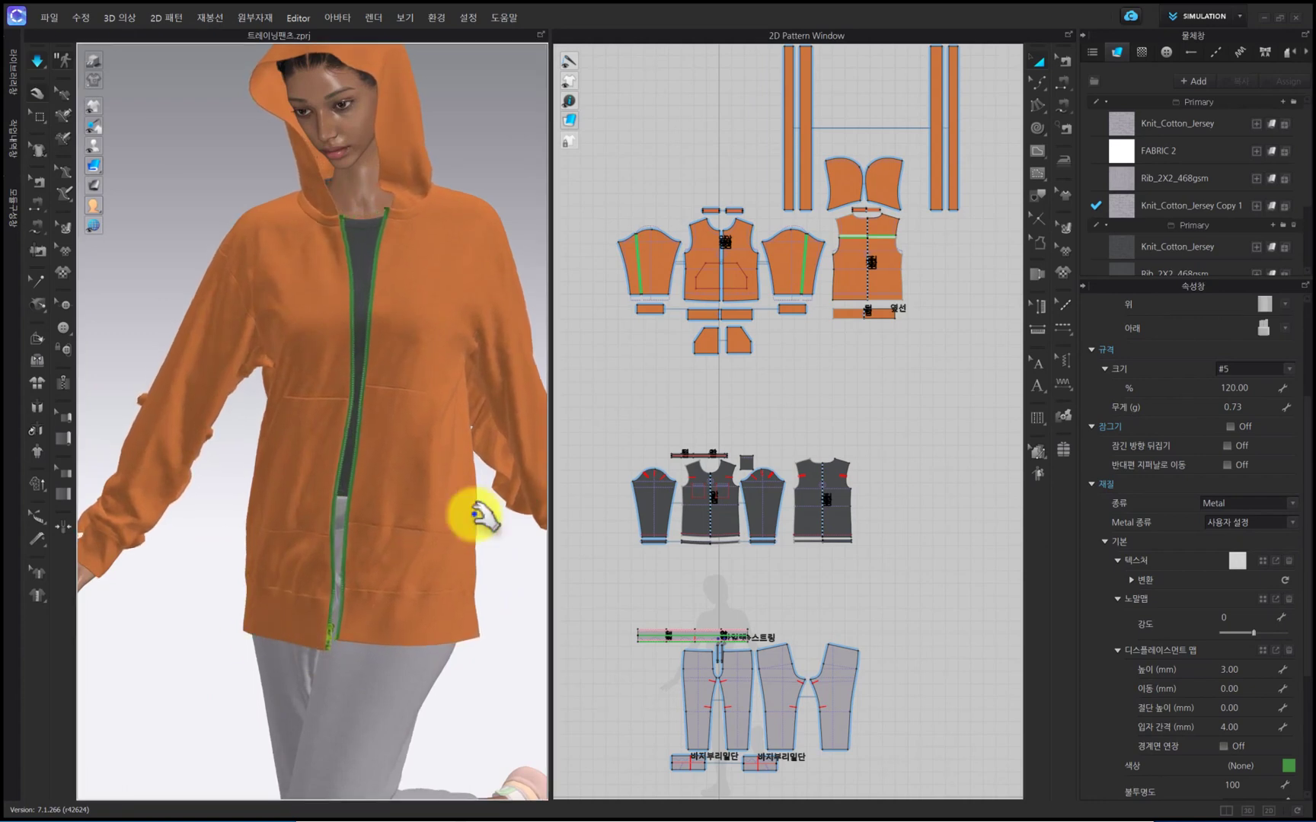
{"action": "left_click", "coordinate": [256, 353]}
{"action": "left_click", "coordinate": [284, 462]}
{"action": "left_click", "coordinate": [454, 619]}
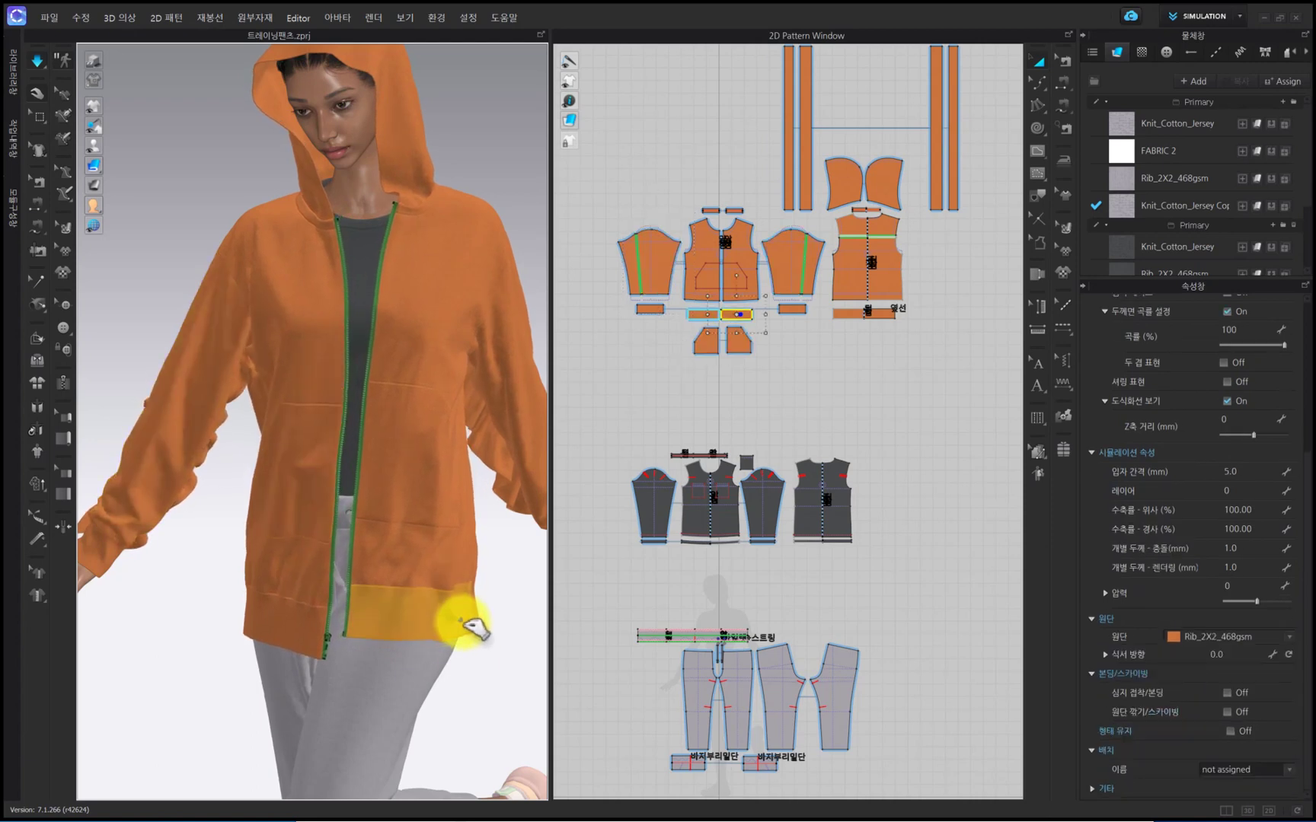
Step: Examine the opened hoodie outfit from the back and the front, leaving nothing selected
{"action": "right_click_drag", "start_coordinate": [406, 364], "coordinate": [426, 402]}
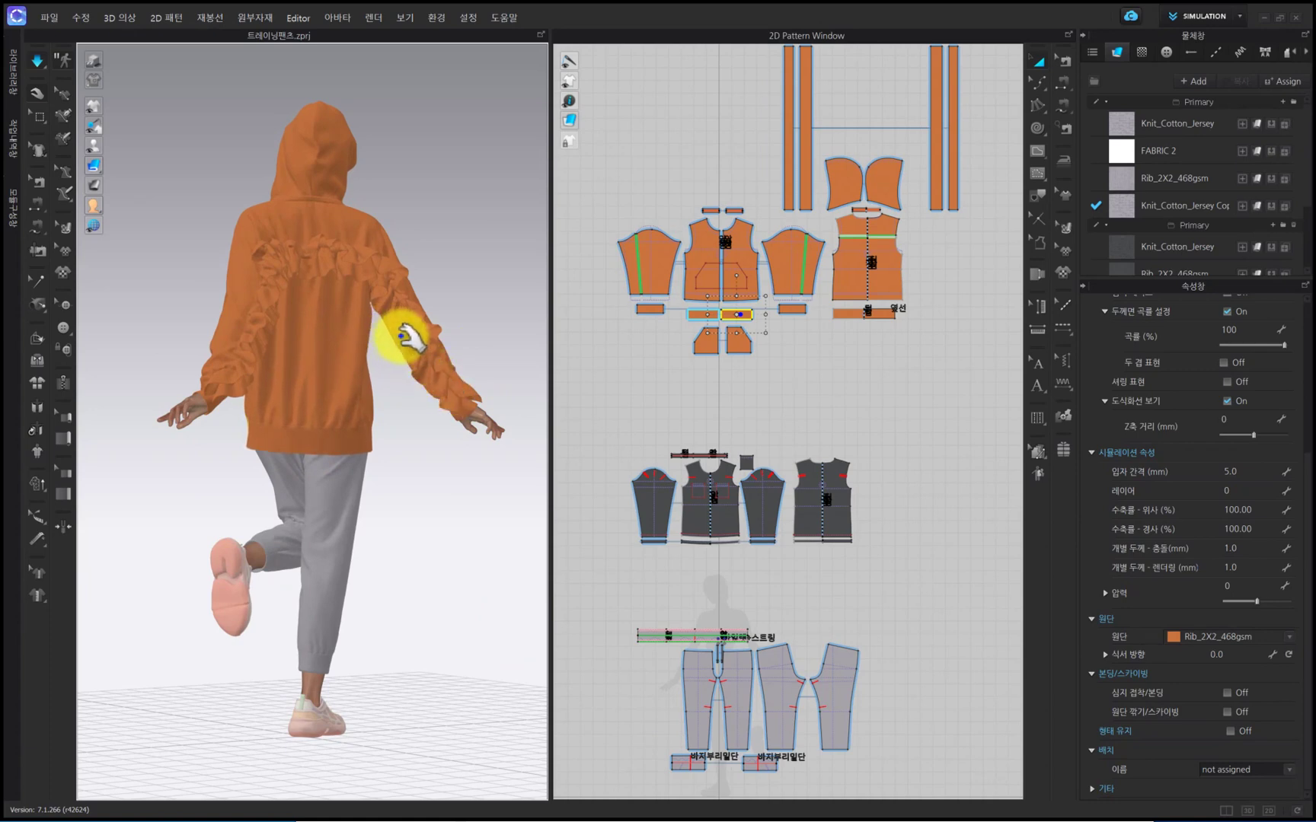
{"action": "key", "text": "2"}
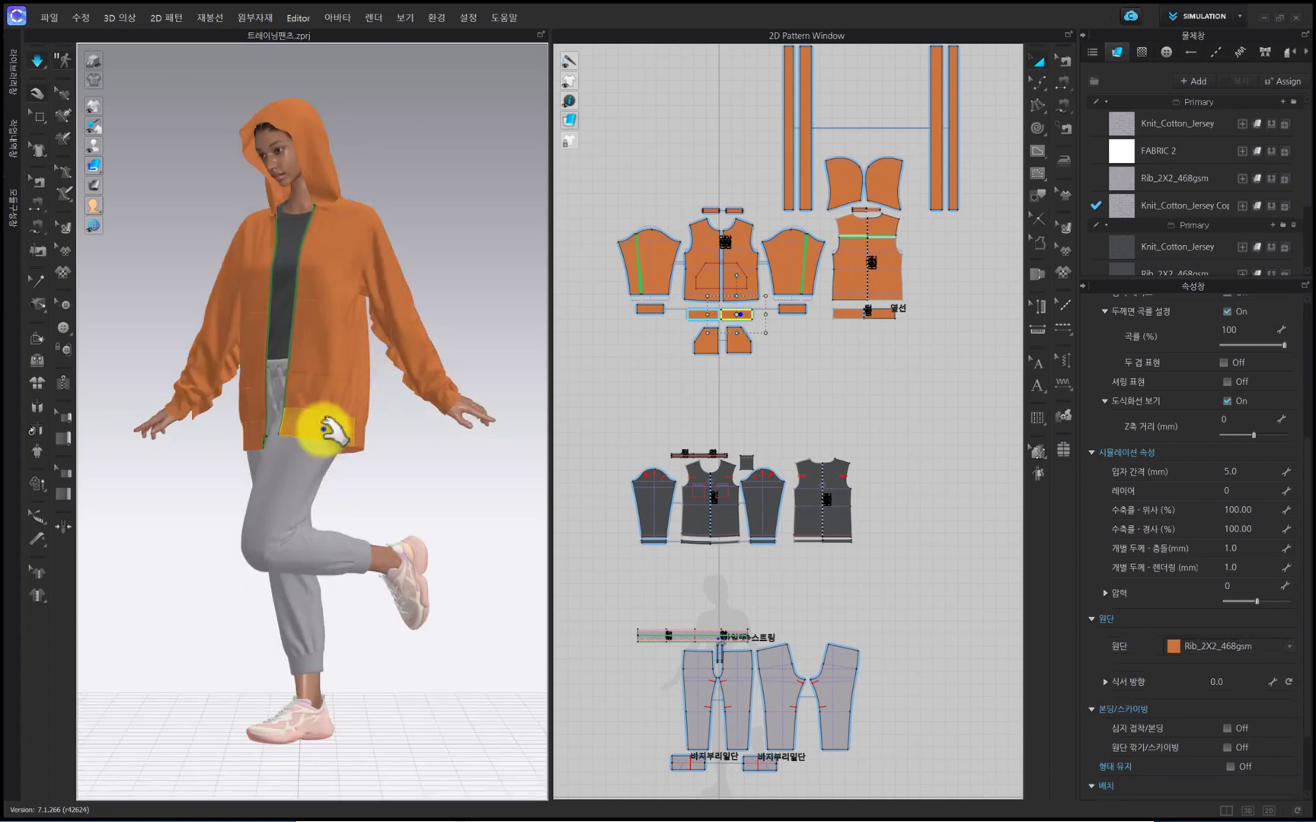
{"action": "mouse_move", "coordinate": [314, 457]}
{"action": "right_mouse_down"}
{"action": "mouse_move", "coordinate": [345, 457]}
{"action": "mouse_move", "coordinate": [317, 461]}
{"action": "right_mouse_up"}
{"action": "left_click", "coordinate": [418, 476]}
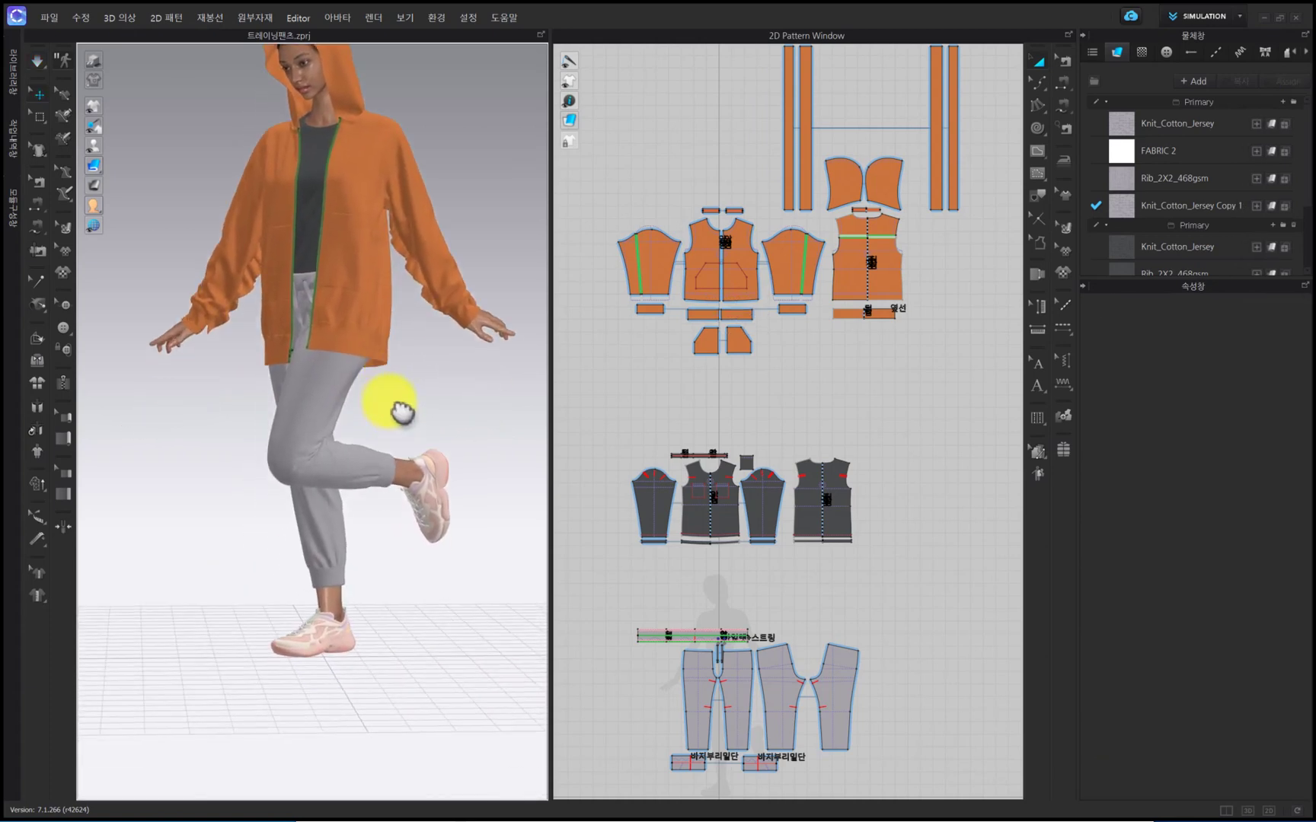
Step: Select the standing foot's sneaker and inspect its Ugly_shoes texture image, cancelling the file selection without replacing it
{"action": "scroll", "coordinate": [441, 487], "scroll_direction": "up", "scroll_amount": 5}
{"action": "scroll", "coordinate": [452, 457], "scroll_direction": "up", "scroll_amount": 1}
{"action": "middle_click_drag", "start_coordinate": [451, 457], "coordinate": [432, 374]}
{"action": "middle_click_drag", "start_coordinate": [240, 614], "coordinate": [403, 438]}
{"action": "scroll", "coordinate": [400, 449], "scroll_direction": "up", "scroll_amount": 3}
{"action": "right_click_drag", "start_coordinate": [402, 457], "coordinate": [472, 485]}
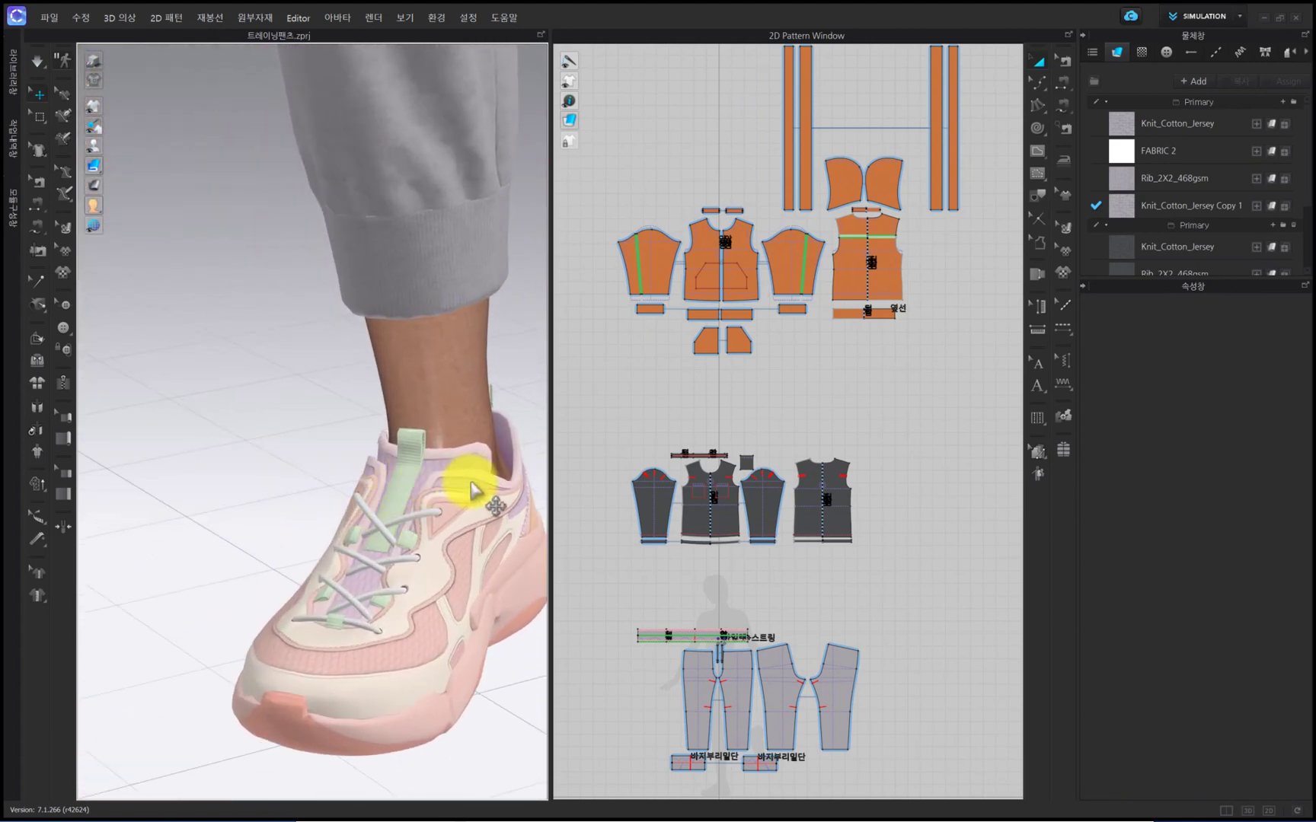
{"action": "left_click", "coordinate": [474, 509]}
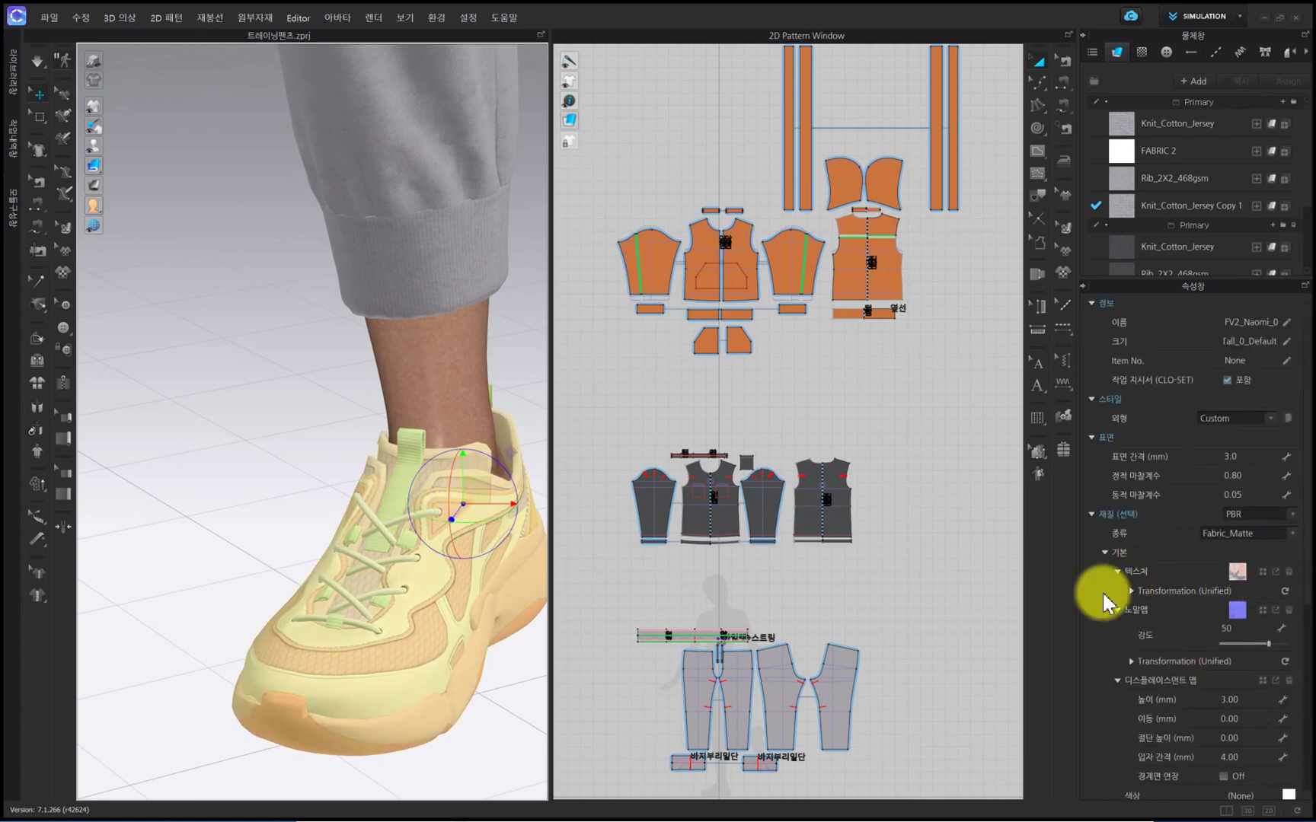
{"action": "left_click", "coordinate": [1242, 575]}
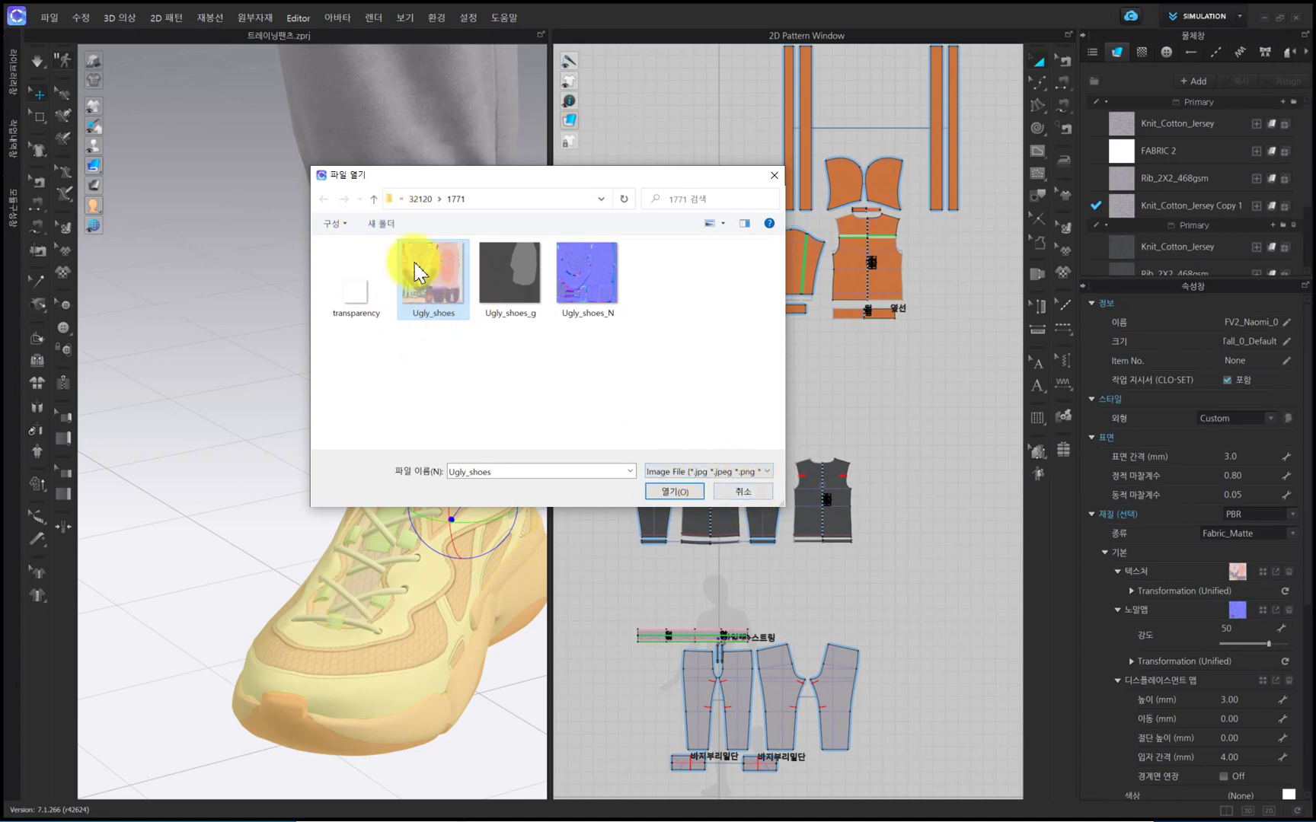
{"action": "left_click", "coordinate": [666, 492]}
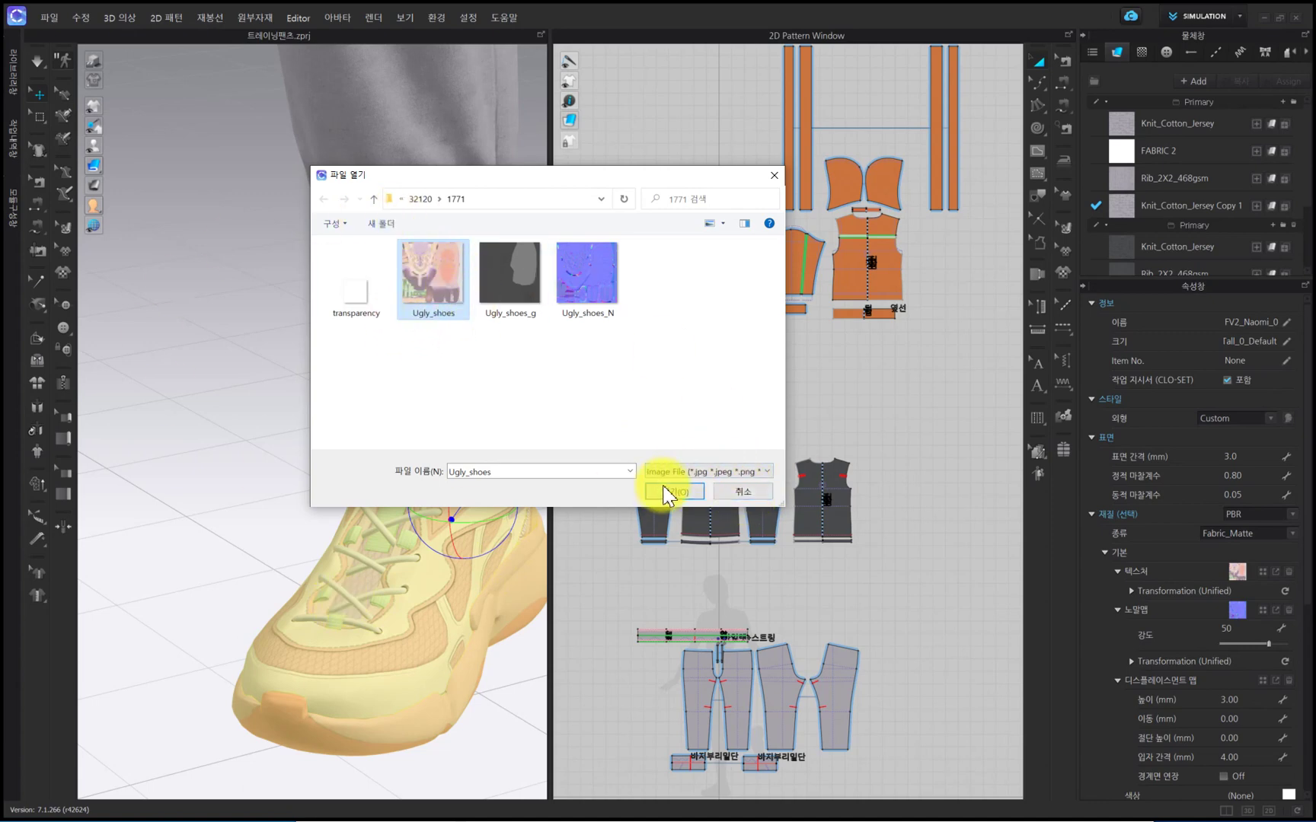
{"action": "left_click", "coordinate": [743, 493]}
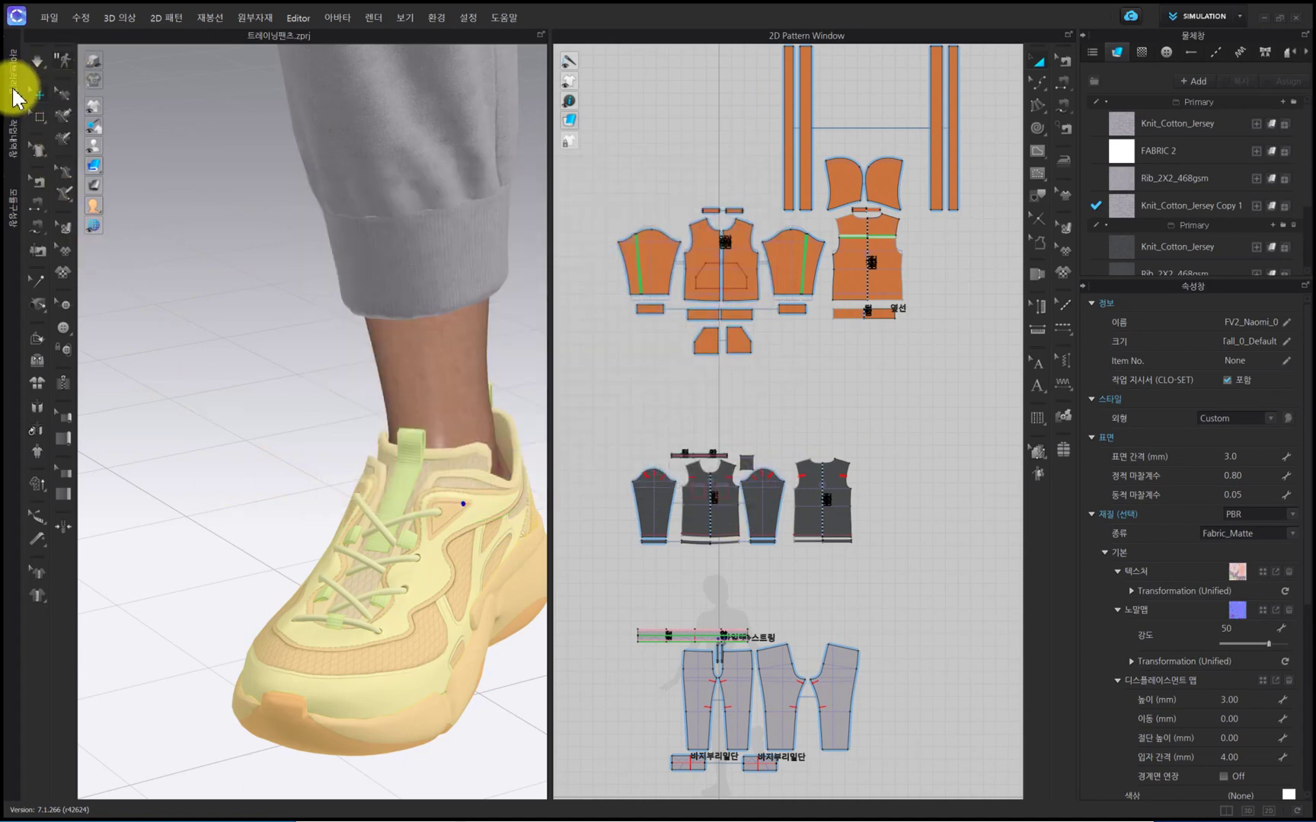
Step: Replace the sneakers with the beige ankle boots from the CLOSET Female Shoes folder
{"action": "left_click", "coordinate": [14, 83]}
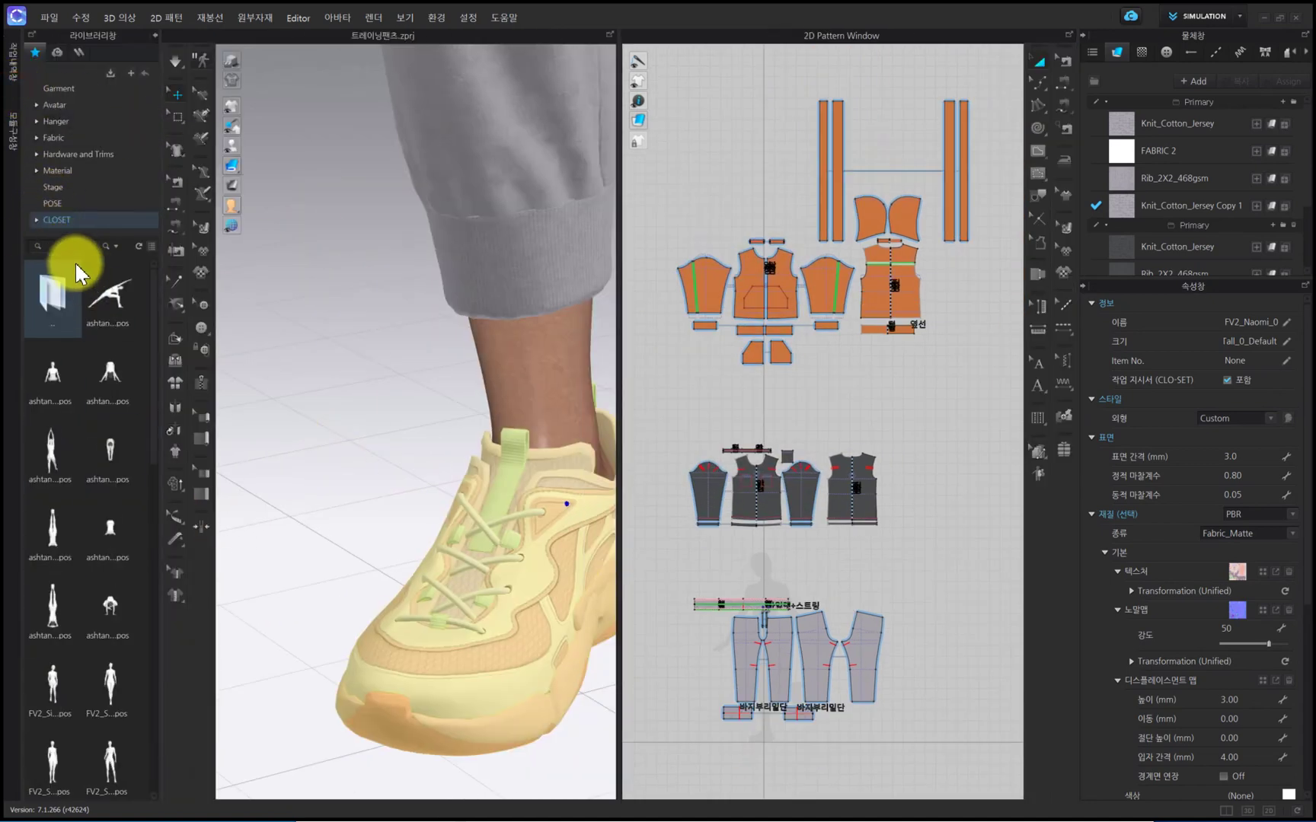
{"action": "double_click", "coordinate": [47, 288]}
{"action": "left_click", "coordinate": [106, 373]}
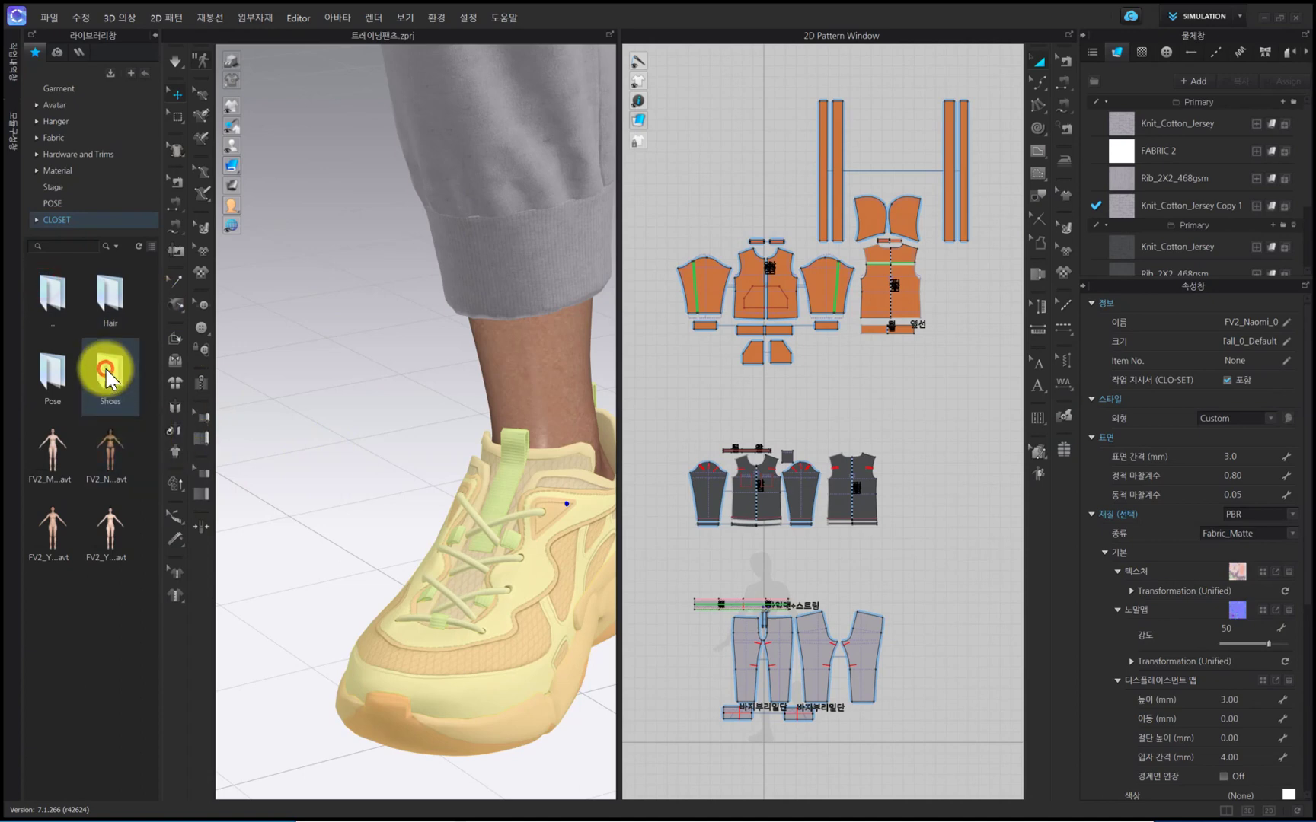
{"action": "double_click", "coordinate": [106, 373]}
{"action": "scroll", "coordinate": [354, 499], "scroll_direction": "down", "scroll_amount": 5}
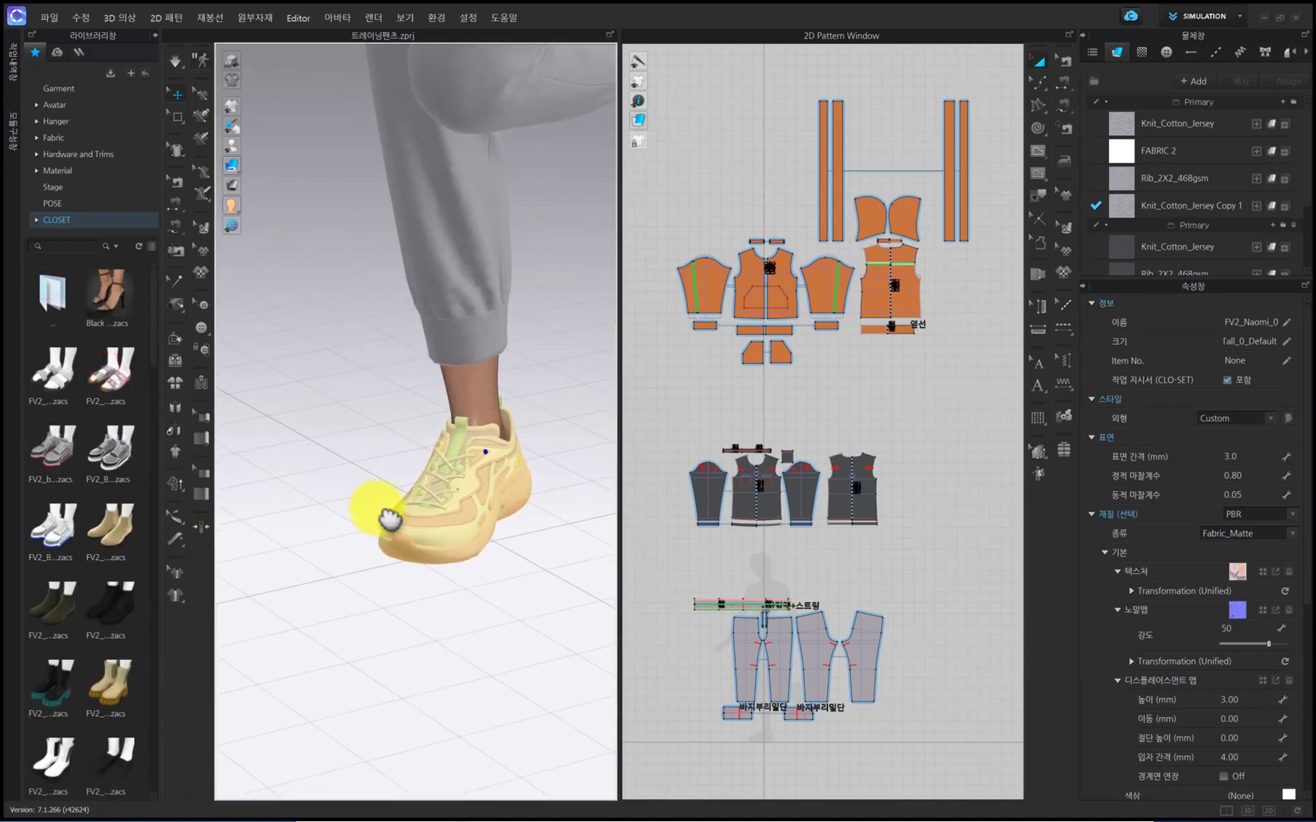
{"action": "middle_click_drag", "start_coordinate": [393, 527], "coordinate": [357, 409]}
{"action": "scroll", "coordinate": [119, 597], "scroll_direction": "down", "scroll_amount": 5}
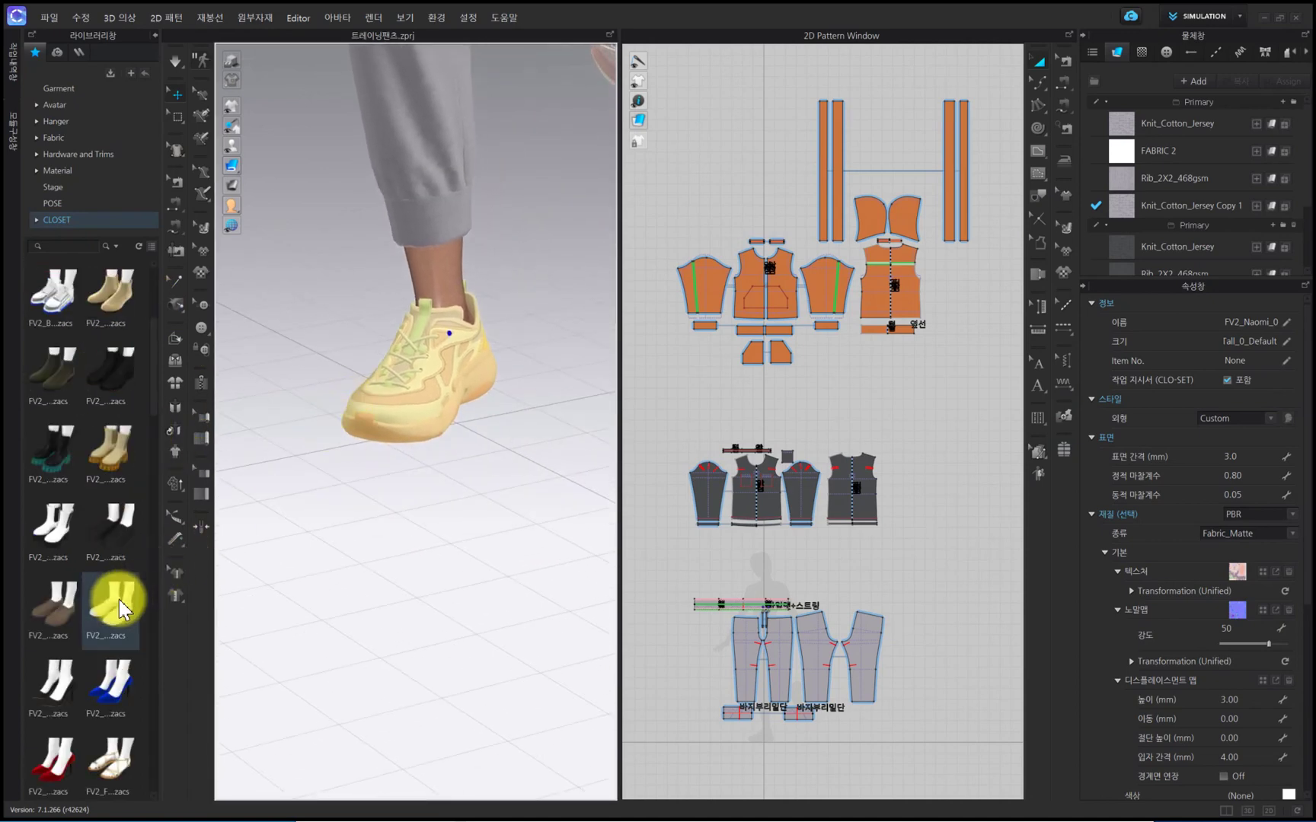
{"action": "scroll", "coordinate": [118, 597], "scroll_direction": "down", "scroll_amount": 5}
{"action": "scroll", "coordinate": [119, 598], "scroll_direction": "down", "scroll_amount": 1}
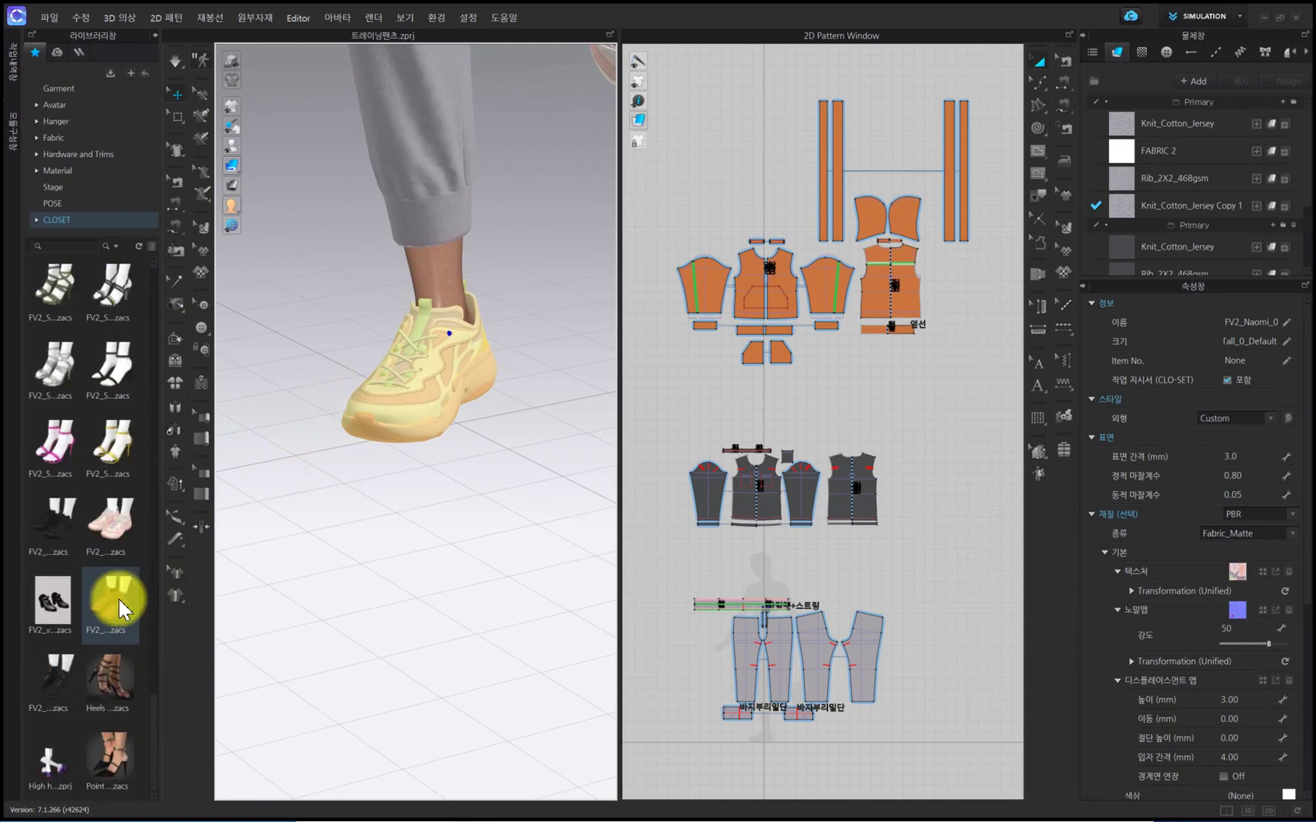
{"action": "scroll", "coordinate": [117, 603], "scroll_direction": "up", "scroll_amount": 10}
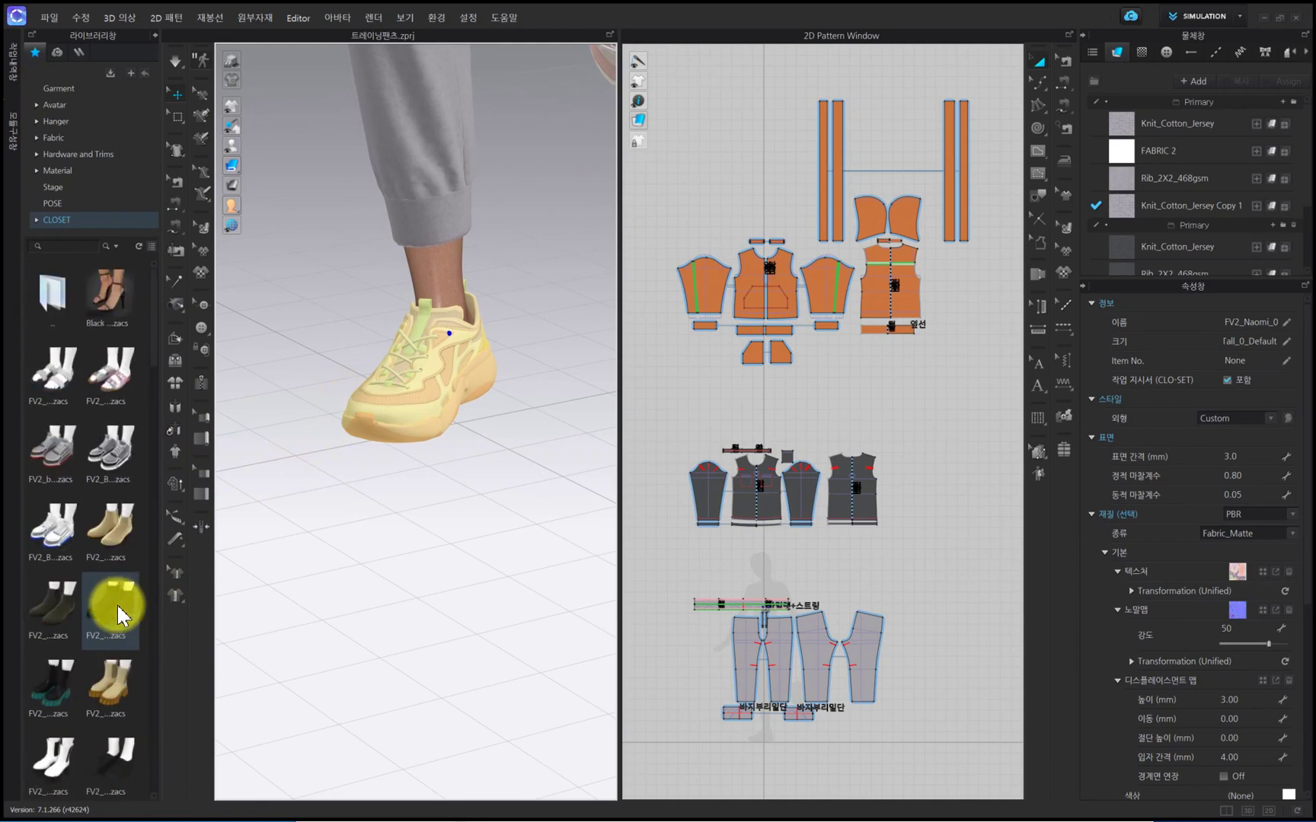
{"action": "double_click", "coordinate": [118, 533]}
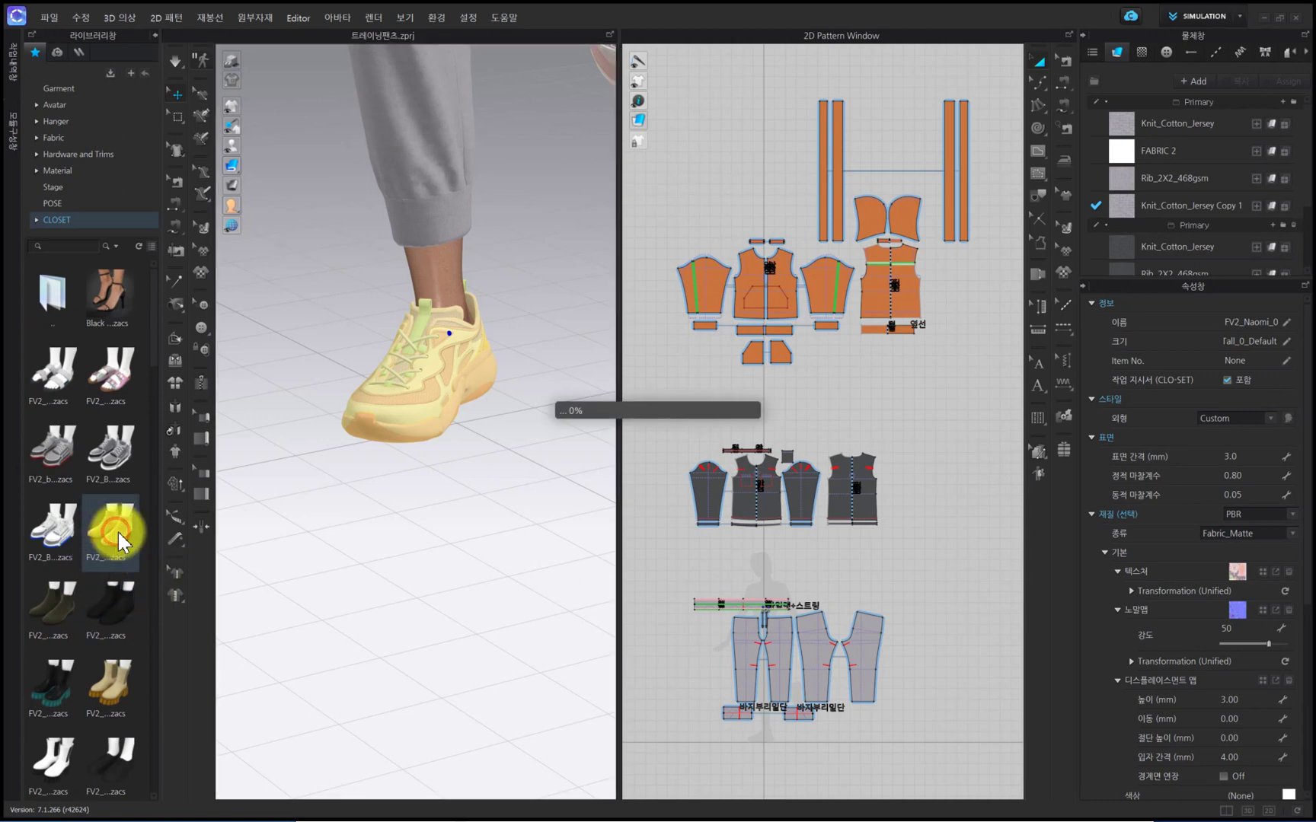
Step: Select the standing foot's boot and inspect its Boots_01_colorway3 texture image, cancelling the file selection
{"action": "scroll", "coordinate": [439, 502], "scroll_direction": "down", "scroll_amount": 5}
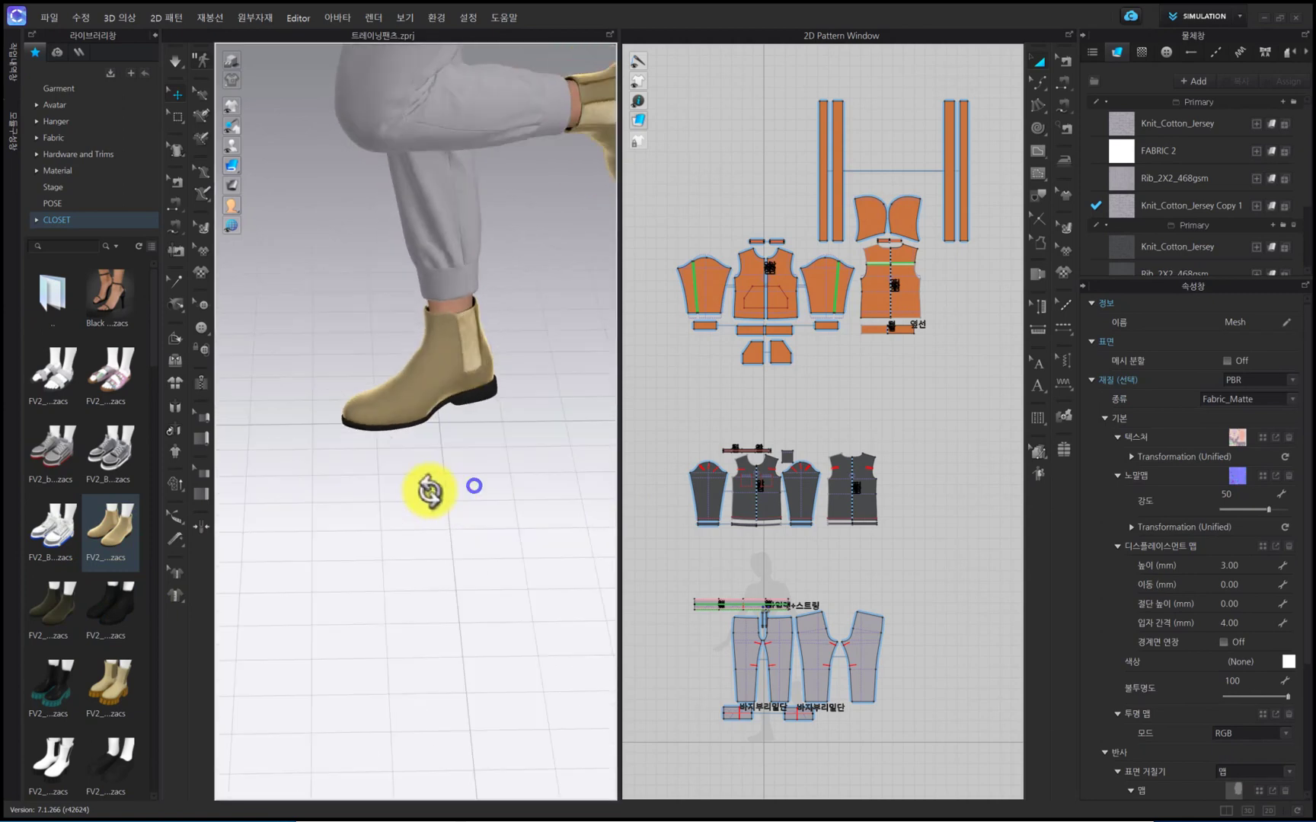
{"action": "left_click", "coordinate": [448, 389]}
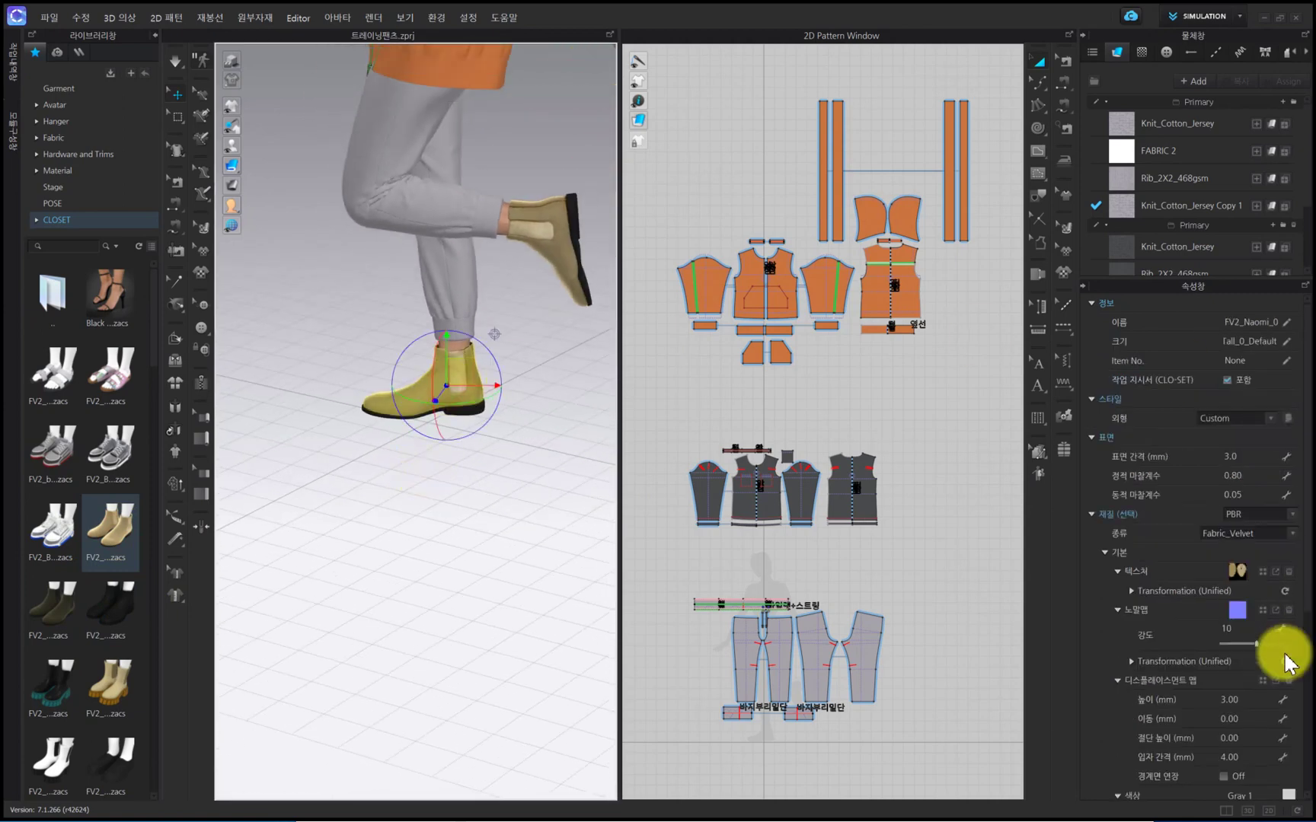
{"action": "left_click", "coordinate": [1257, 575]}
{"action": "left_click", "coordinate": [438, 262]}
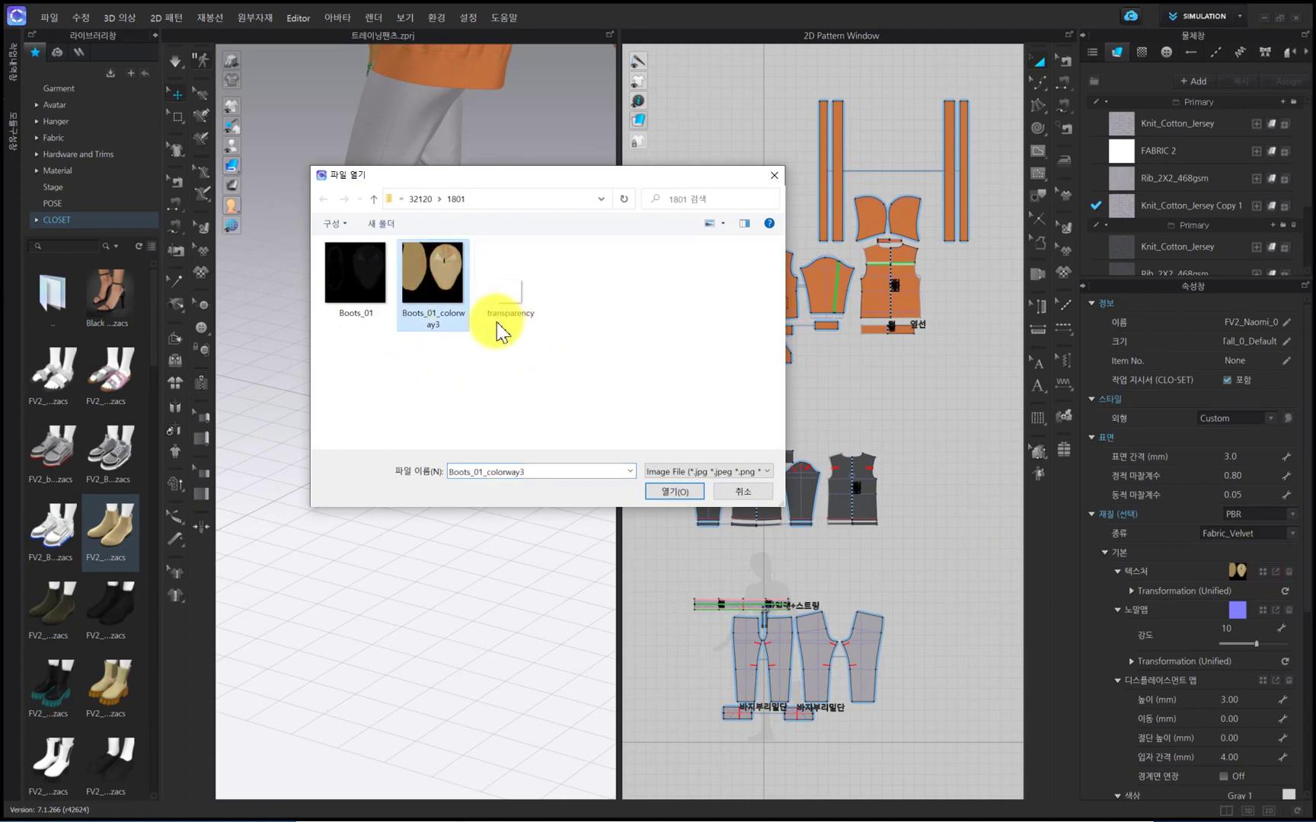
{"action": "left_click", "coordinate": [742, 492]}
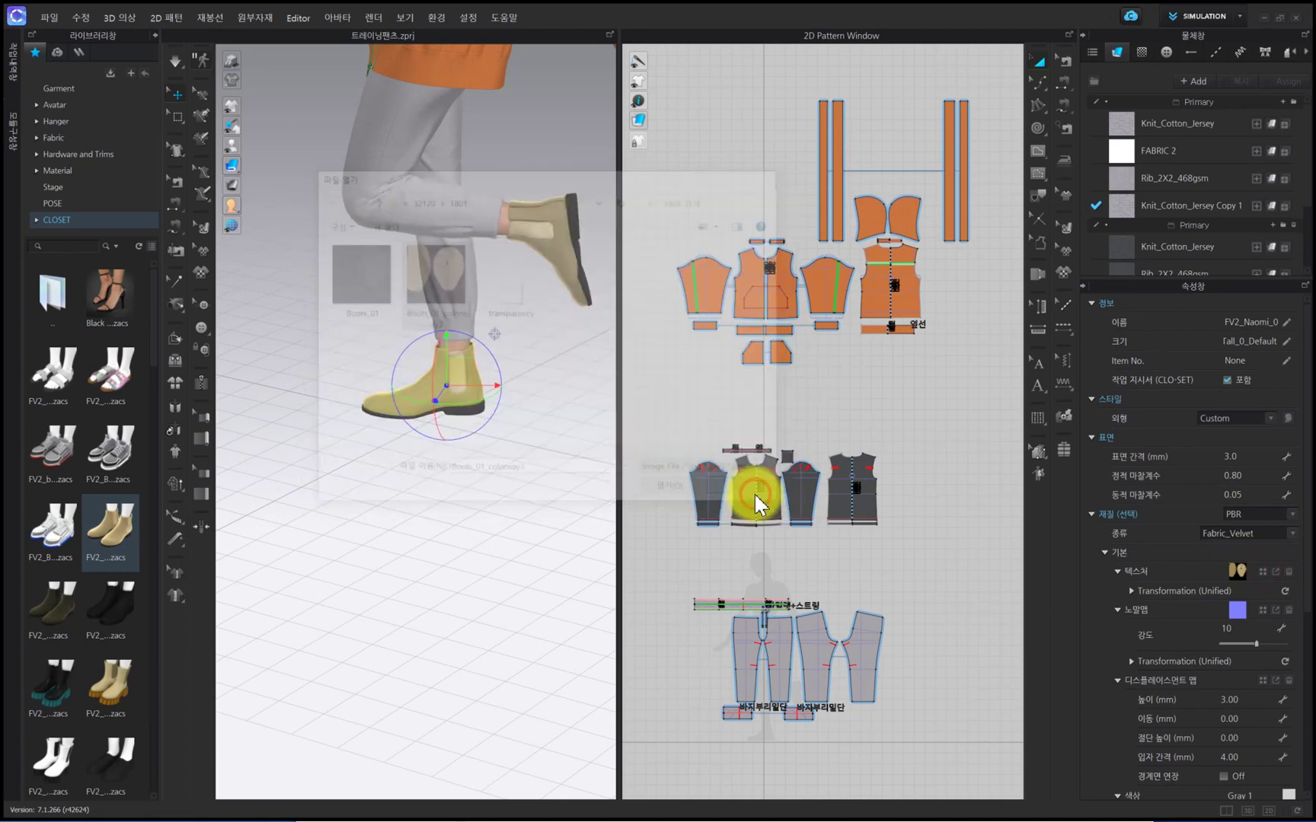
Step: Delete the standing boot's texture and set its color to the orange YKK 006, then deselect the boot
{"action": "left_click", "coordinate": [1288, 571]}
{"action": "left_click", "coordinate": [1290, 795]}
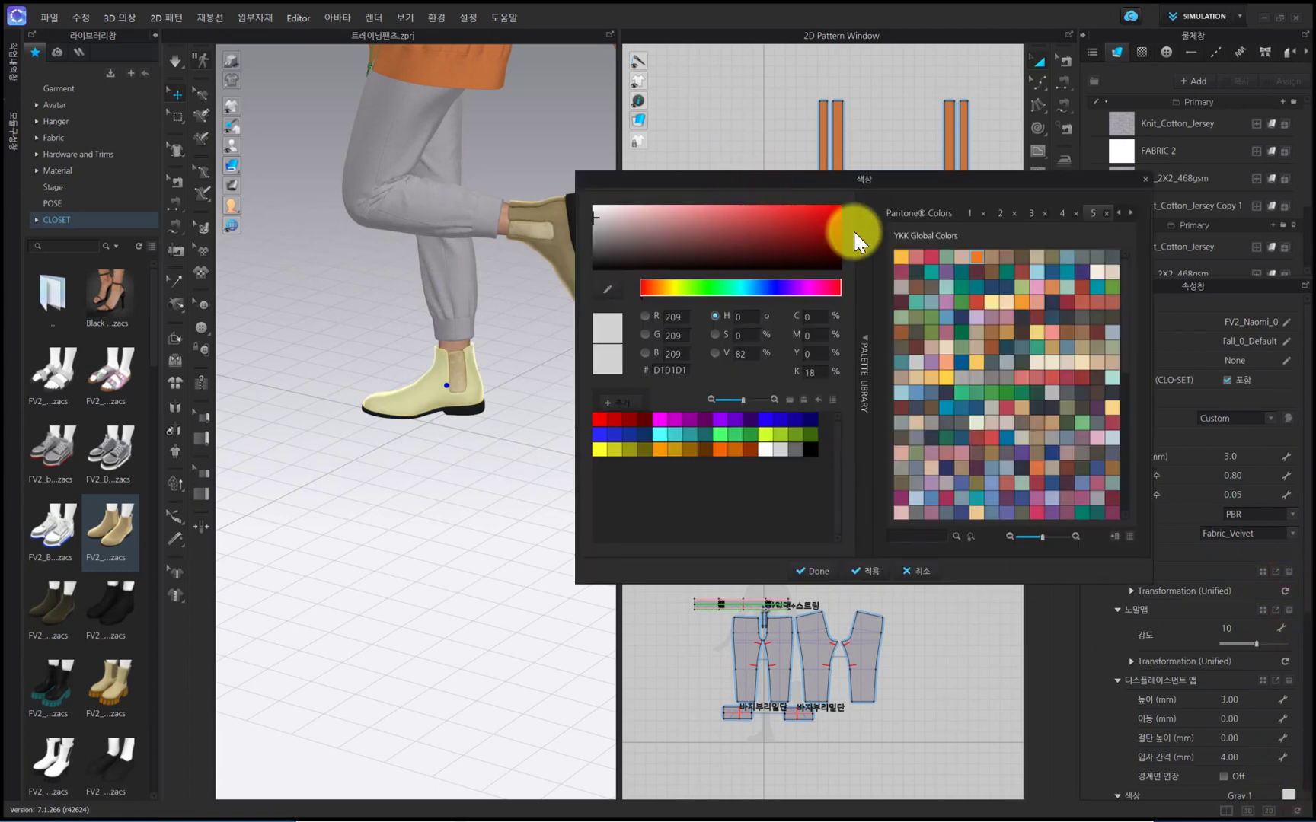
{"action": "left_click", "coordinate": [973, 257]}
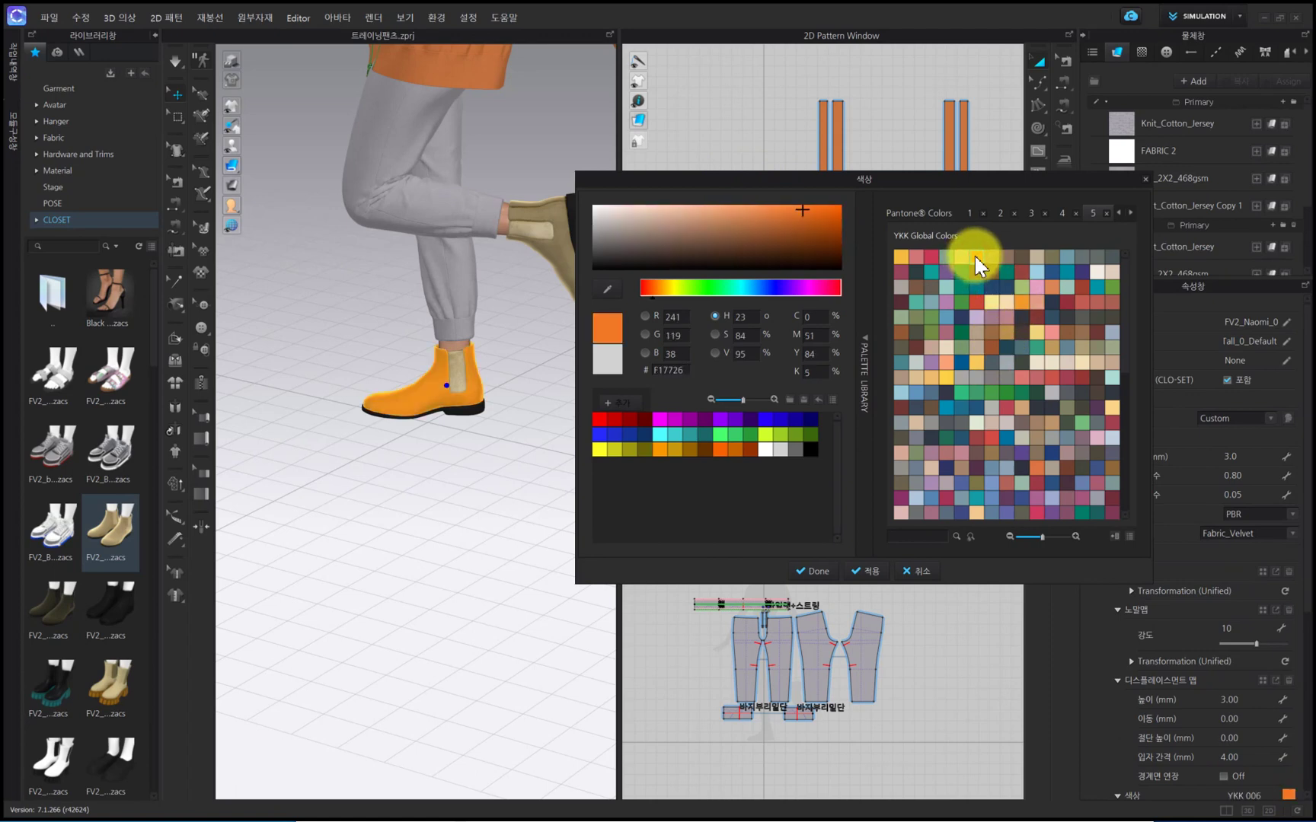
{"action": "left_click", "coordinate": [821, 572]}
{"action": "left_click", "coordinate": [676, 558]}
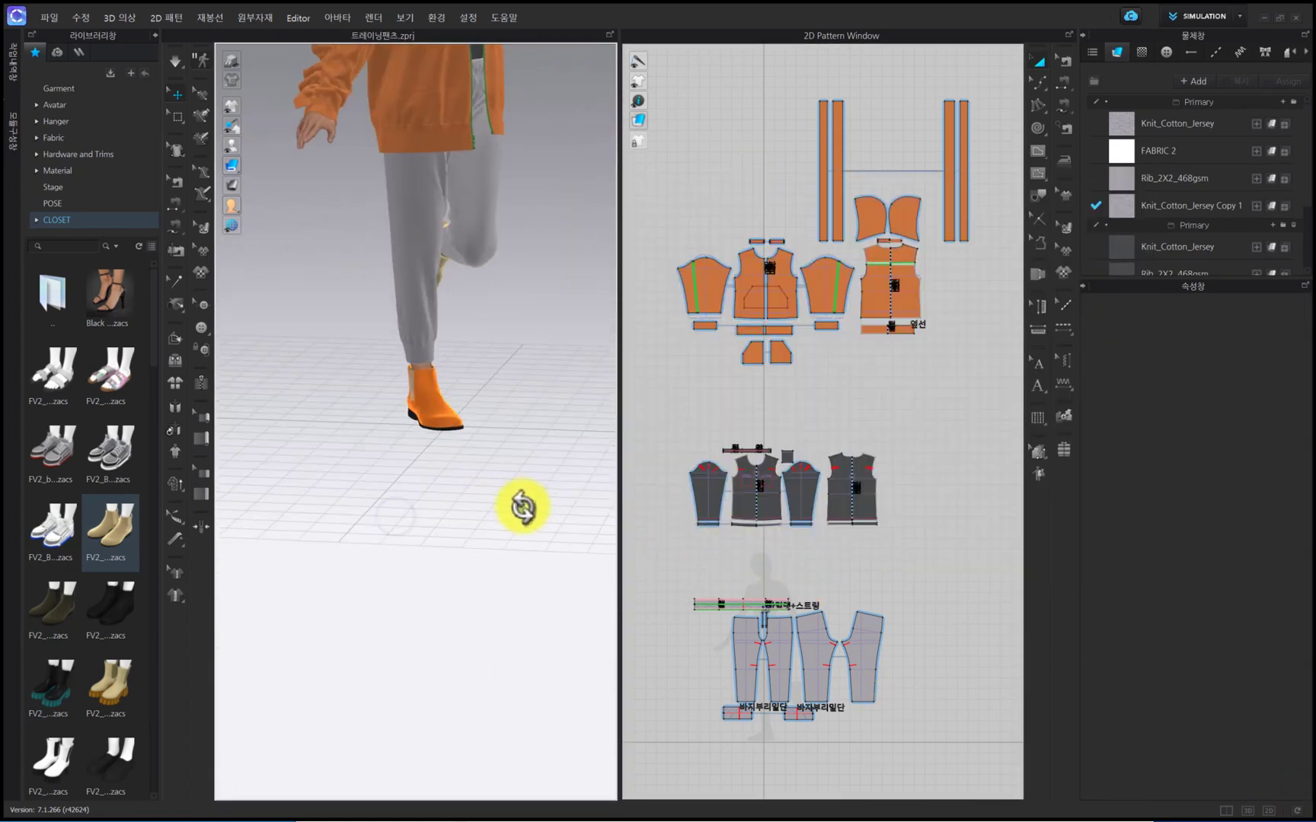
Step: Delete the raised foot's boot texture and give that boot the same orange YKK 006 color
{"action": "right_click_drag", "start_coordinate": [501, 398], "coordinate": [553, 455]}
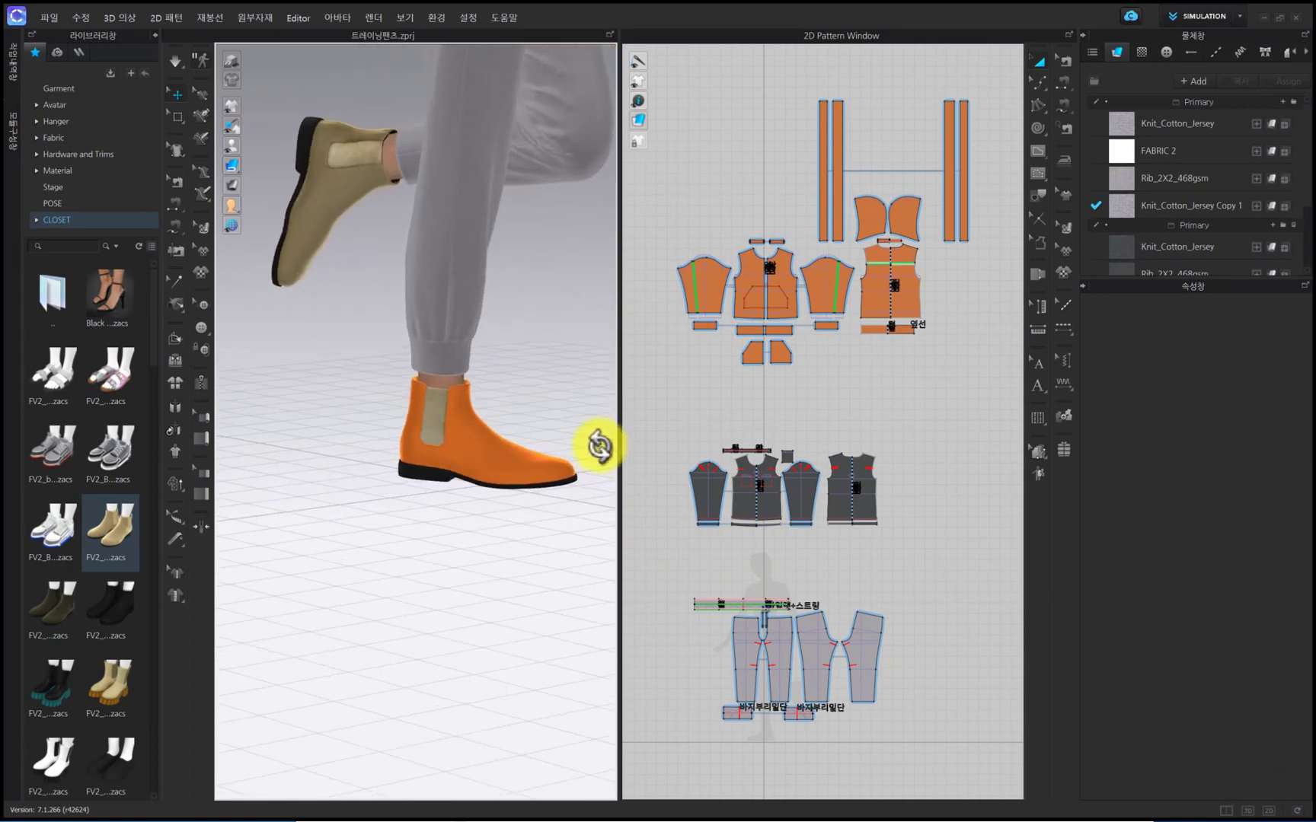
{"action": "scroll", "coordinate": [514, 474], "scroll_direction": "down", "scroll_amount": 5}
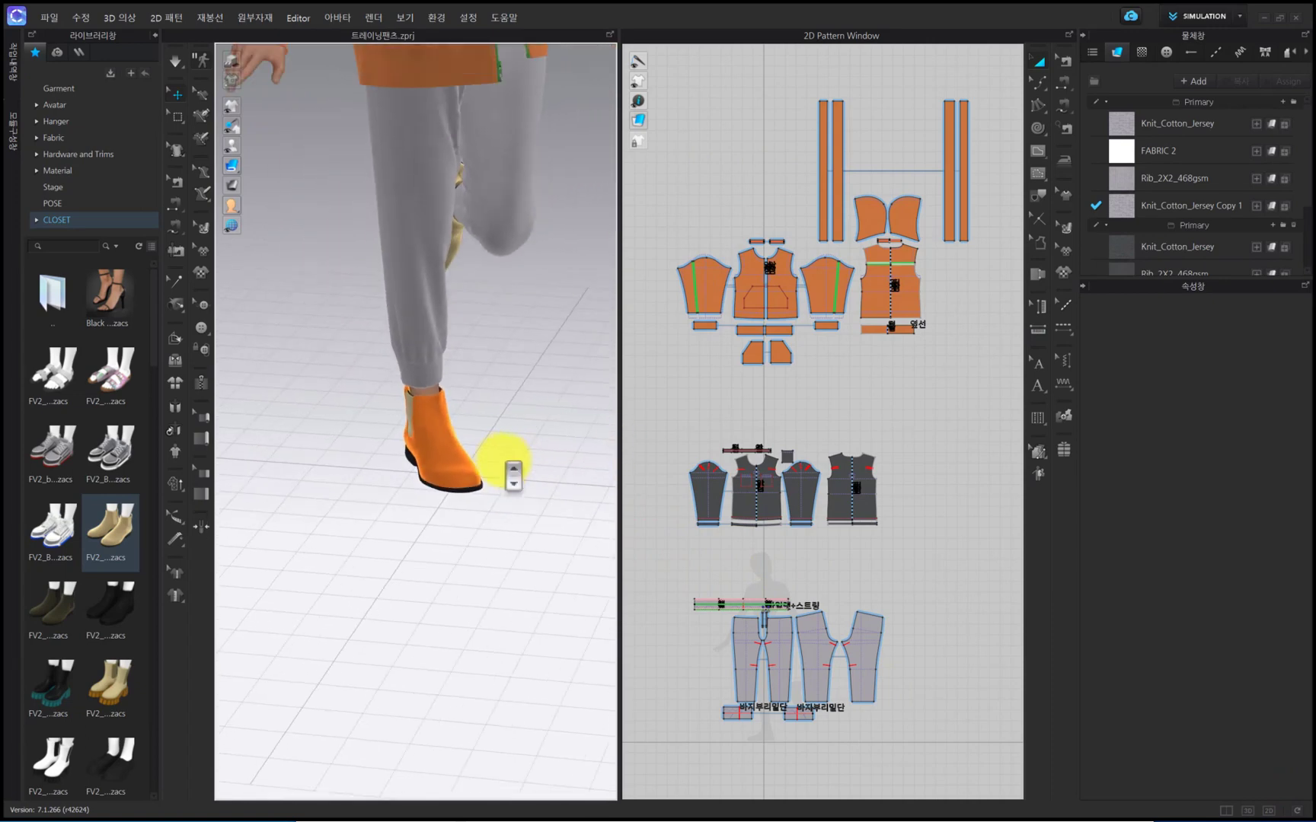
{"action": "right_click_drag", "start_coordinate": [505, 464], "coordinate": [431, 450]}
{"action": "scroll", "coordinate": [466, 448], "scroll_direction": "up", "scroll_amount": 8}
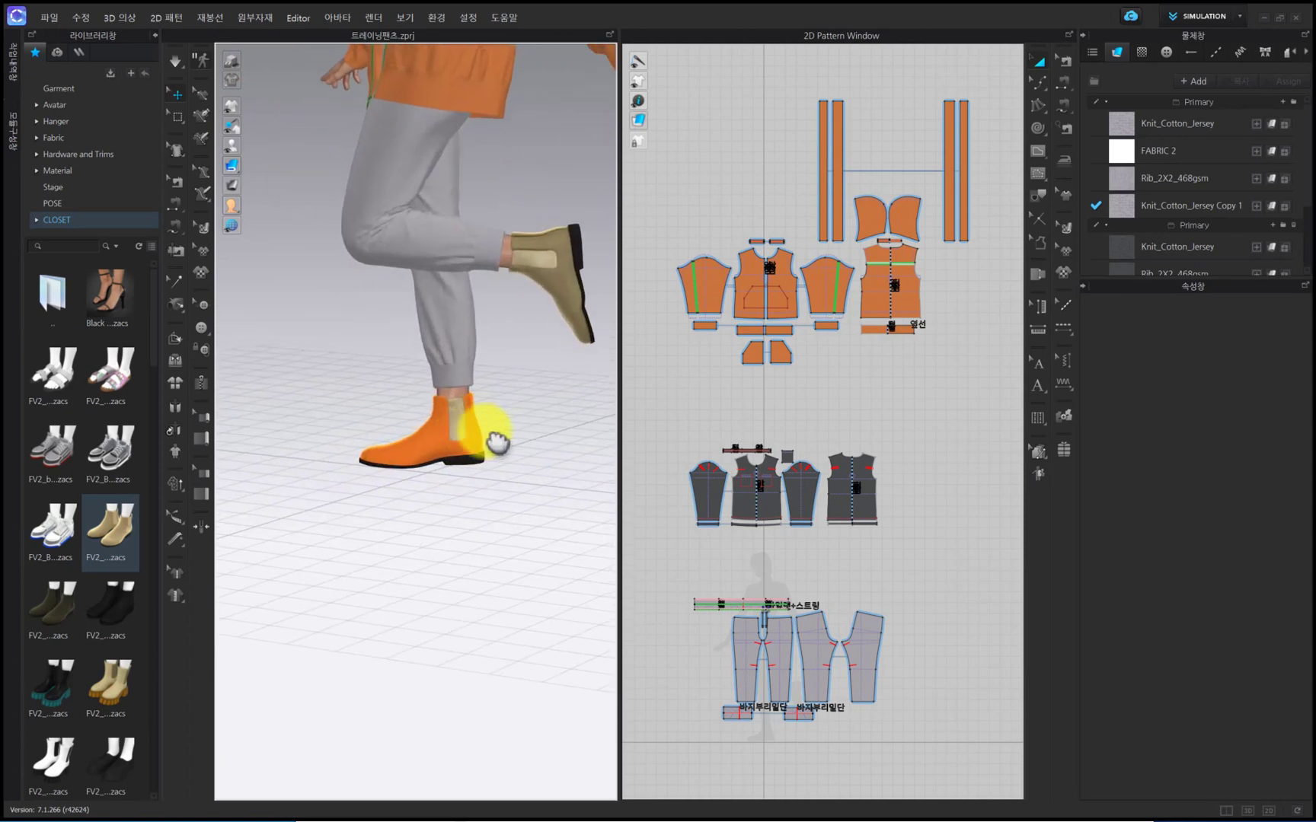
{"action": "left_click", "coordinate": [580, 346]}
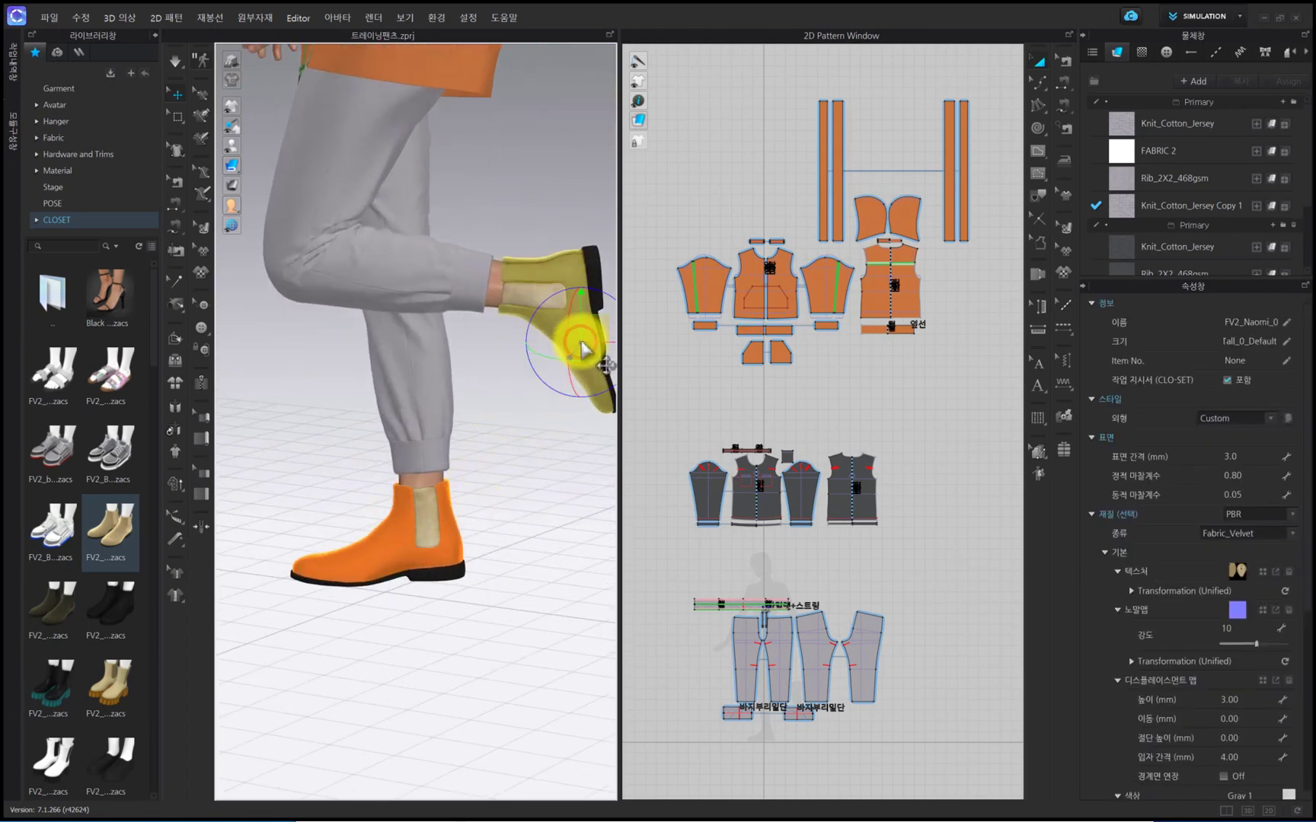
{"action": "left_click", "coordinate": [1288, 572]}
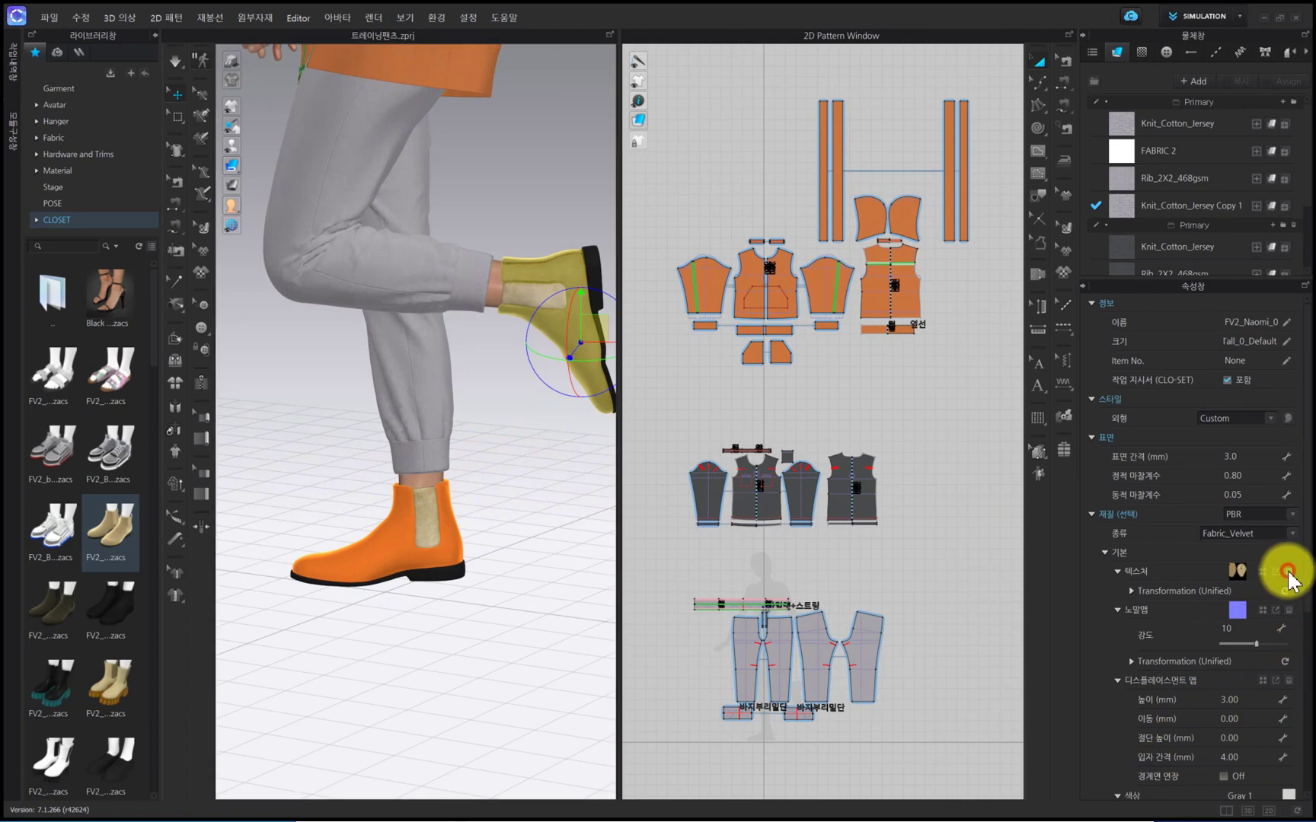
{"action": "left_click", "coordinate": [1288, 796]}
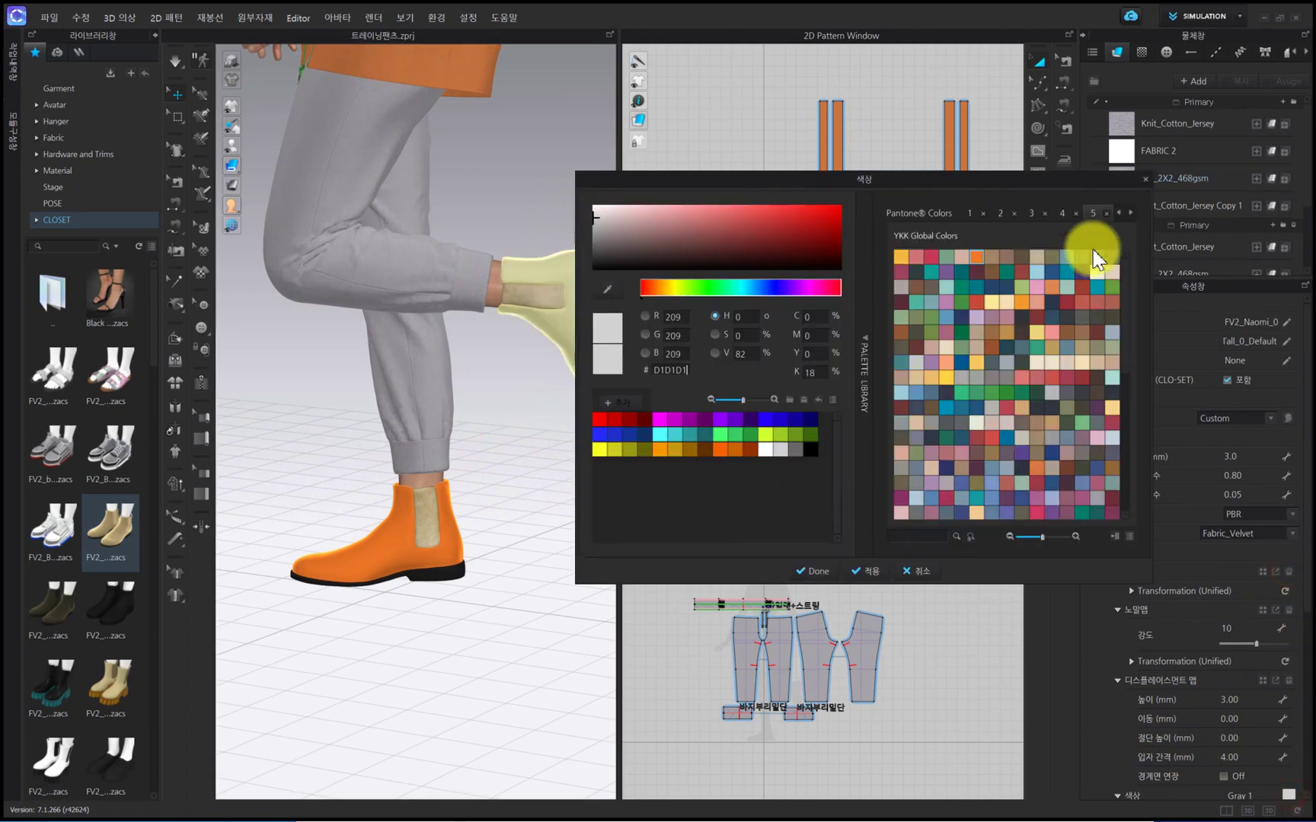
{"action": "left_click", "coordinate": [971, 258]}
{"action": "left_click", "coordinate": [815, 571]}
{"action": "right_click_drag", "start_coordinate": [500, 669], "coordinate": [582, 514]}
{"action": "scroll", "coordinate": [518, 571], "scroll_direction": "down", "scroll_amount": 5}
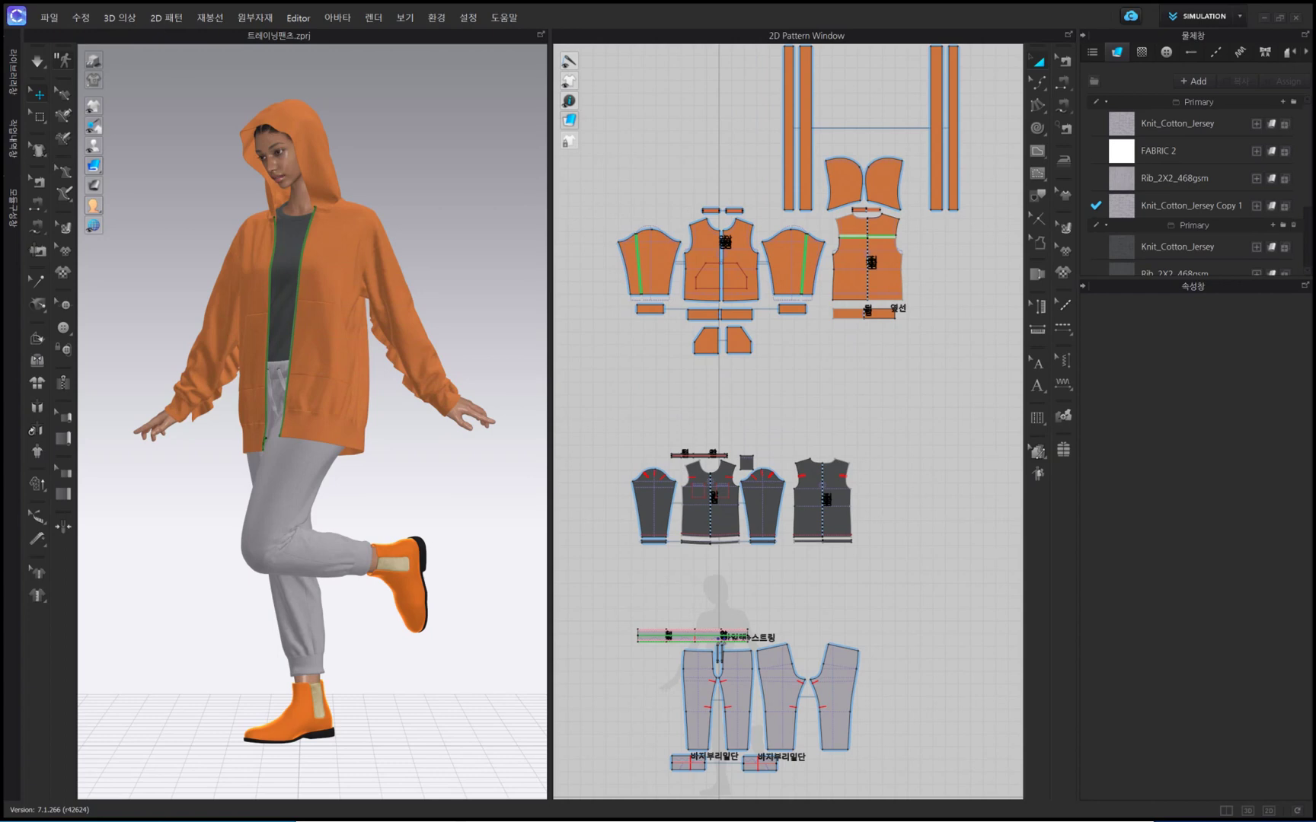
Step: Open the 초급18강_2_프릴가디건.zprj project and turn on the avatar's X-Ray joint display
{"action": "left_click", "coordinate": [49, 17]}
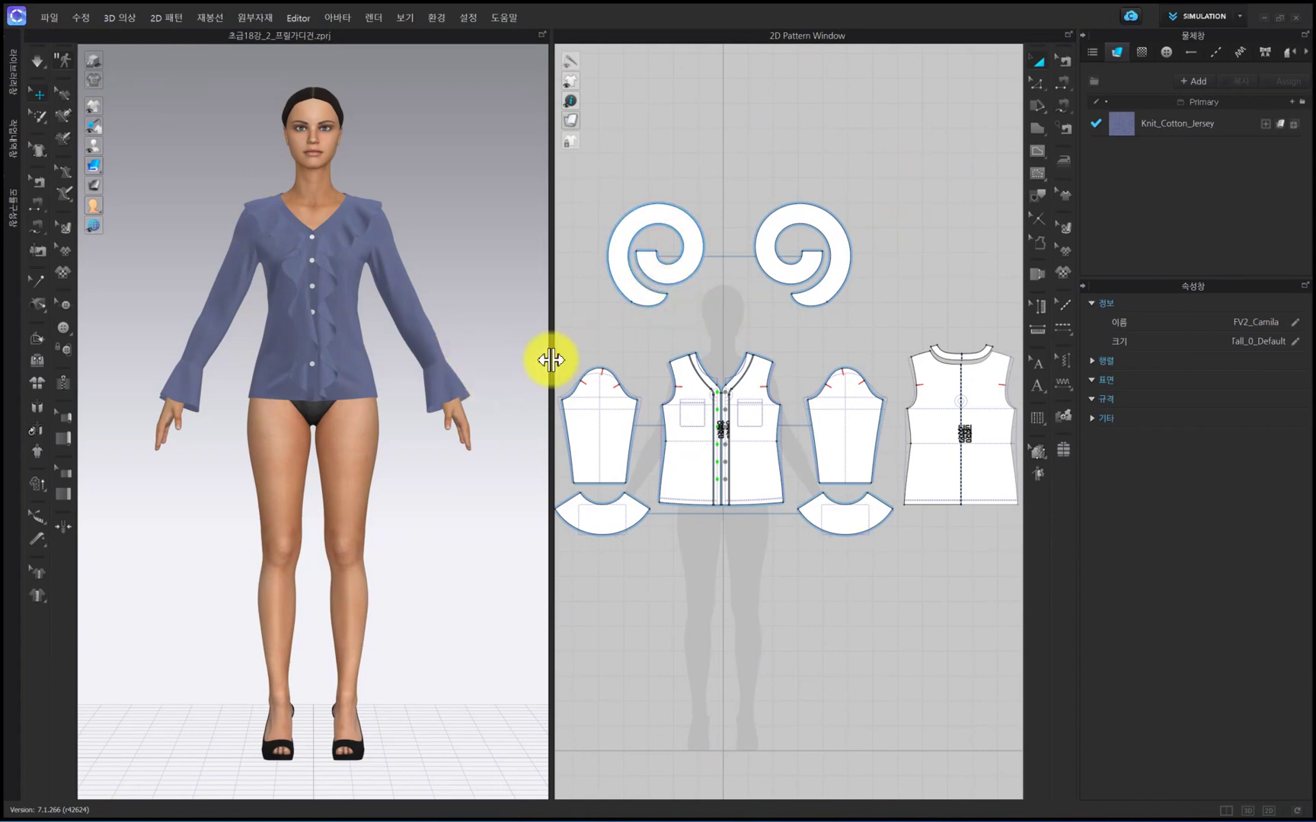
{"action": "mouse_move", "coordinate": [94, 147]}
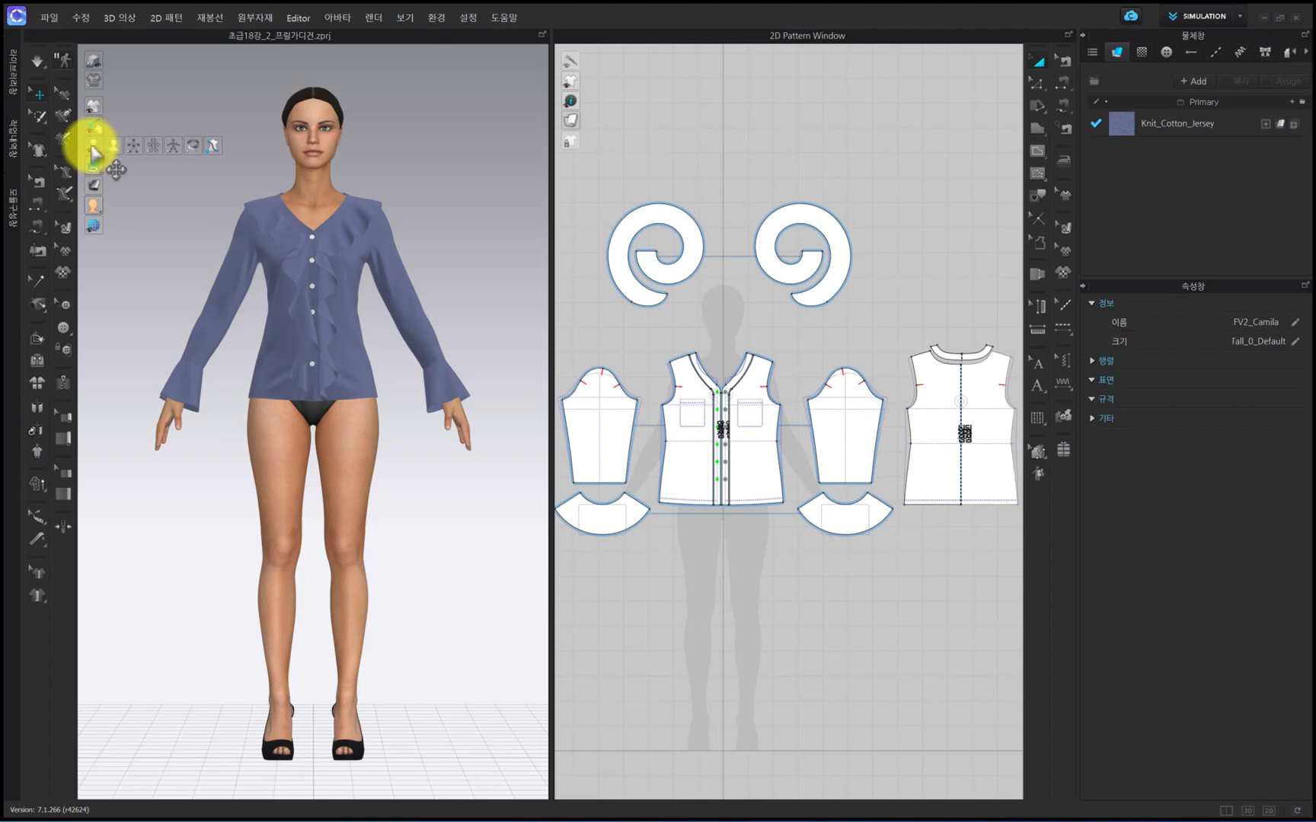
{"action": "left_click", "coordinate": [173, 146]}
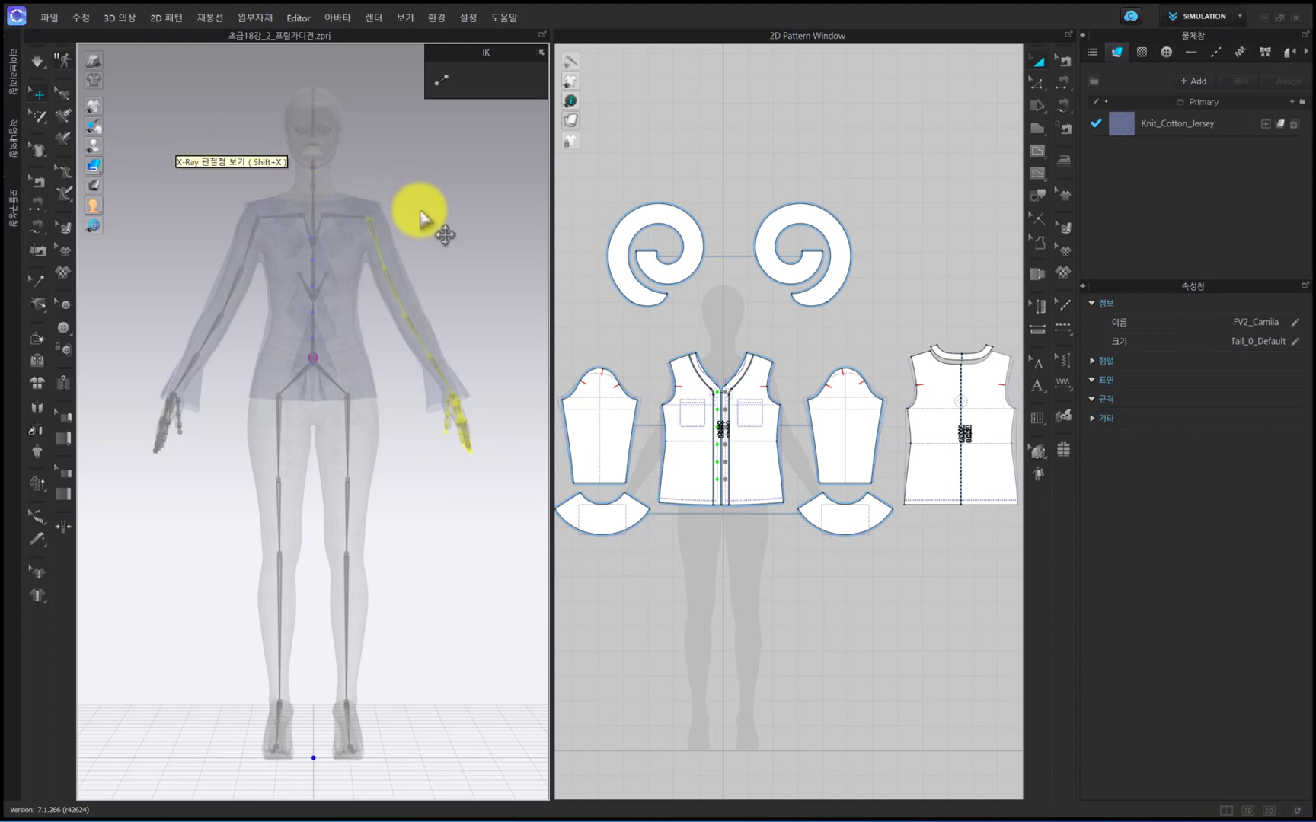
Step: Widen the 3D window and try selecting the avatar's left shoulder joint, leaving nothing selected
{"action": "right_click_drag", "start_coordinate": [447, 212], "coordinate": [430, 252]}
{"action": "left_click", "coordinate": [500, 226]}
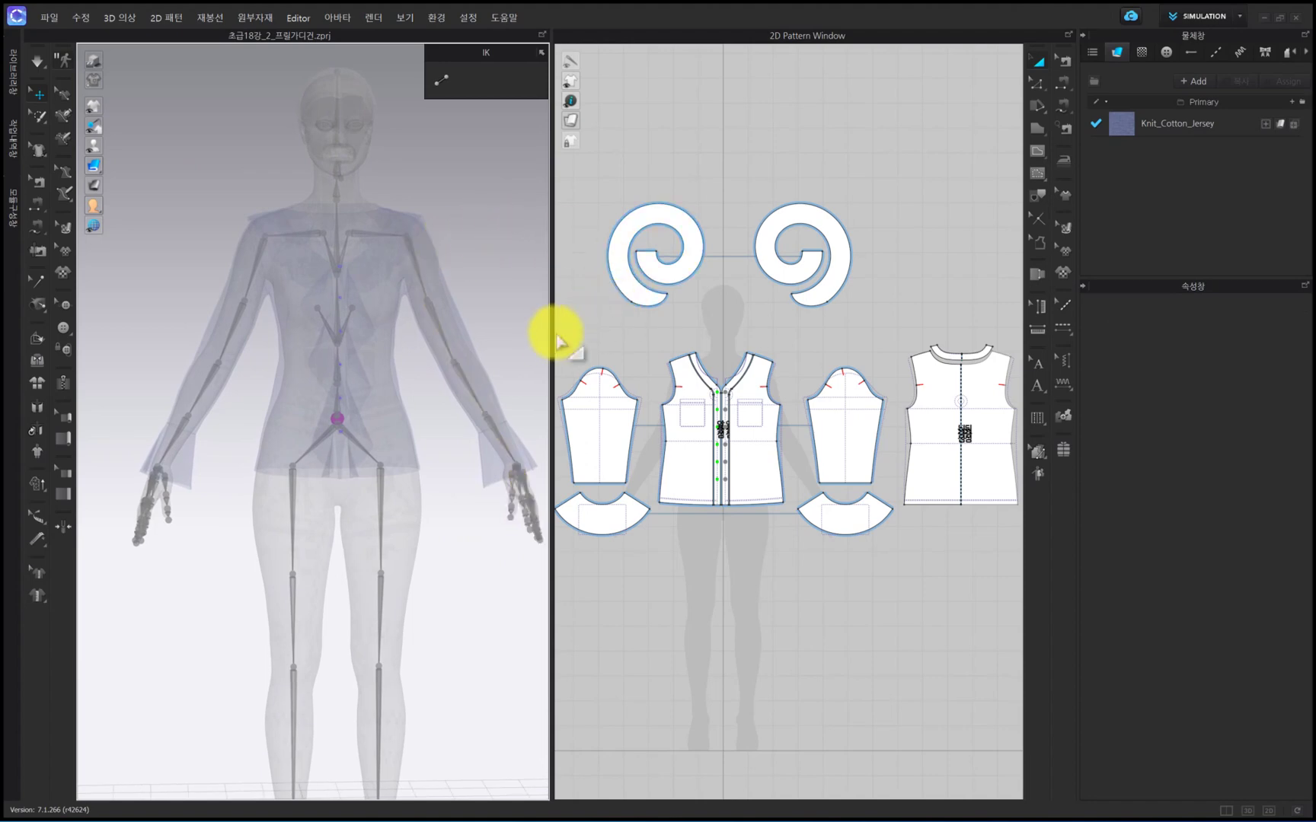
{"action": "left_click_drag", "start_coordinate": [551, 335], "coordinate": [803, 331]}
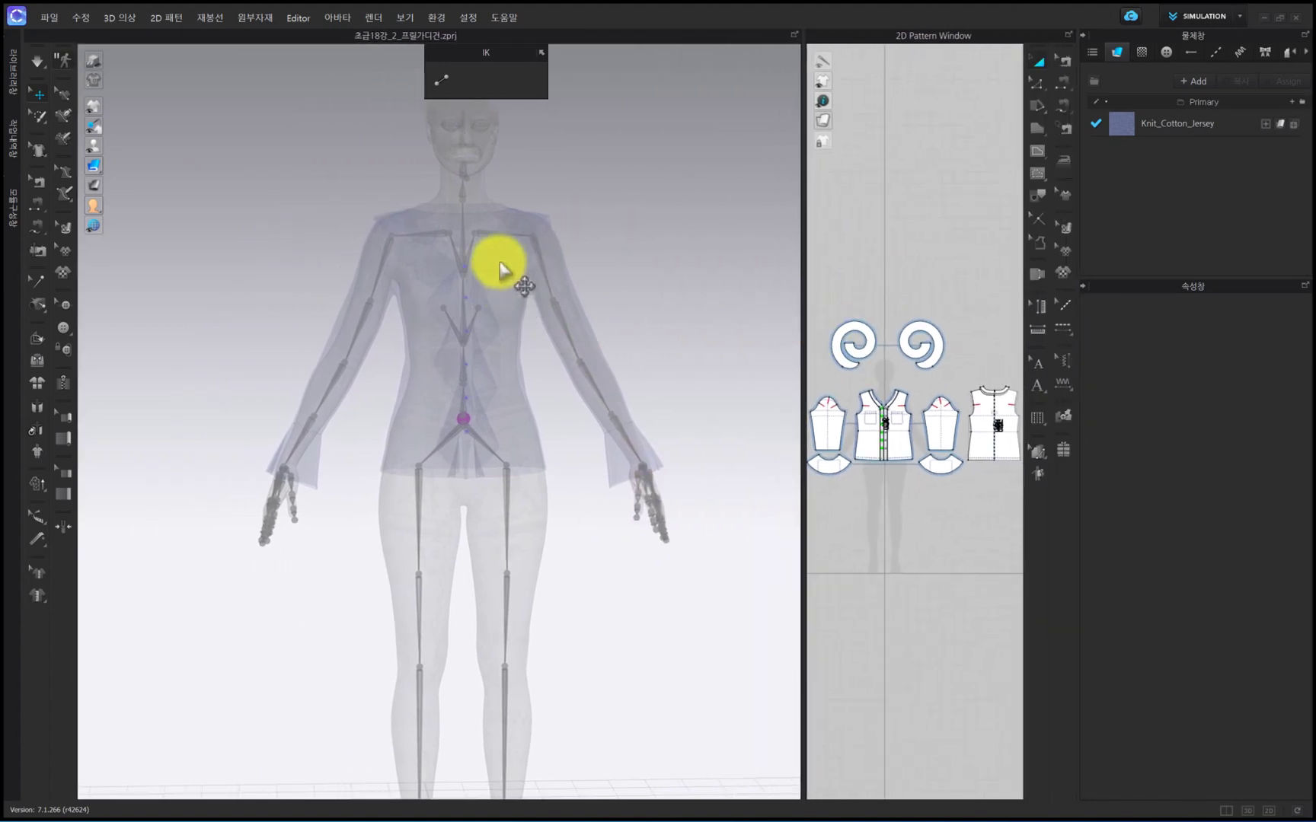
{"action": "left_click", "coordinate": [532, 232]}
{"action": "left_click", "coordinate": [728, 273]}
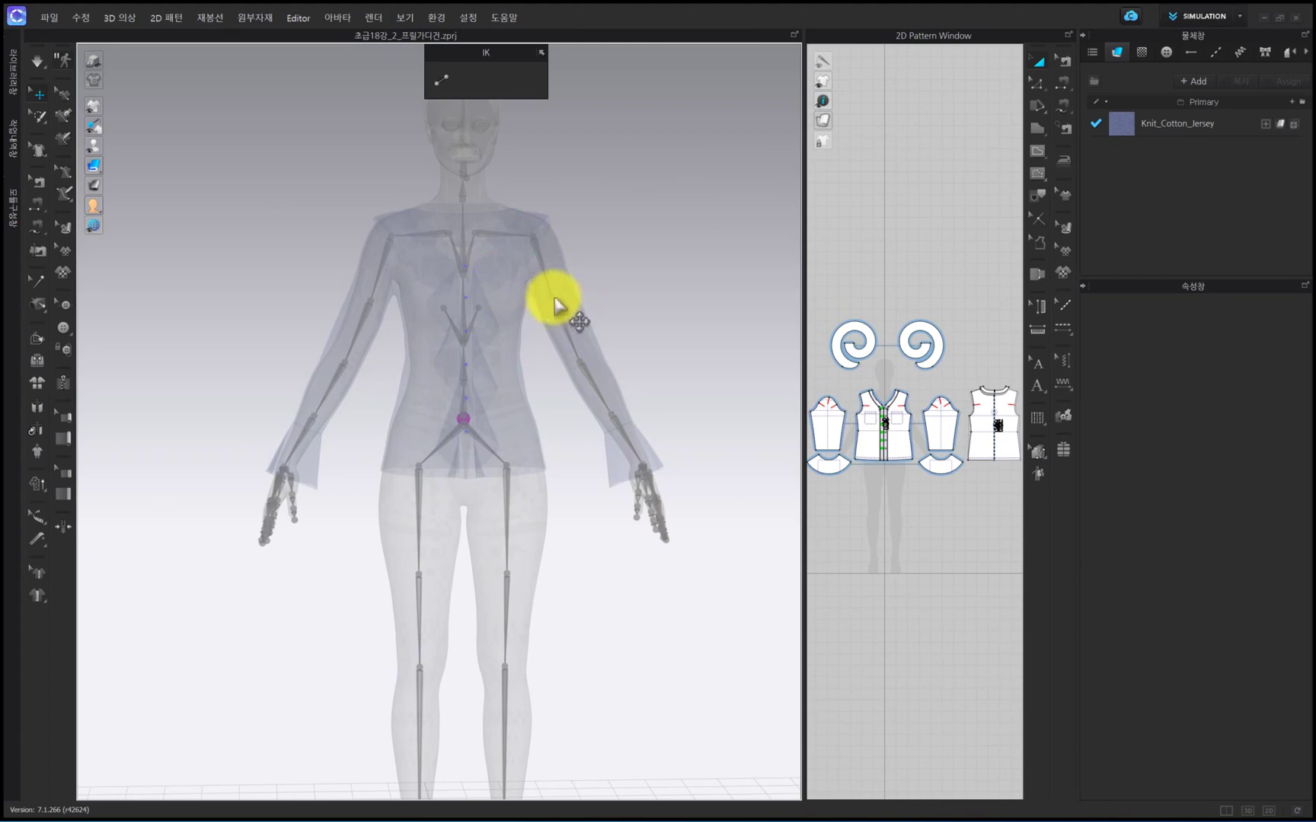
Step: Select the avatar's left forearm and upper-arm joints in turn to examine their rotation gizmos, leaving nothing selected
{"action": "left_click", "coordinate": [566, 302]}
{"action": "left_click", "coordinate": [581, 365]}
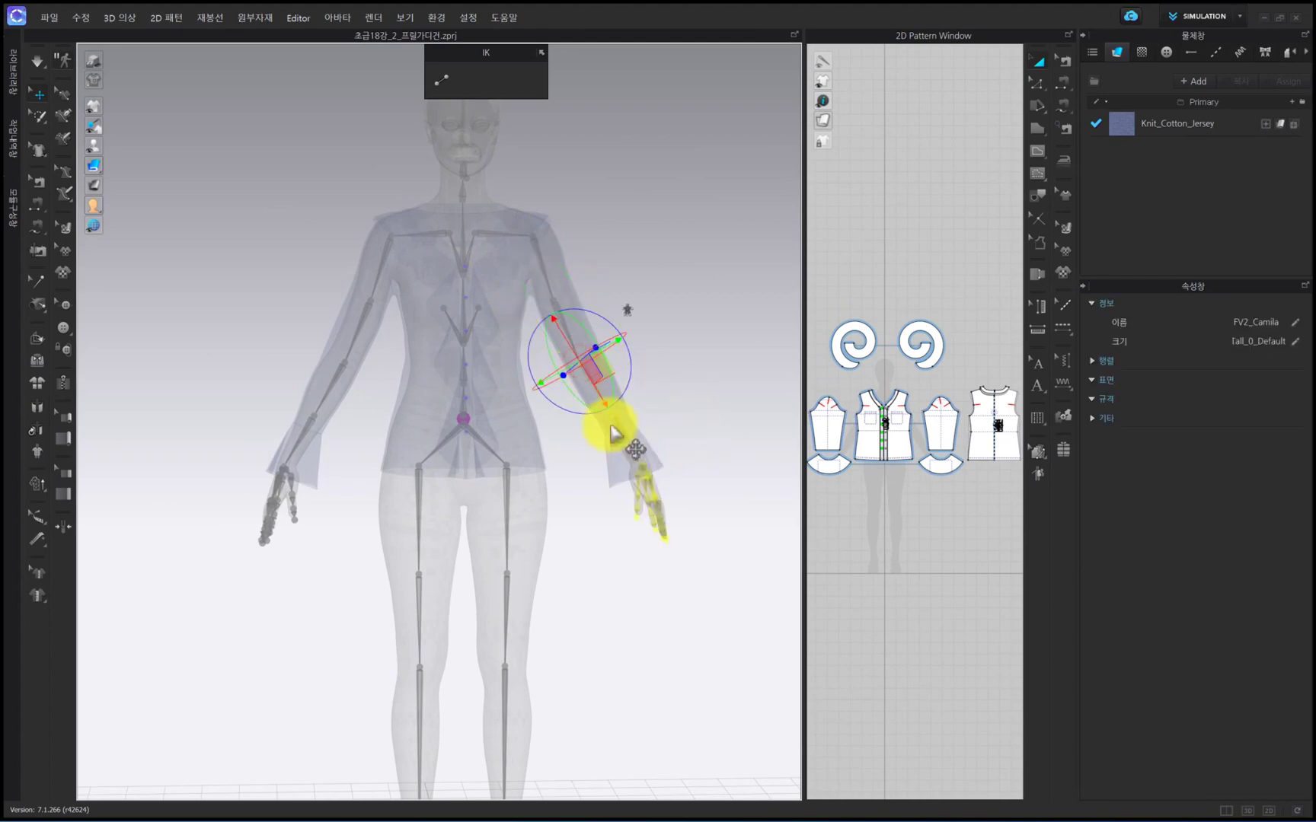
{"action": "left_click", "coordinate": [607, 168]}
{"action": "left_click", "coordinate": [558, 303]}
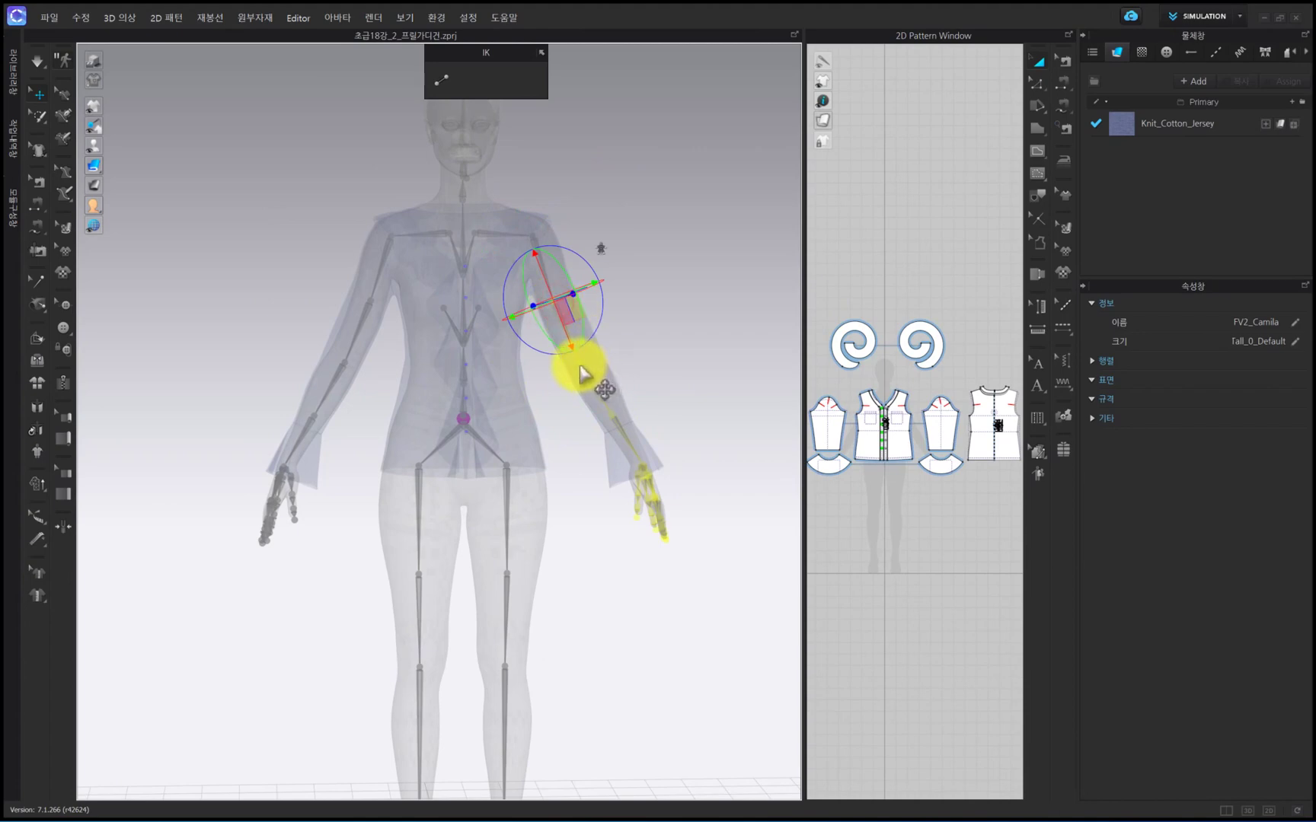
{"action": "left_click", "coordinate": [584, 367]}
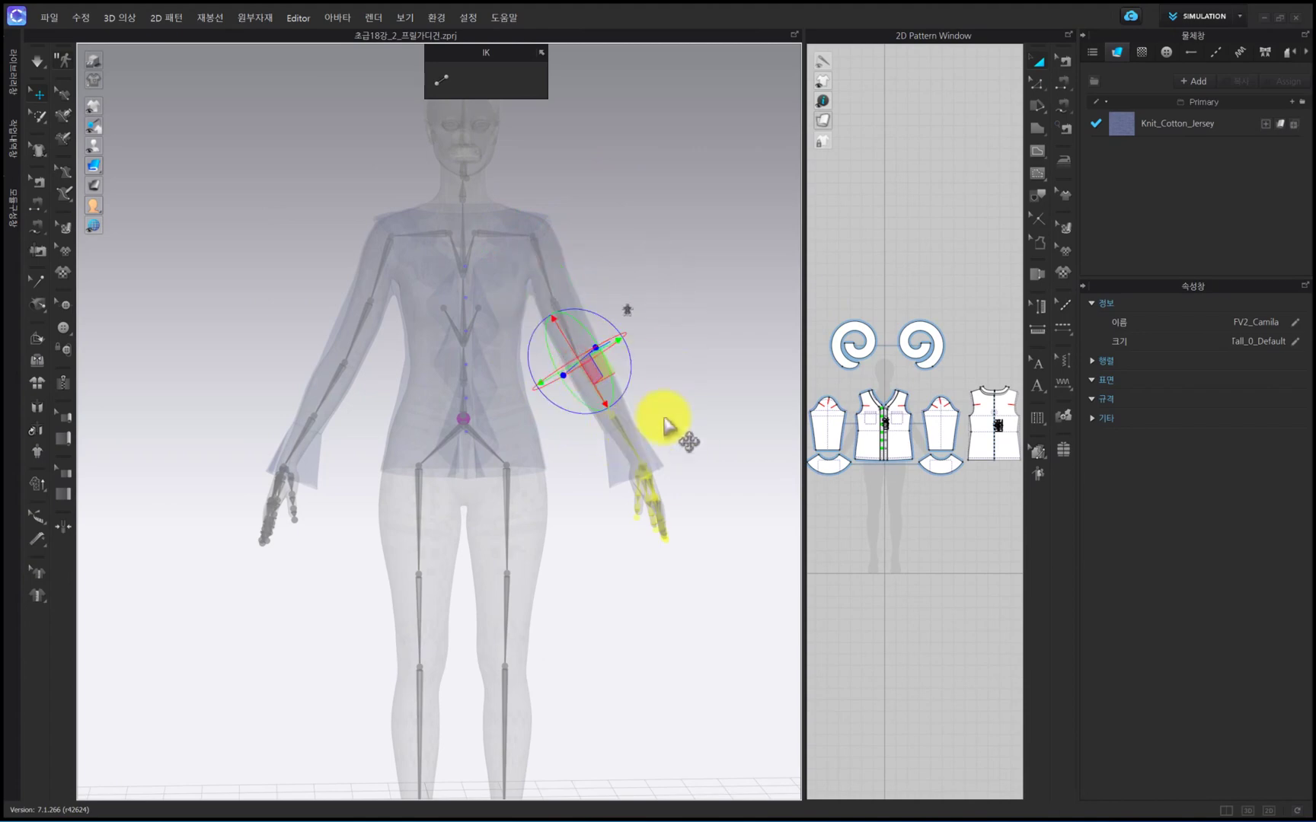
{"action": "left_click", "coordinate": [670, 381]}
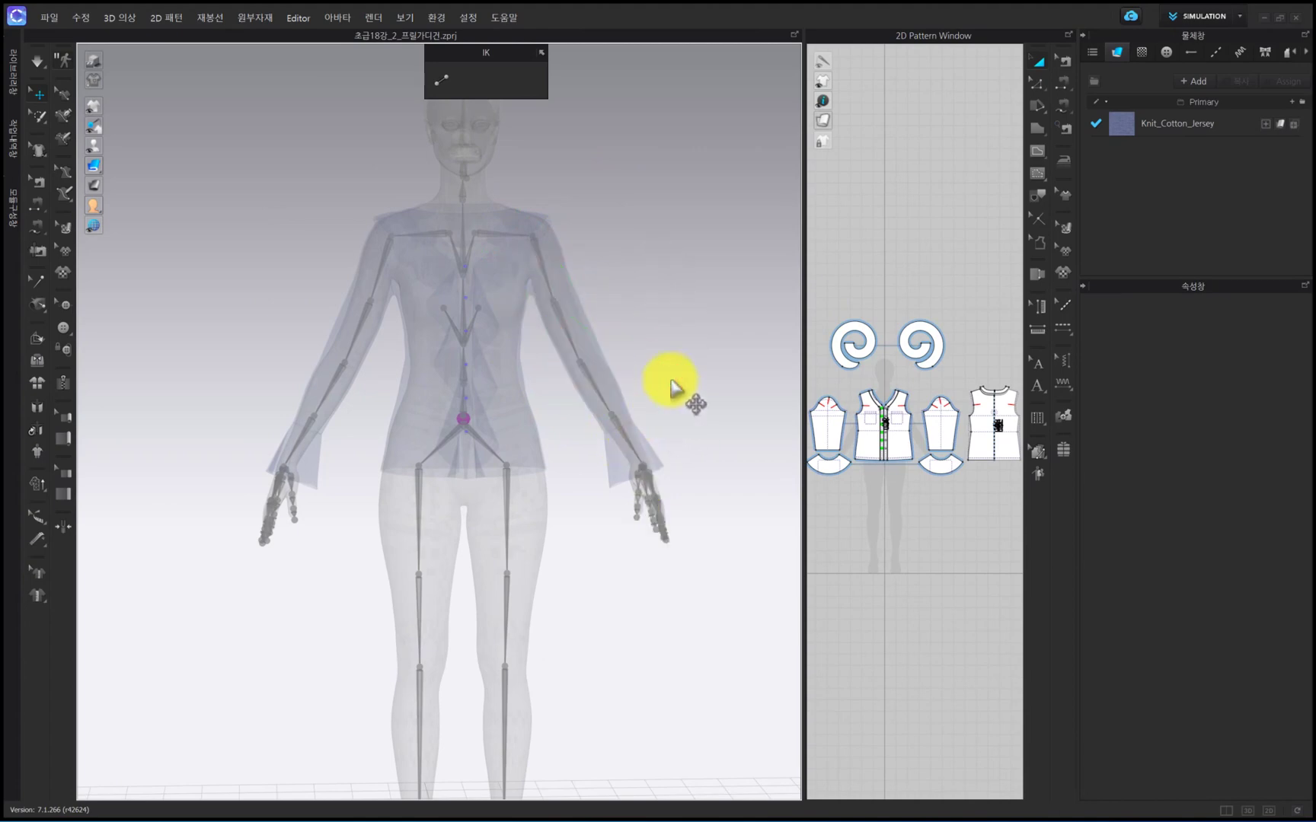
Step: Rotate the avatar's left arm at the shoulder up to about horizontal and bend its hand upward at the wrist
{"action": "left_click", "coordinate": [533, 242]}
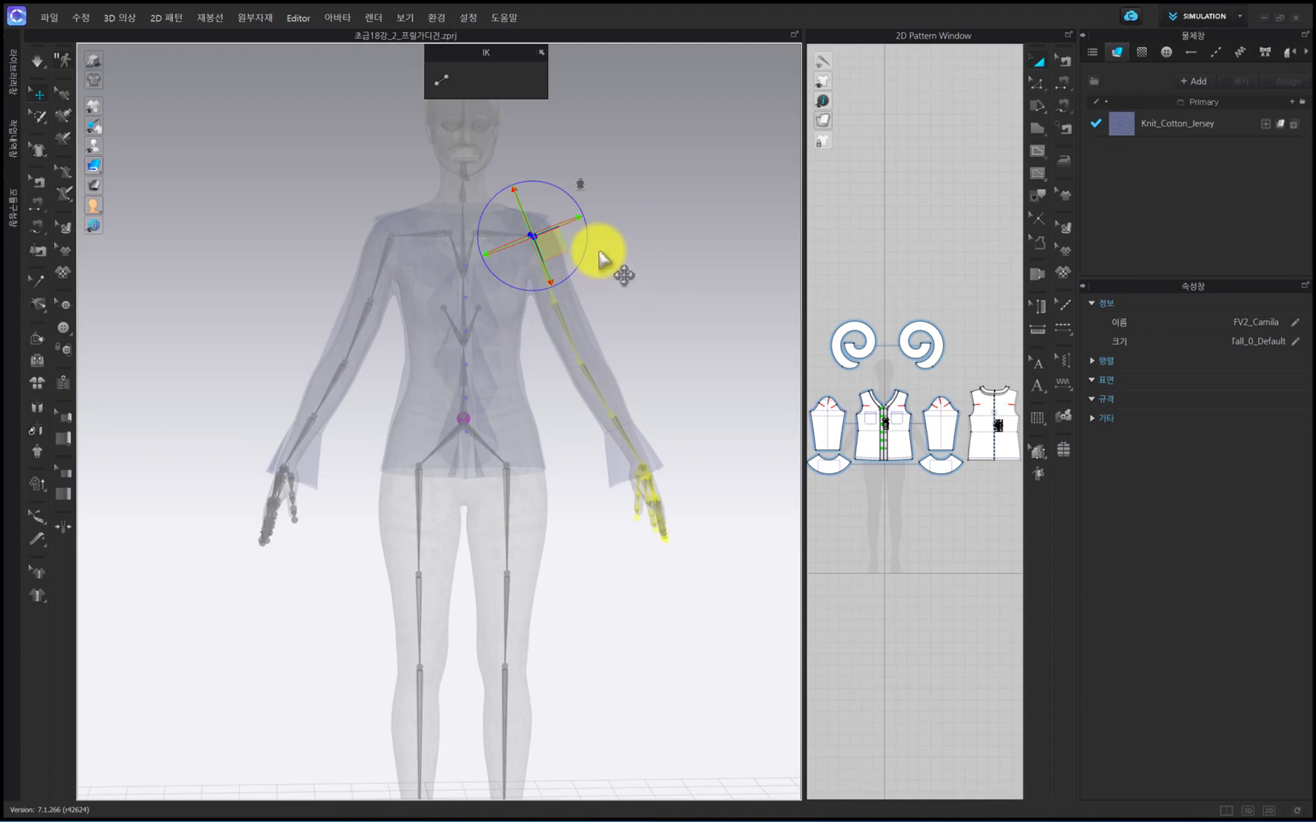
{"action": "left_click_drag", "start_coordinate": [579, 253], "coordinate": [617, 147]}
{"action": "left_click", "coordinate": [792, 225]}
{"action": "middle_click_drag", "start_coordinate": [769, 258], "coordinate": [641, 279]}
{"action": "left_click", "coordinate": [720, 198]}
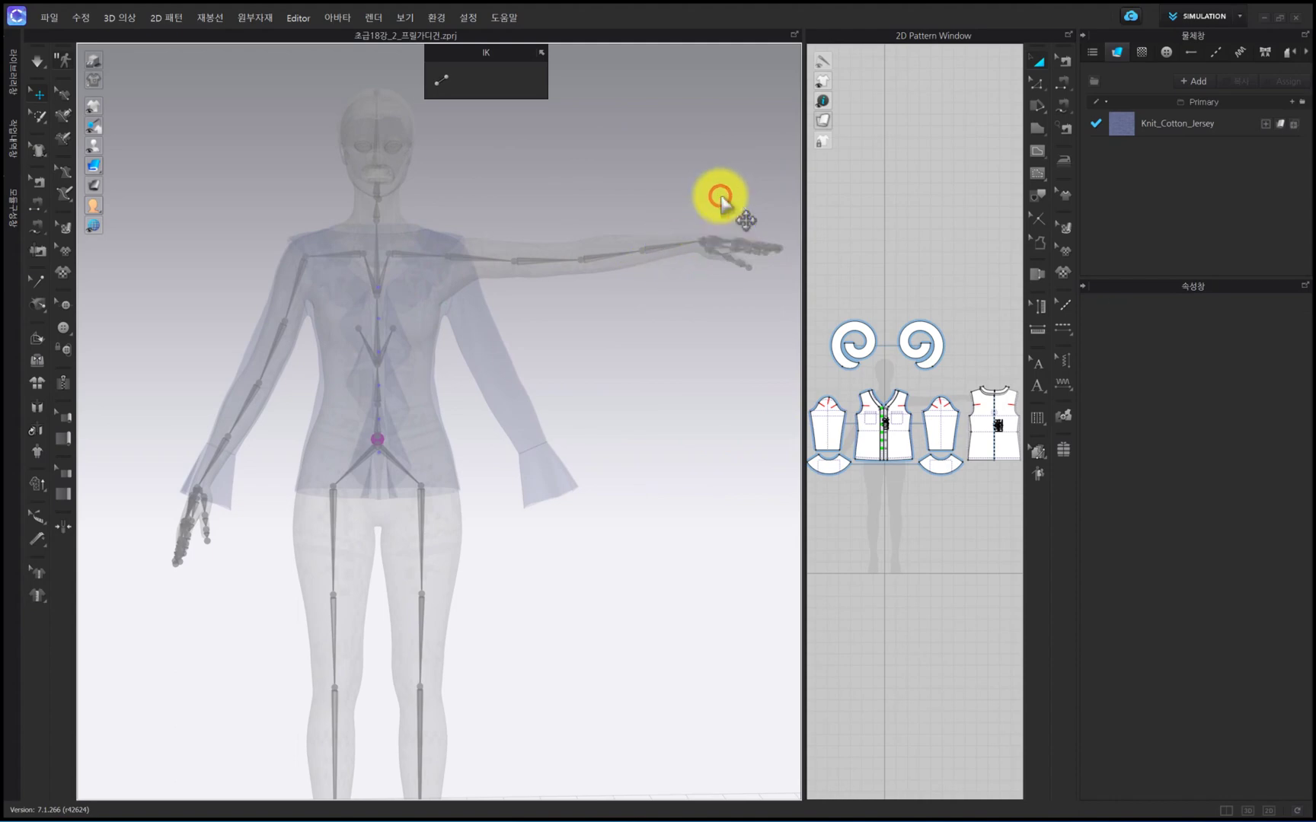
{"action": "left_click", "coordinate": [699, 242]}
{"action": "left_click_drag", "start_coordinate": [752, 212], "coordinate": [687, 182]}
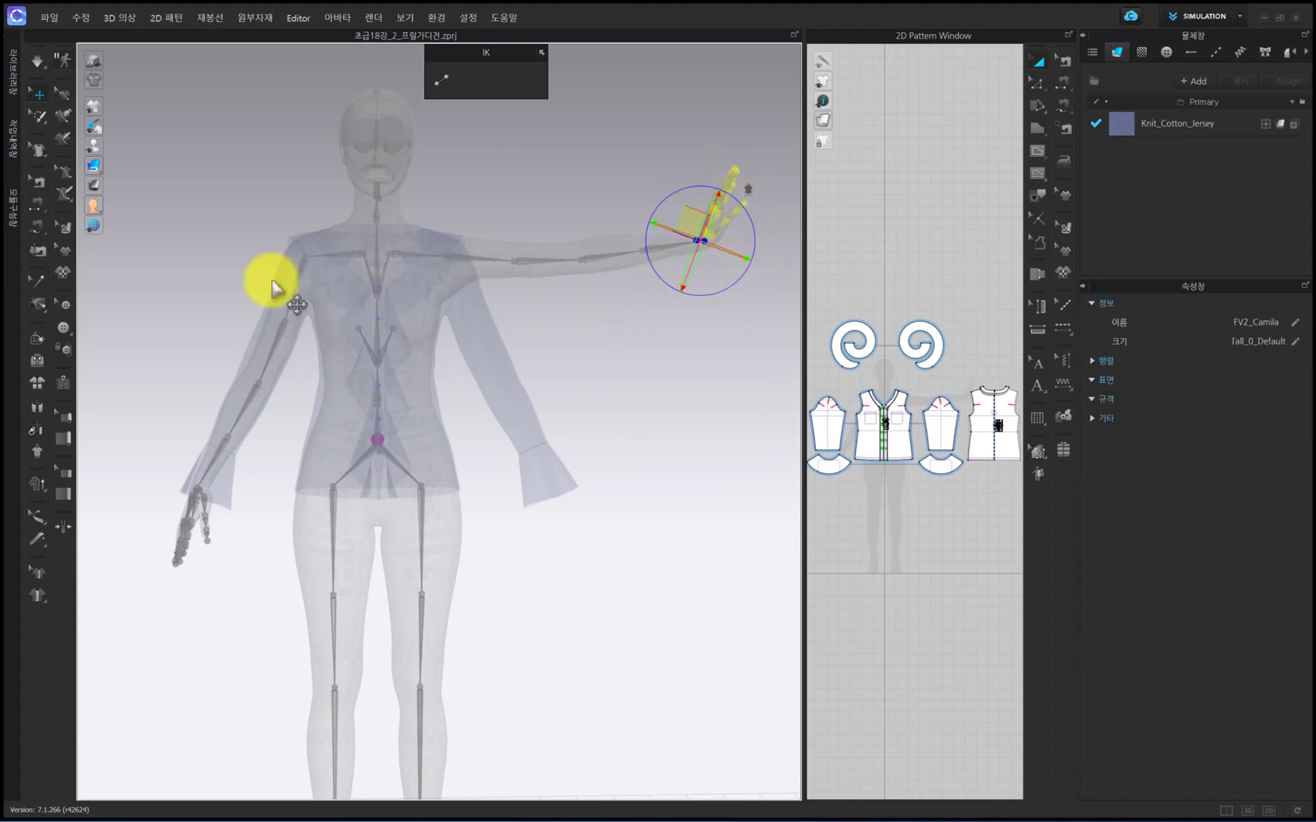
{"action": "left_click", "coordinate": [190, 156]}
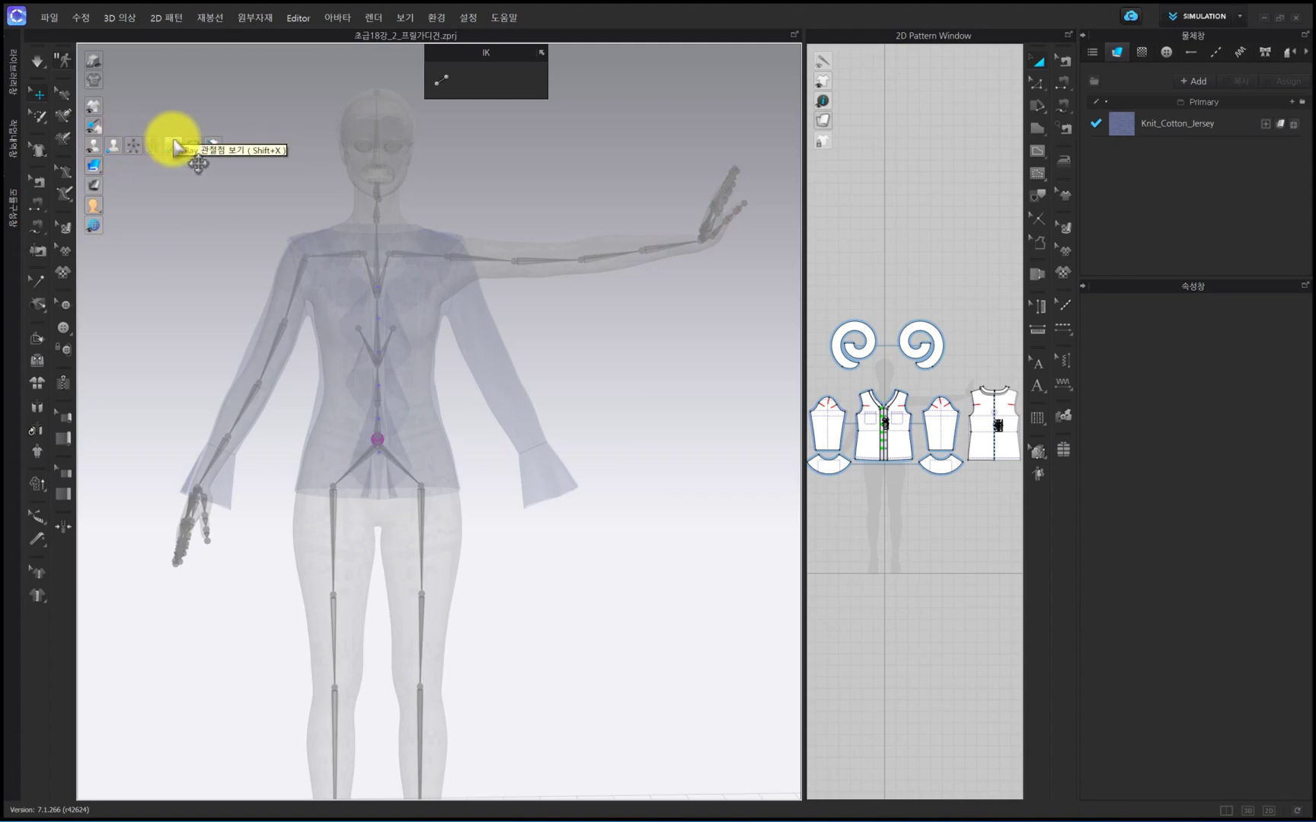
Step: Hide the cardigan in the 3D view and display the bare avatar with its X-Ray joints
{"action": "left_click", "coordinate": [175, 145]}
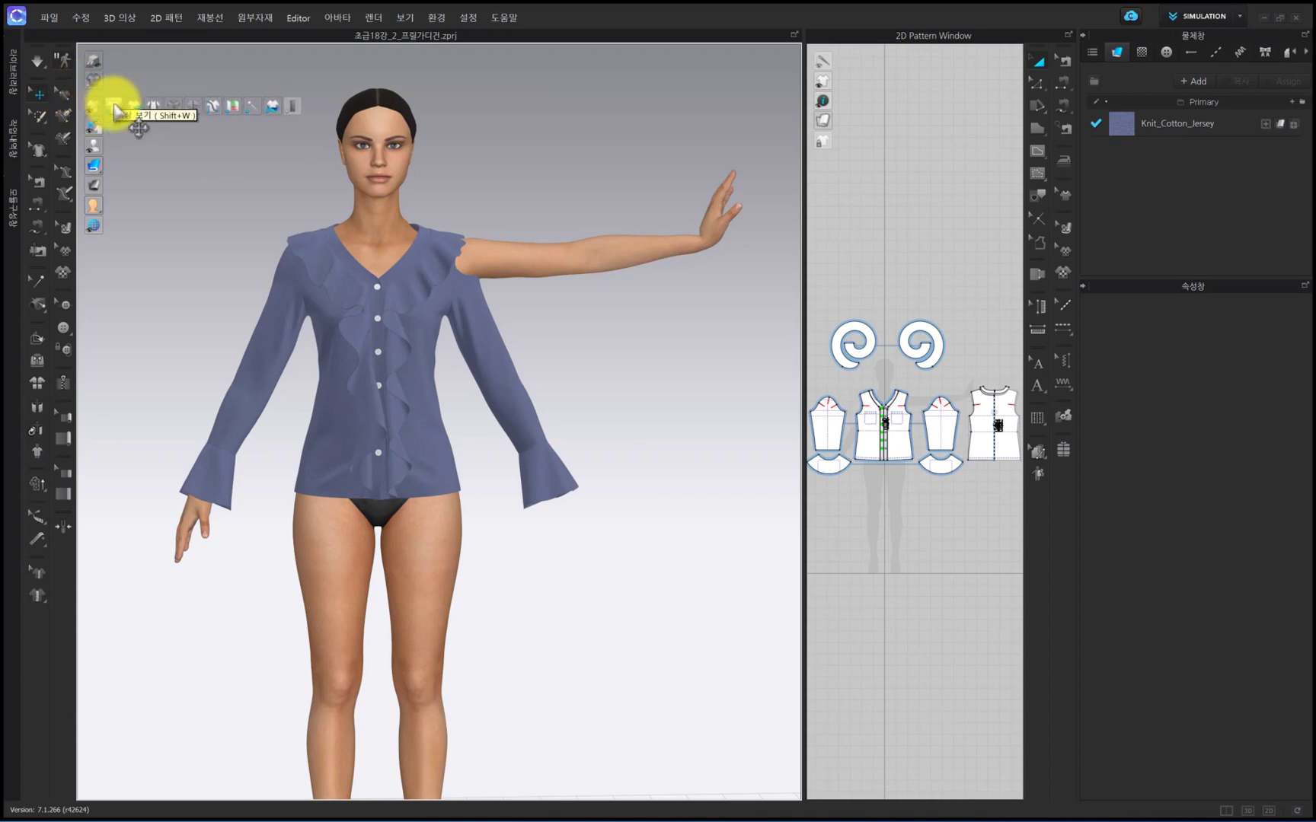
{"action": "left_click", "coordinate": [115, 106]}
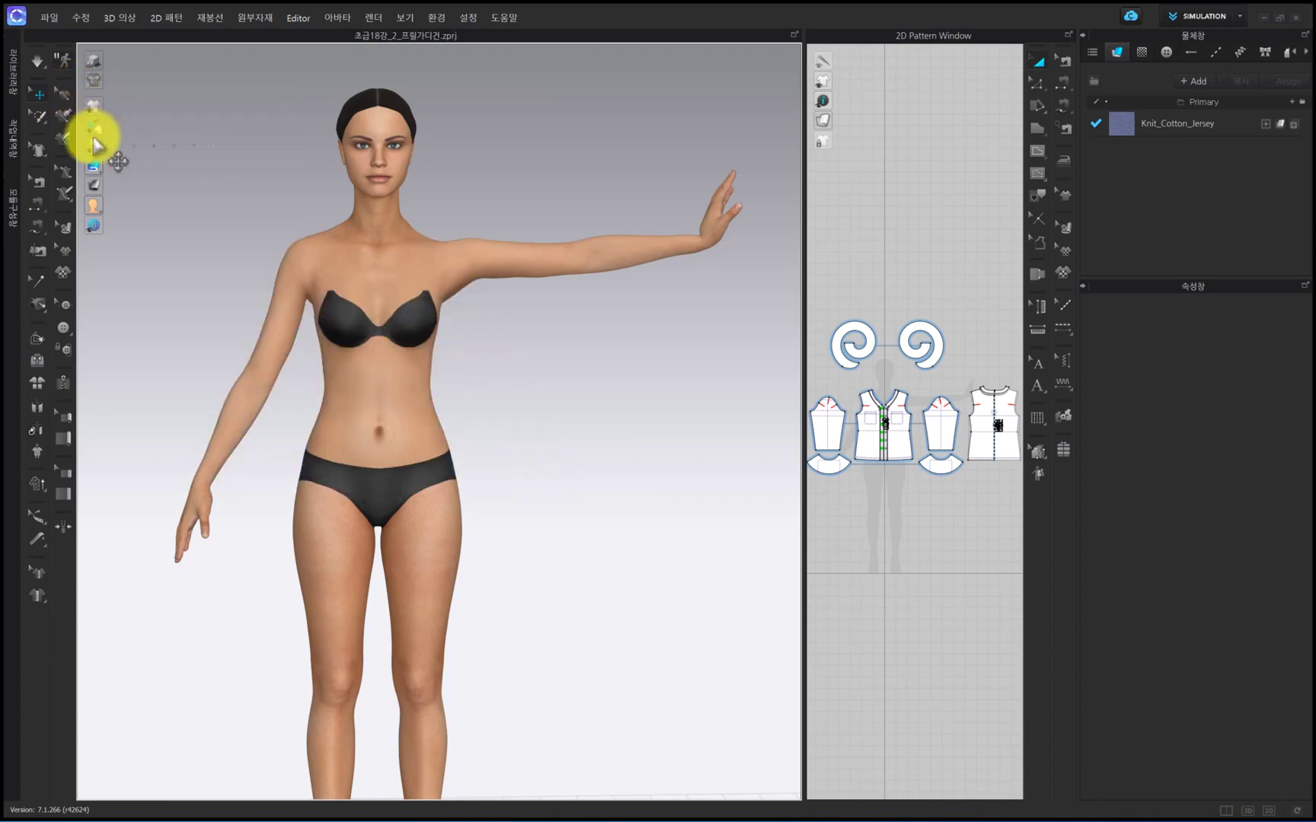
{"action": "left_click", "coordinate": [177, 145]}
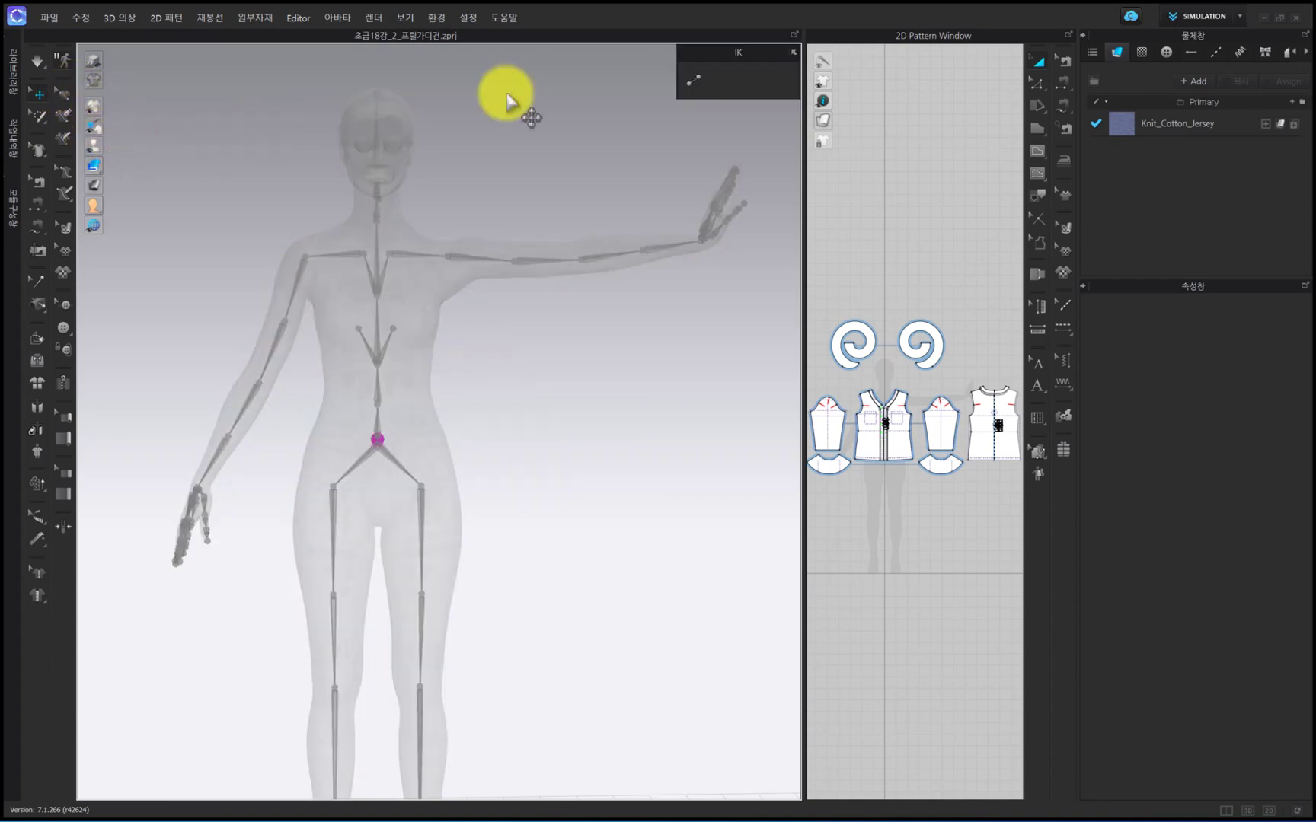
Step: Undo the left arm and hand rotations, then deselect the joint
{"action": "left_click", "coordinate": [521, 240]}
{"action": "key", "text": "ctrl+z"}
{"action": "key", "text": "ctrl+z"}
{"action": "key", "text": "ctrl+z"}
{"action": "key", "text": "ctrl+z"}
{"action": "key", "text": "ctrl+z"}
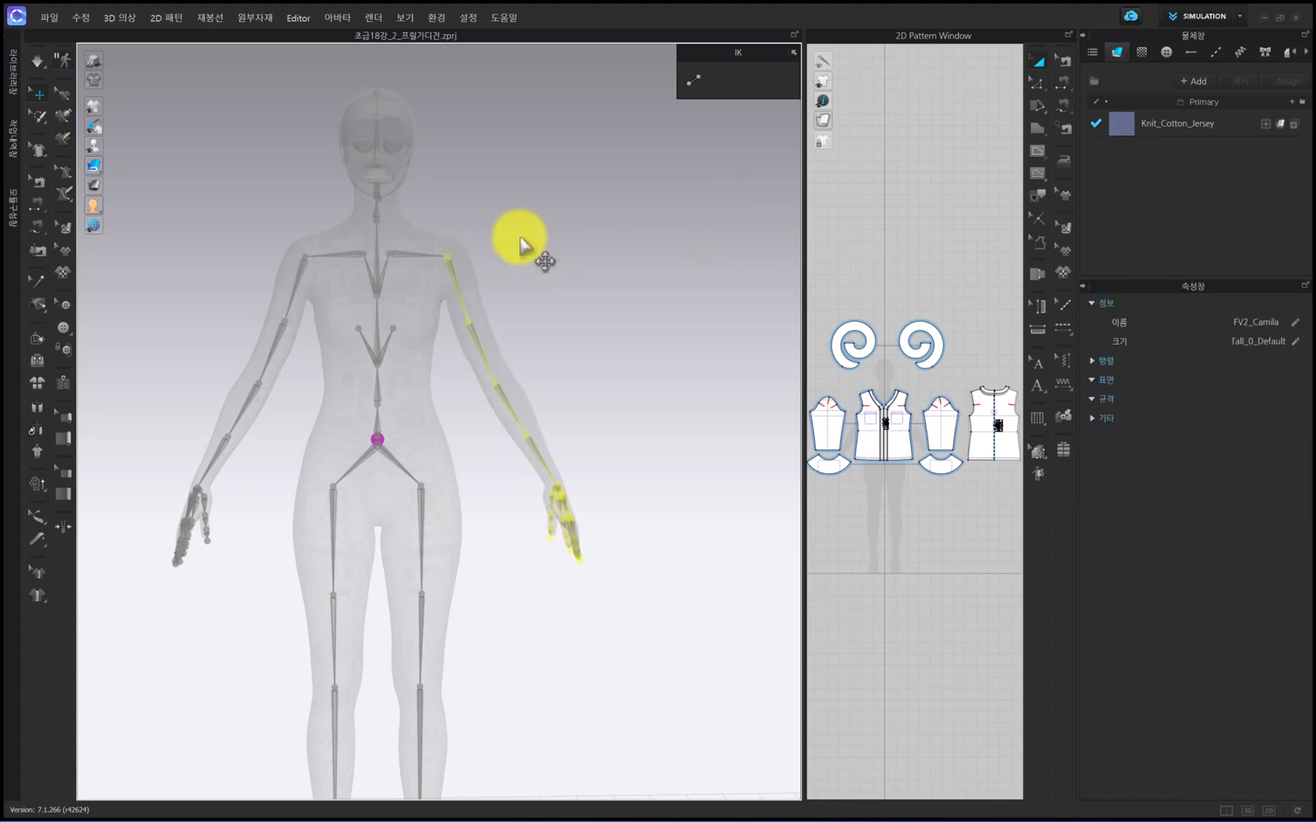
{"action": "left_click", "coordinate": [521, 242]}
Step: Turn on symmetric posing at the avatar's left shoulder joint and rotate both arms slightly outward
{"action": "left_click", "coordinate": [448, 256]}
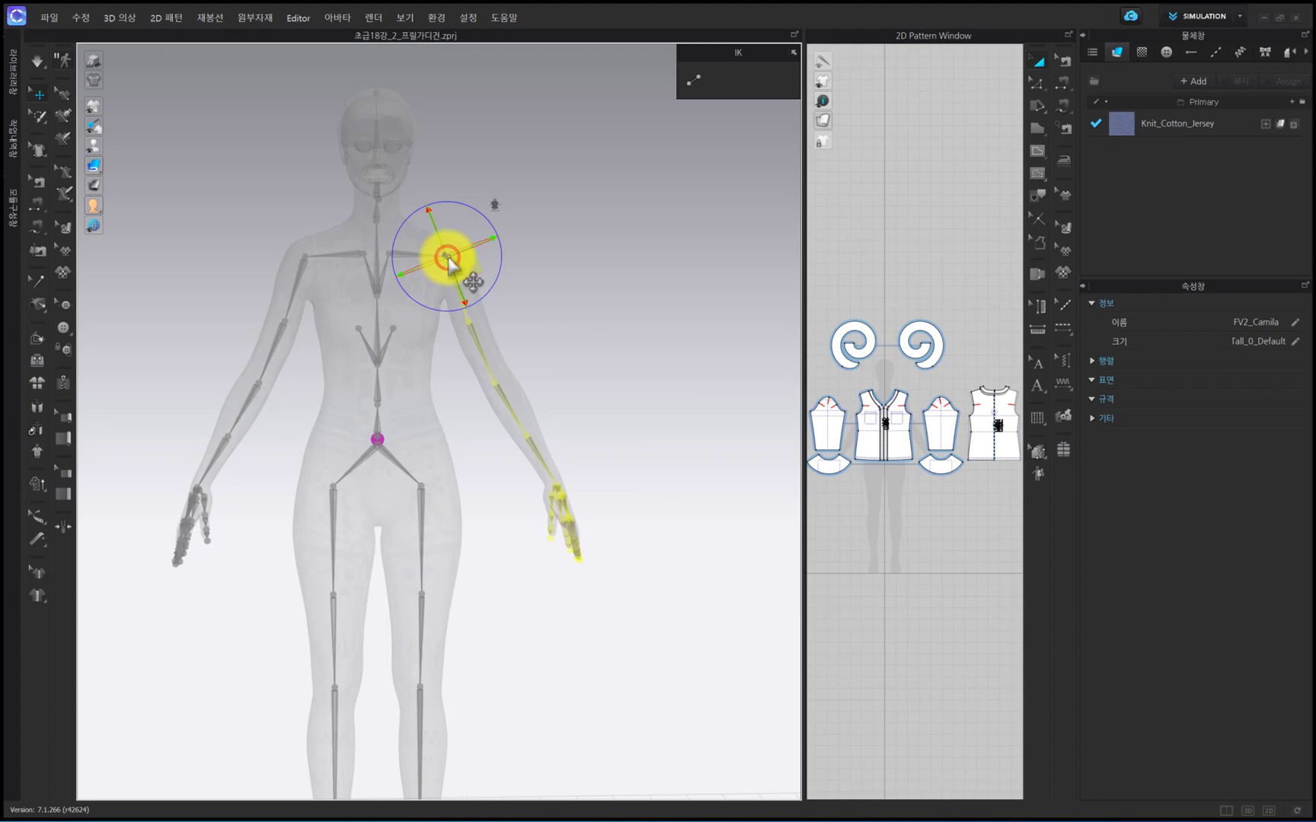
{"action": "middle_click_drag", "start_coordinate": [522, 293], "coordinate": [597, 301]}
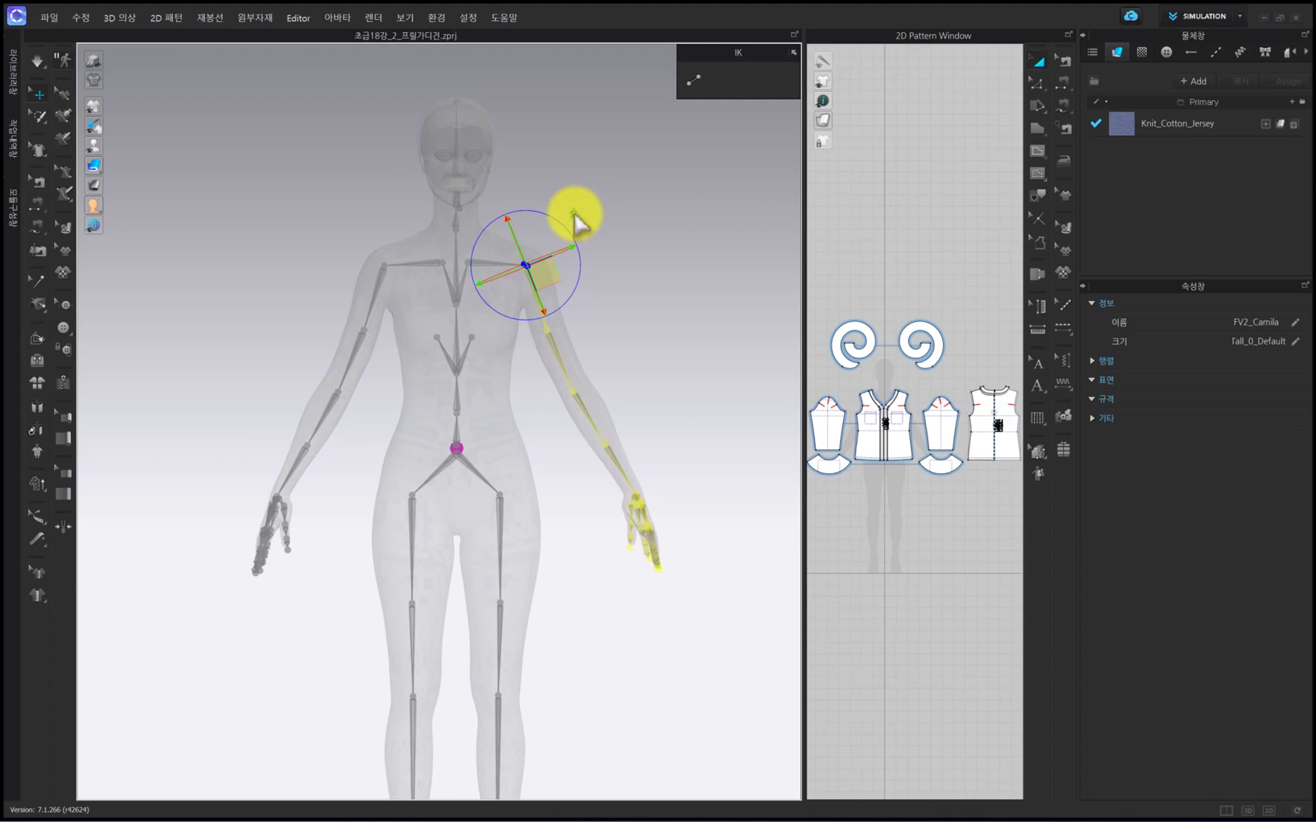
{"action": "left_click", "coordinate": [678, 277]}
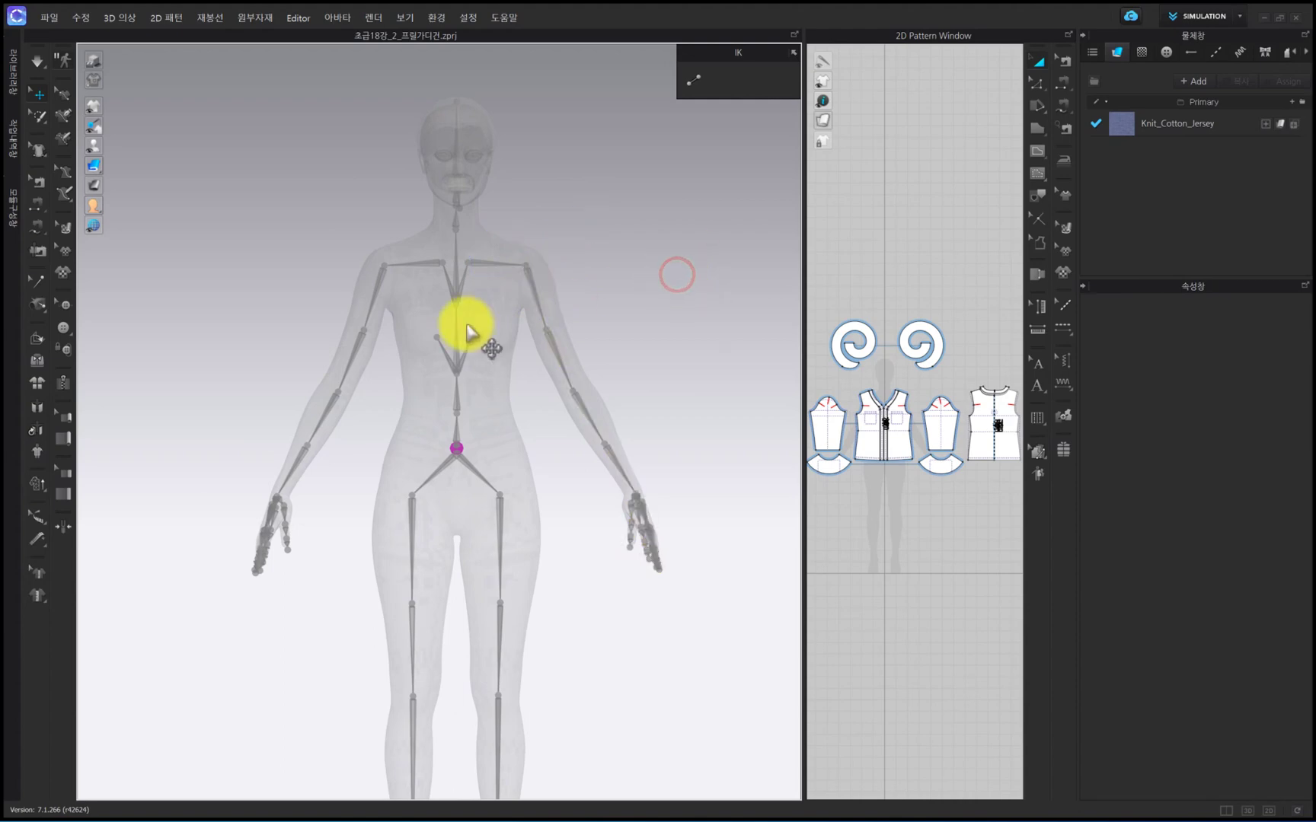
{"action": "left_click", "coordinate": [526, 268]}
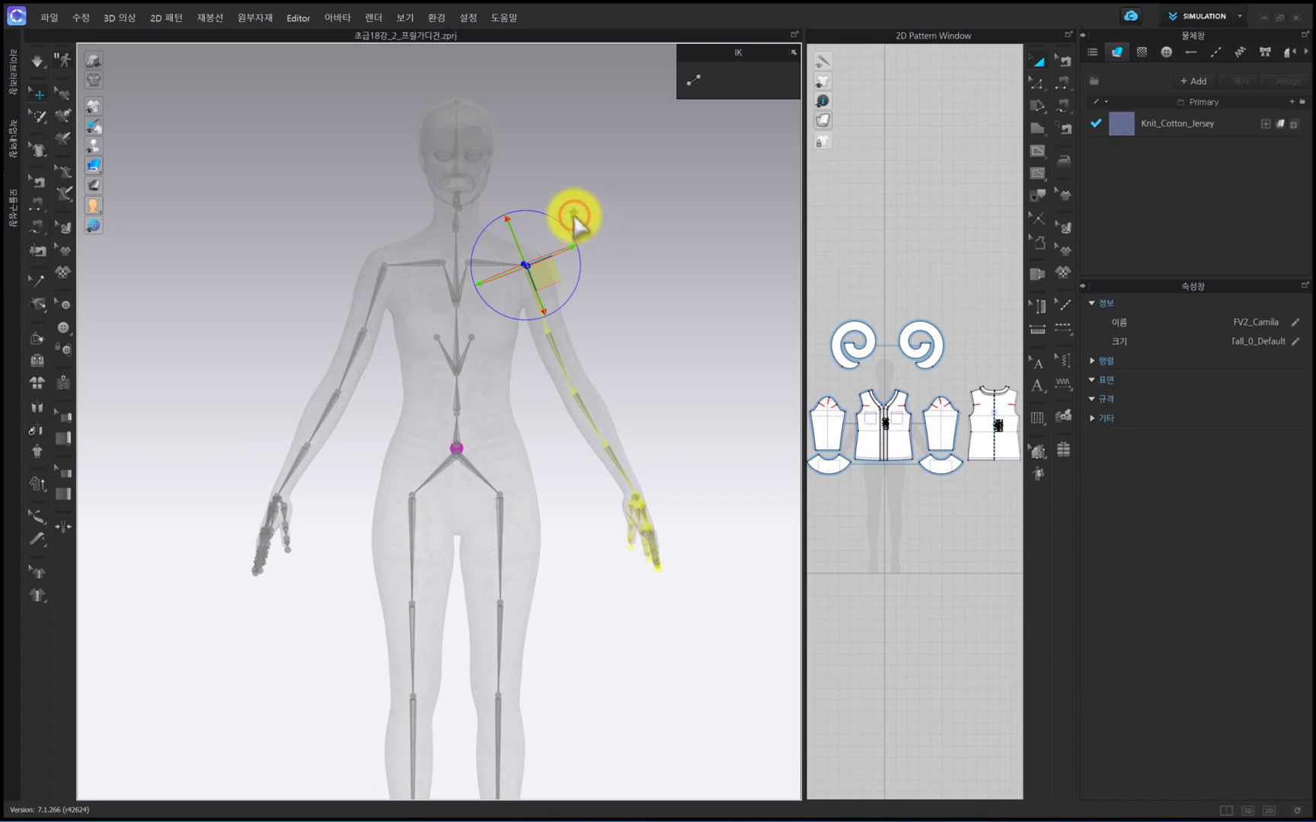
{"action": "left_click", "coordinate": [575, 217]}
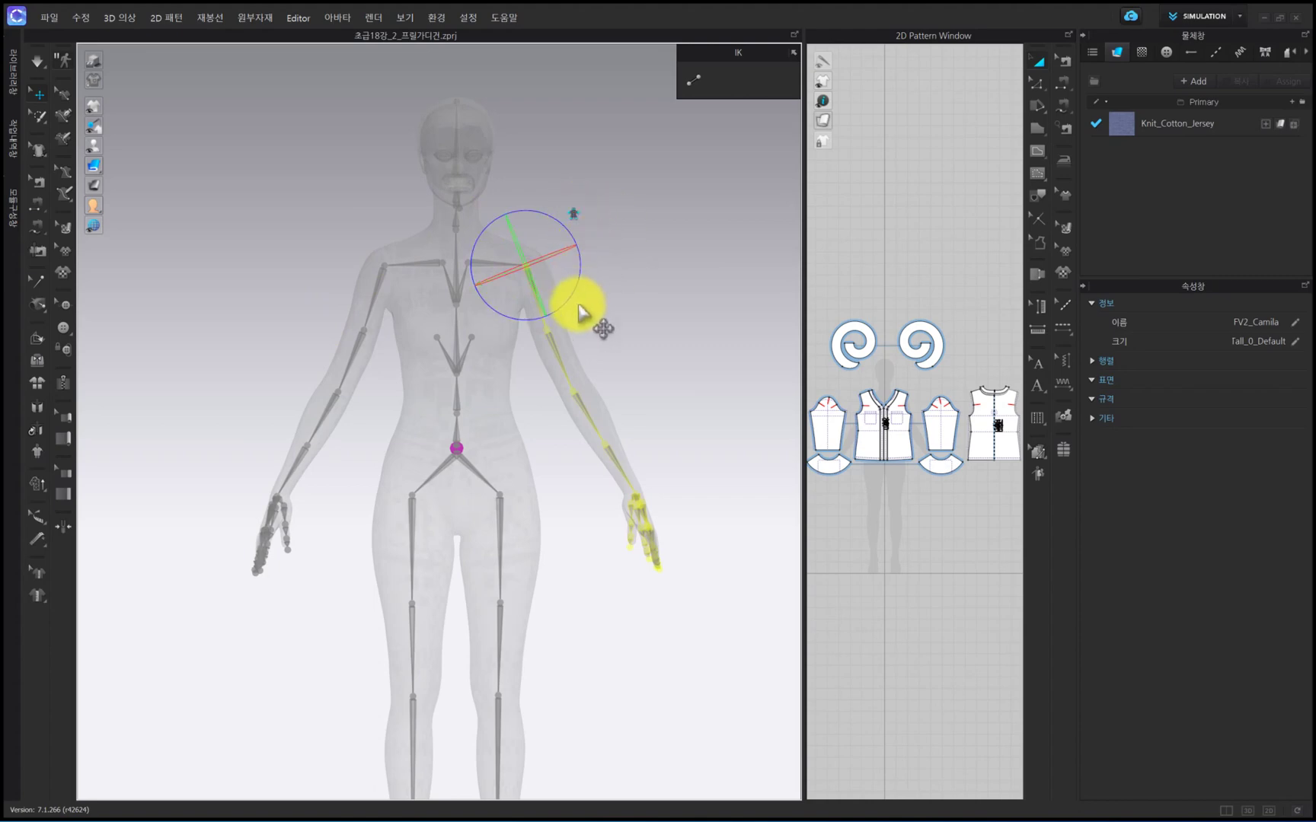
{"action": "mouse_move", "coordinate": [578, 284]}
{"action": "left_mouse_down"}
{"action": "mouse_move", "coordinate": [620, 244]}
{"action": "mouse_move", "coordinate": [585, 297]}
{"action": "mouse_move", "coordinate": [601, 289]}
{"action": "left_mouse_up"}
{"action": "left_click_drag", "start_coordinate": [602, 289], "coordinate": [596, 291]}
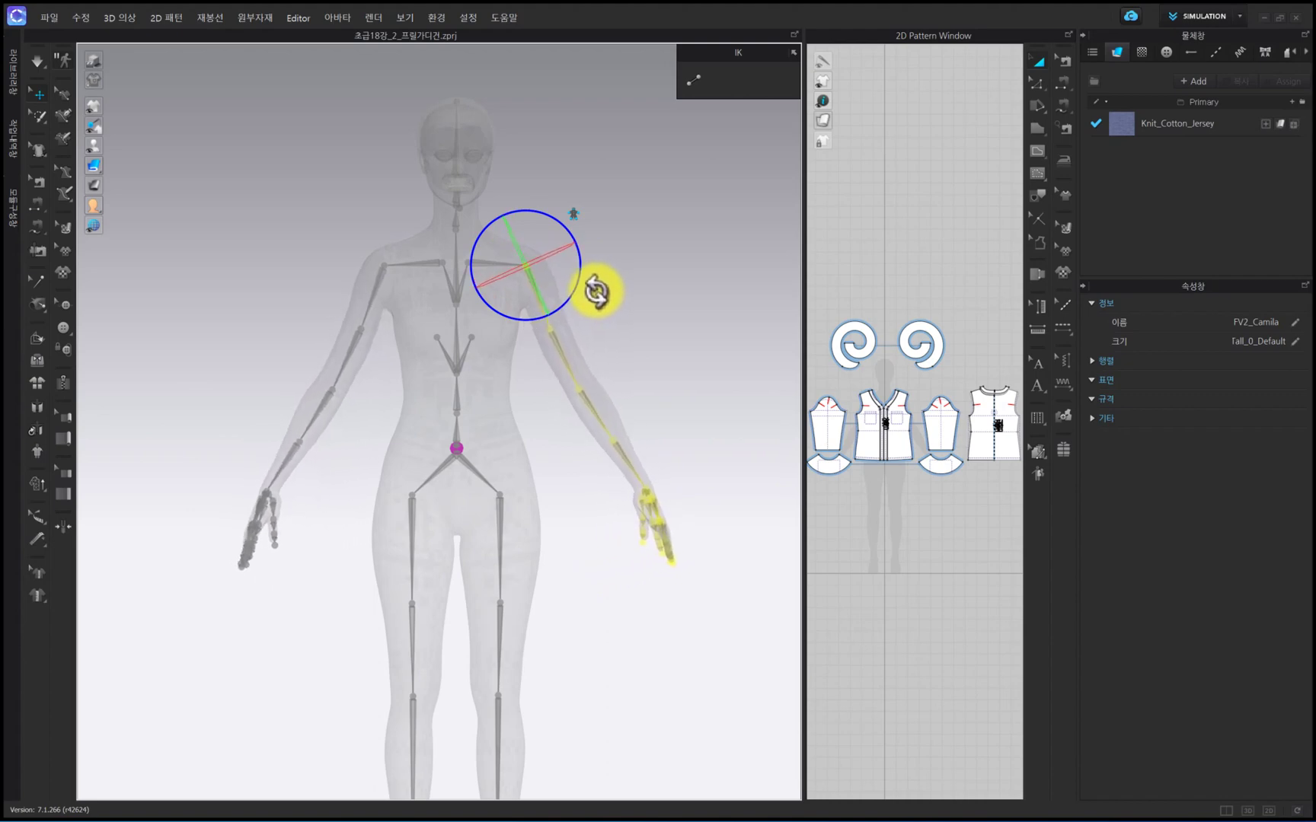
{"action": "right_click_drag", "start_coordinate": [496, 371], "coordinate": [464, 405]}
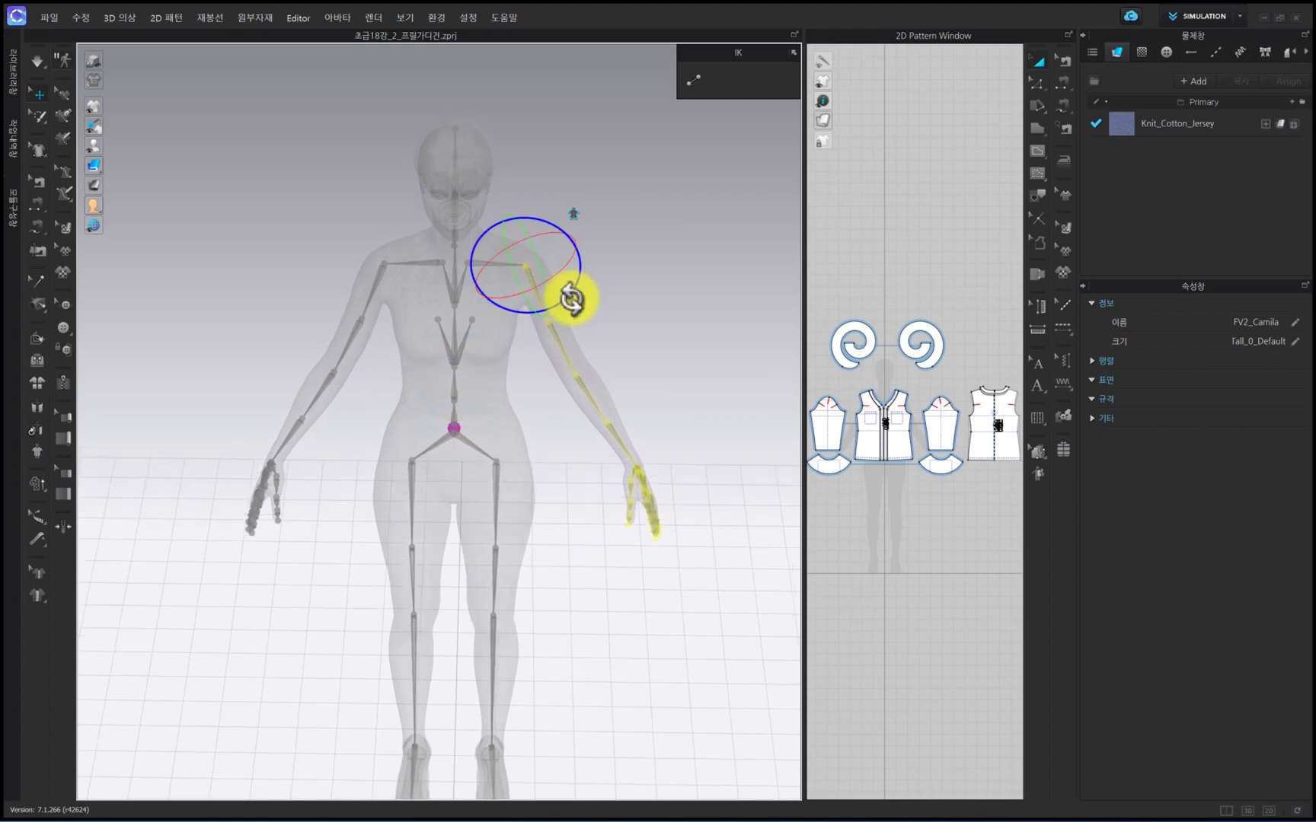
{"action": "left_click", "coordinate": [570, 222]}
{"action": "mouse_move", "coordinate": [570, 222]}
{"action": "left_mouse_down"}
{"action": "mouse_move", "coordinate": [585, 223]}
{"action": "mouse_move", "coordinate": [503, 245]}
{"action": "mouse_move", "coordinate": [493, 292]}
{"action": "left_mouse_up"}
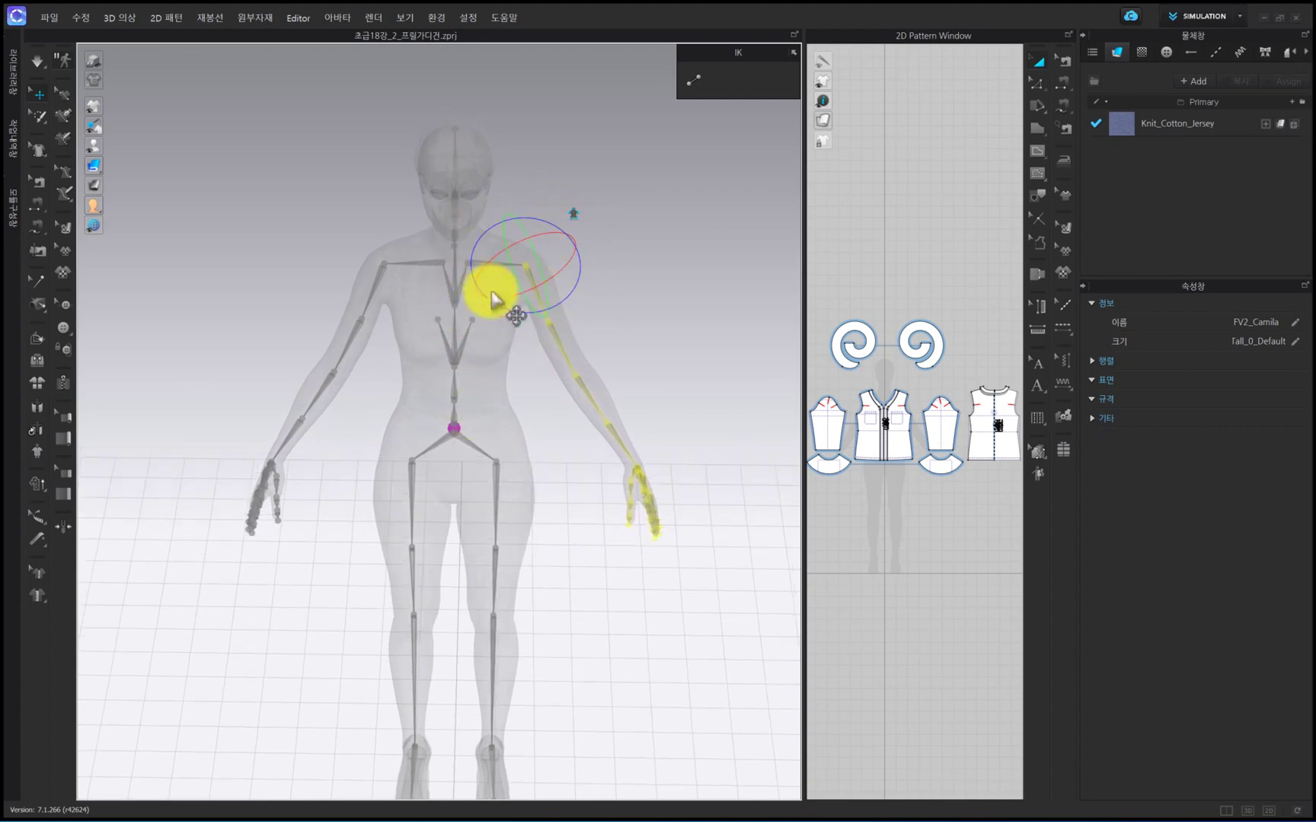
Step: Bend both forearms symmetrically at the elbow joints, bringing the hands in toward the hips
{"action": "left_click", "coordinate": [577, 385]}
{"action": "right_click_drag", "start_coordinate": [572, 376], "coordinate": [617, 411]}
{"action": "left_click", "coordinate": [629, 378]}
{"action": "left_click", "coordinate": [565, 380]}
{"action": "left_click_drag", "start_coordinate": [602, 412], "coordinate": [575, 433]}
{"action": "key", "text": "2"}
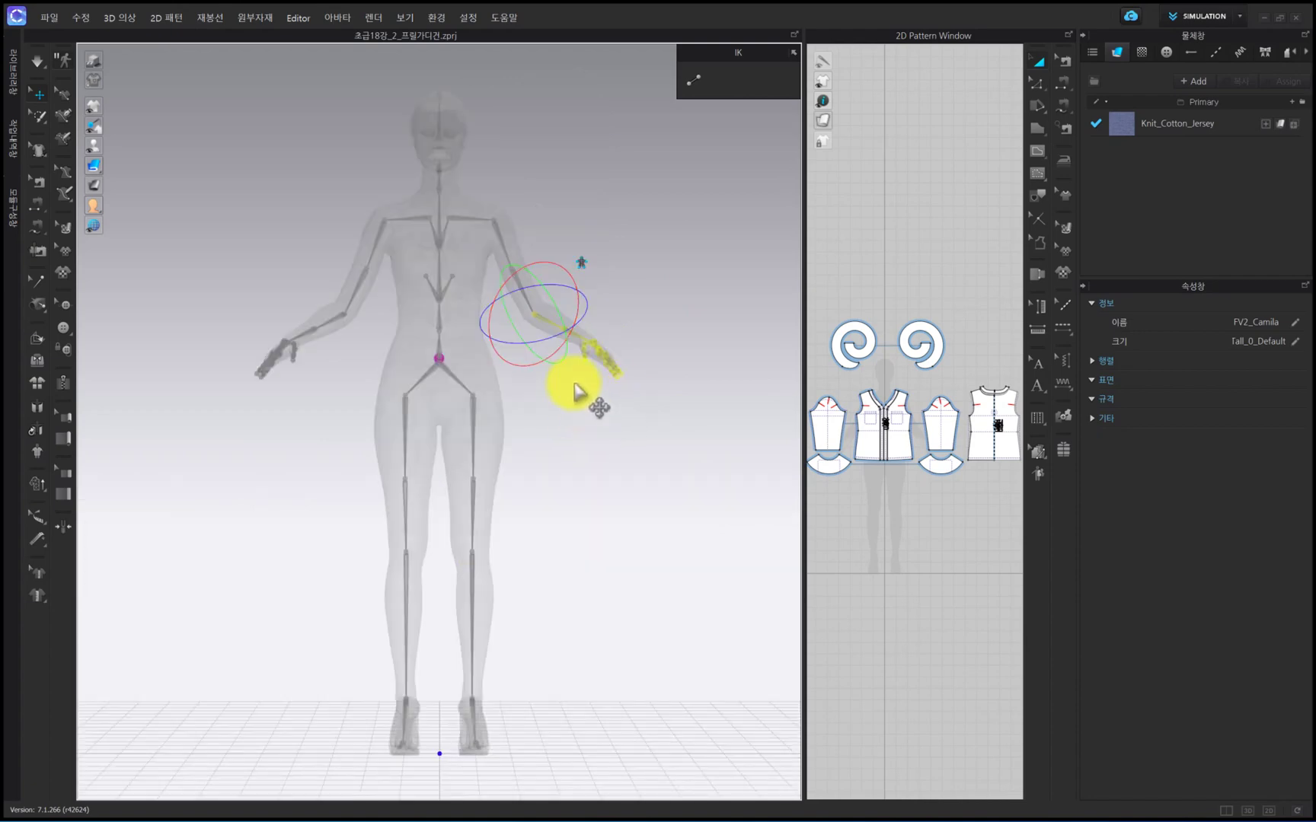
{"action": "right_click_drag", "start_coordinate": [596, 332], "coordinate": [602, 367]}
{"action": "left_click_drag", "start_coordinate": [591, 329], "coordinate": [575, 367]}
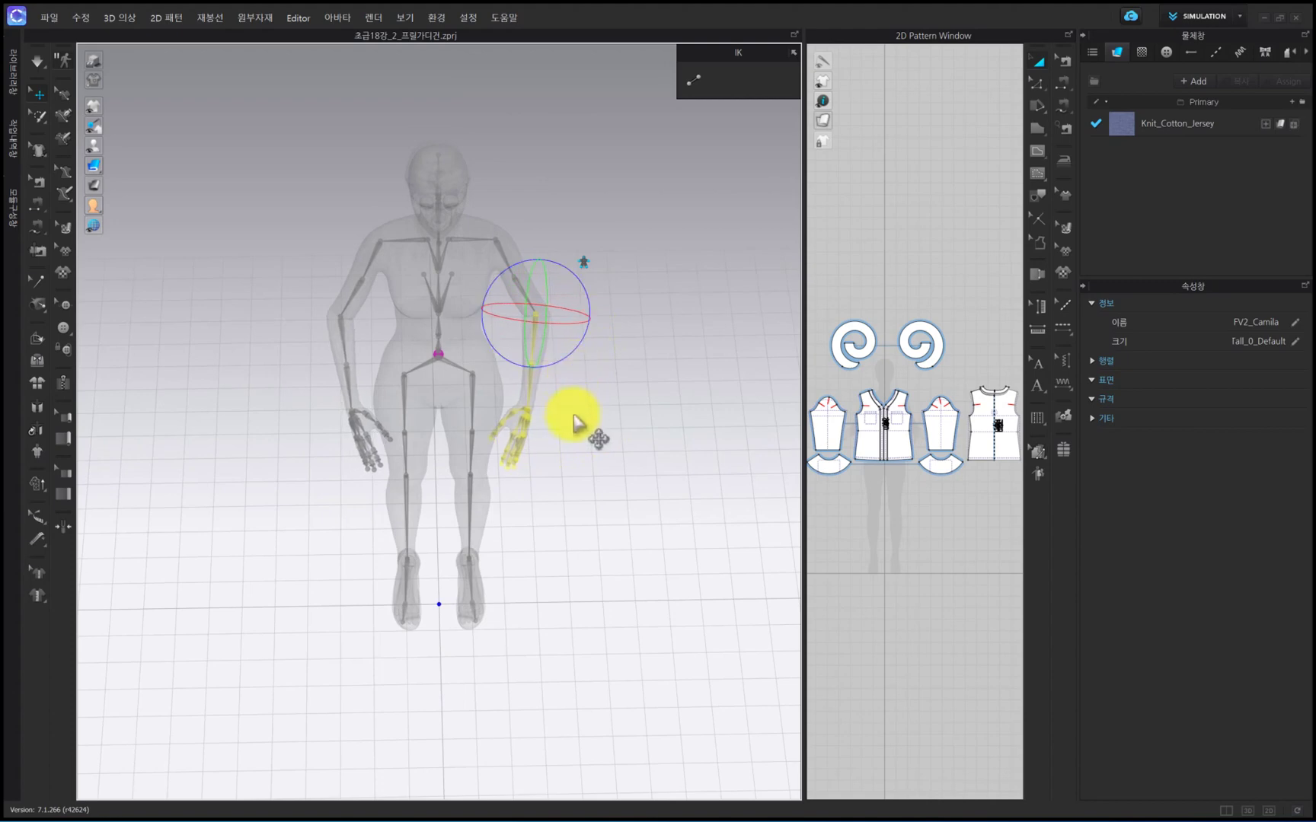
Step: Rotate both hands at the wrist joints to rest on the hips, then return to the front view
{"action": "left_click", "coordinate": [530, 410]}
{"action": "right_click_drag", "start_coordinate": [573, 391], "coordinate": [593, 426]}
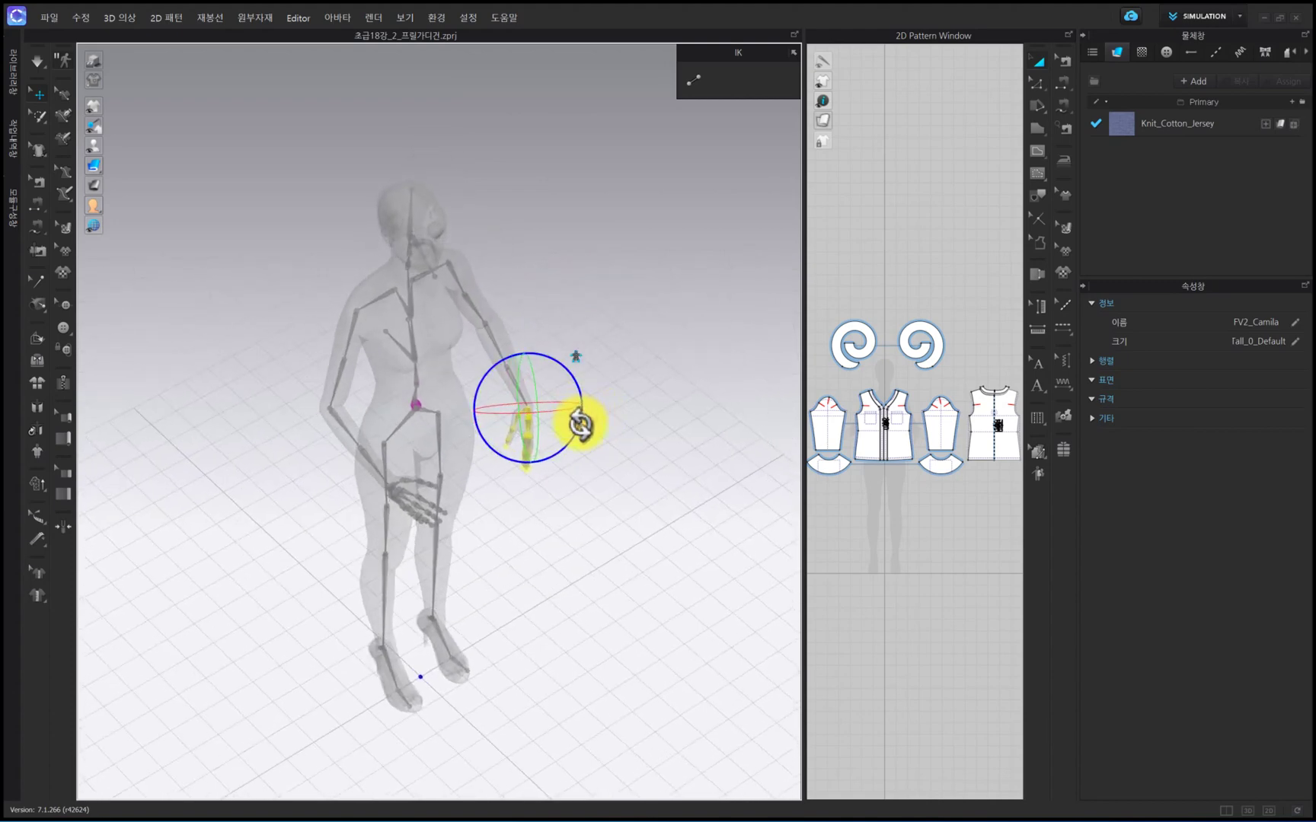
{"action": "key", "text": "2"}
{"action": "scroll", "coordinate": [480, 344], "scroll_direction": "up", "scroll_amount": 2}
Step: Turn off symmetric posing at the left shoulder joint and raise only the left arm
{"action": "left_click", "coordinate": [479, 302]}
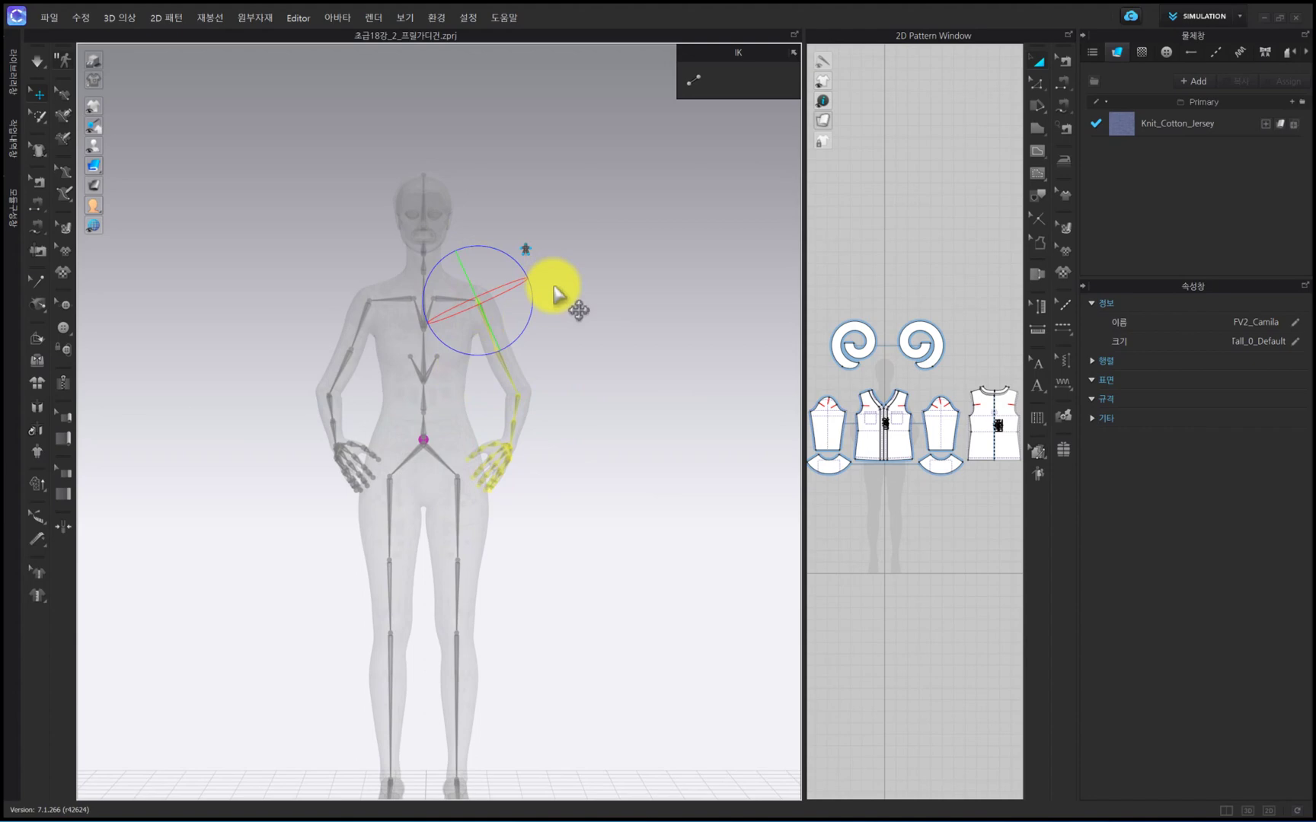
{"action": "left_click", "coordinate": [526, 247]}
{"action": "left_click_drag", "start_coordinate": [531, 311], "coordinate": [552, 236]}
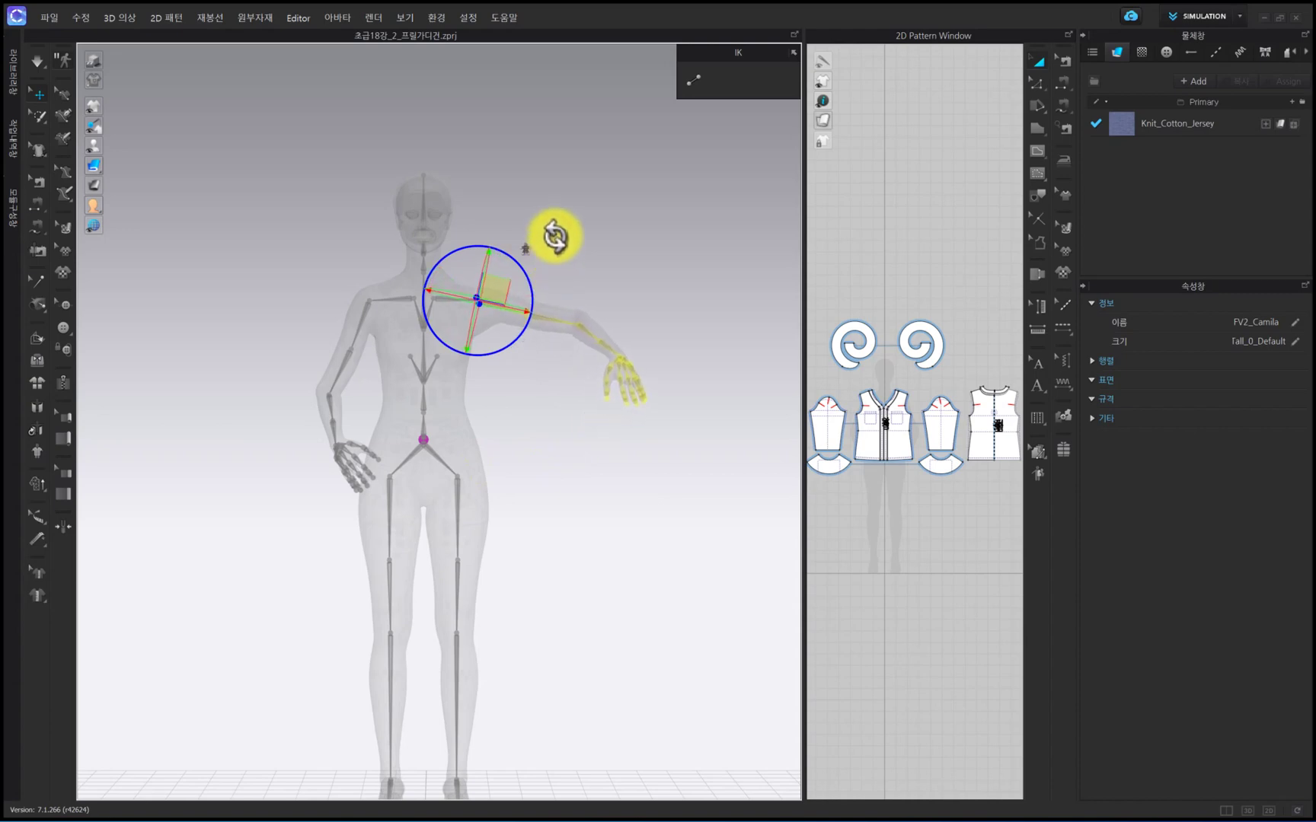
{"action": "left_click", "coordinate": [606, 274]}
Step: Try rotating both arms slightly with symmetric posing on again, then undo the last shoulder rotations back to the hands-on-hips pose
{"action": "left_click", "coordinate": [479, 297]}
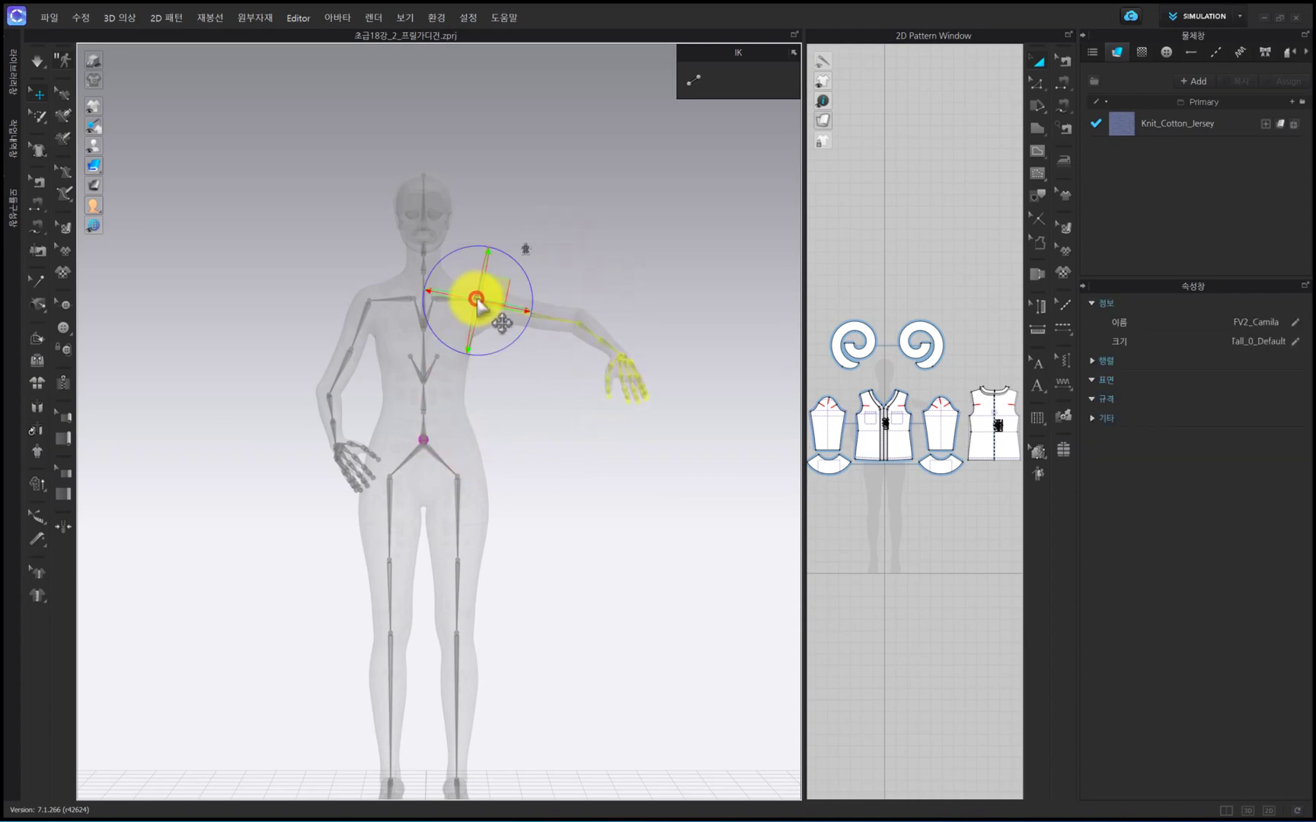
{"action": "left_click", "coordinate": [526, 248]}
{"action": "mouse_move", "coordinate": [522, 271]}
{"action": "left_mouse_down"}
{"action": "mouse_move", "coordinate": [532, 229]}
{"action": "mouse_move", "coordinate": [519, 225]}
{"action": "mouse_move", "coordinate": [525, 267]}
{"action": "left_mouse_up"}
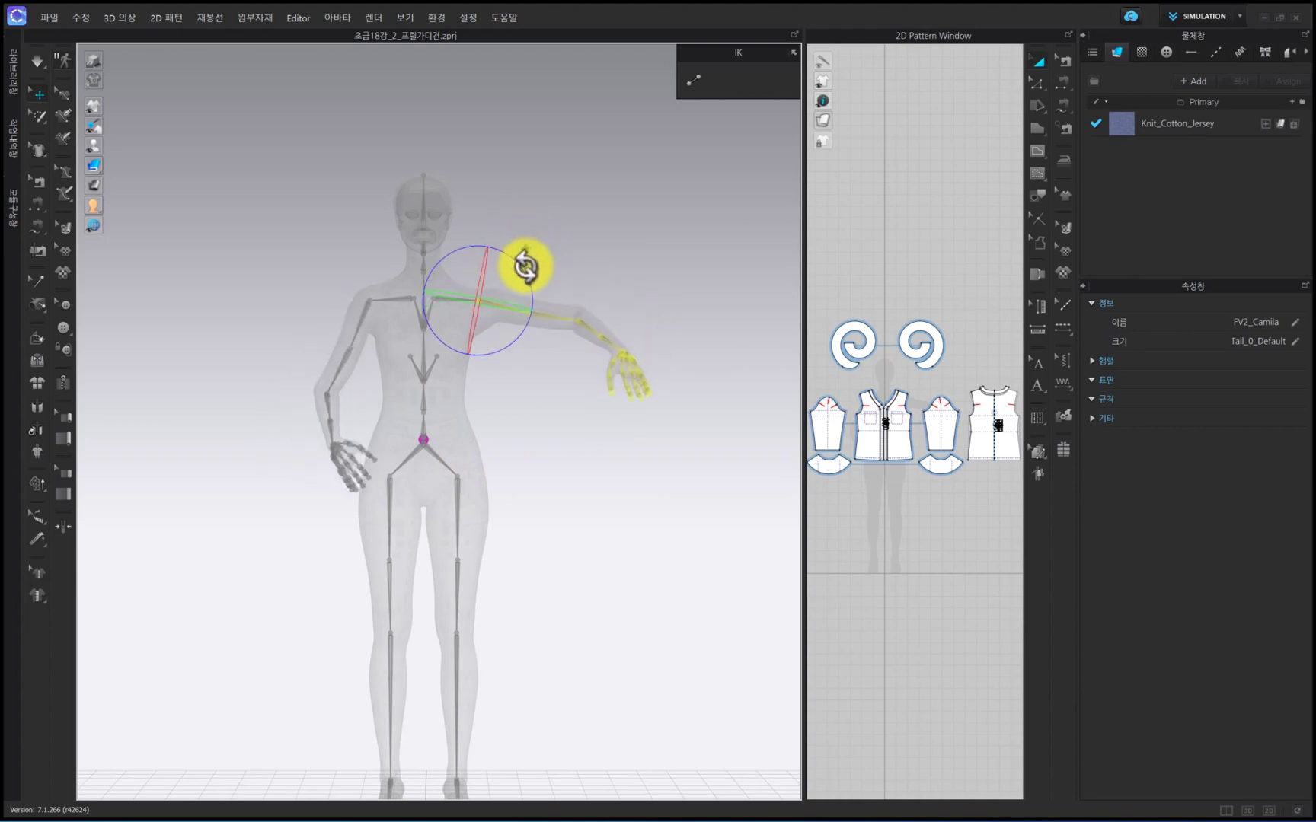
{"action": "left_click", "coordinate": [599, 277]}
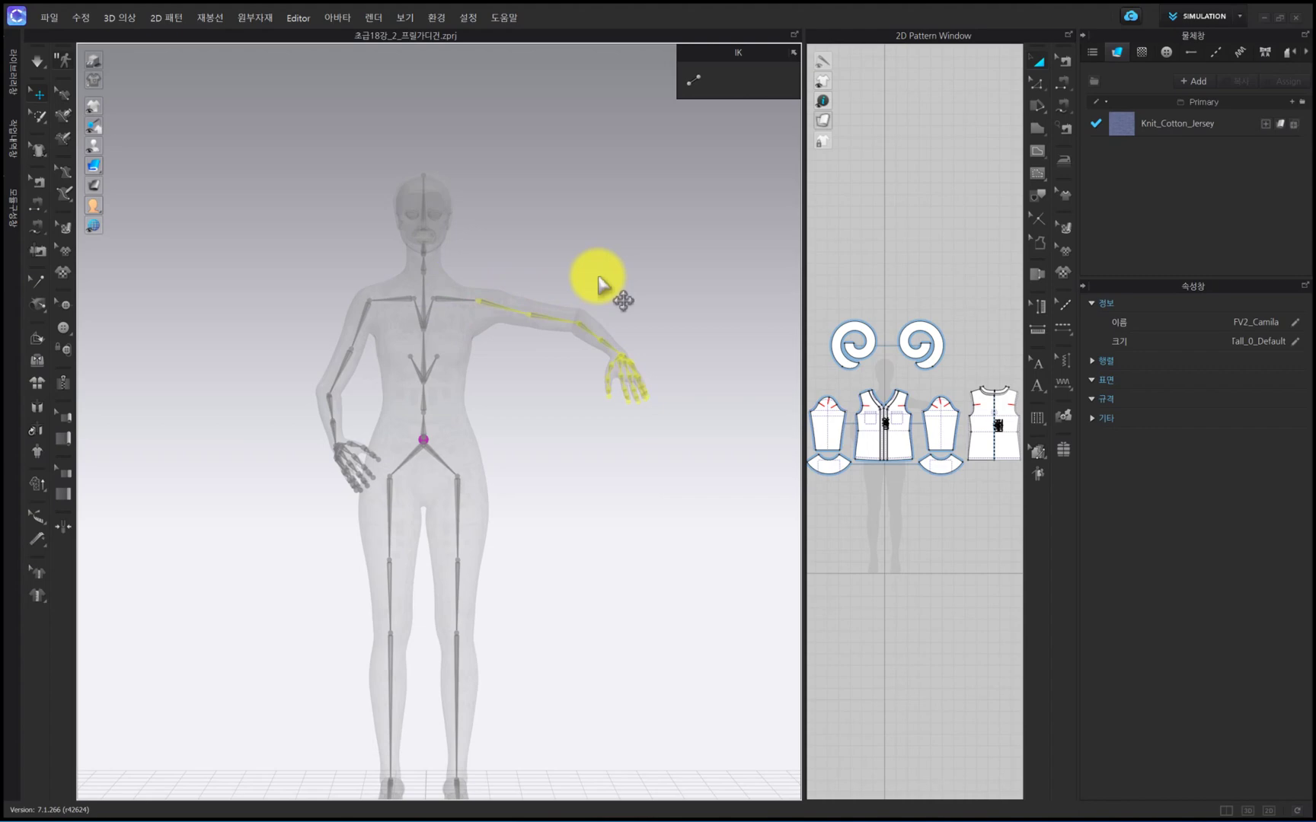
{"action": "key", "text": "ctrl+y"}
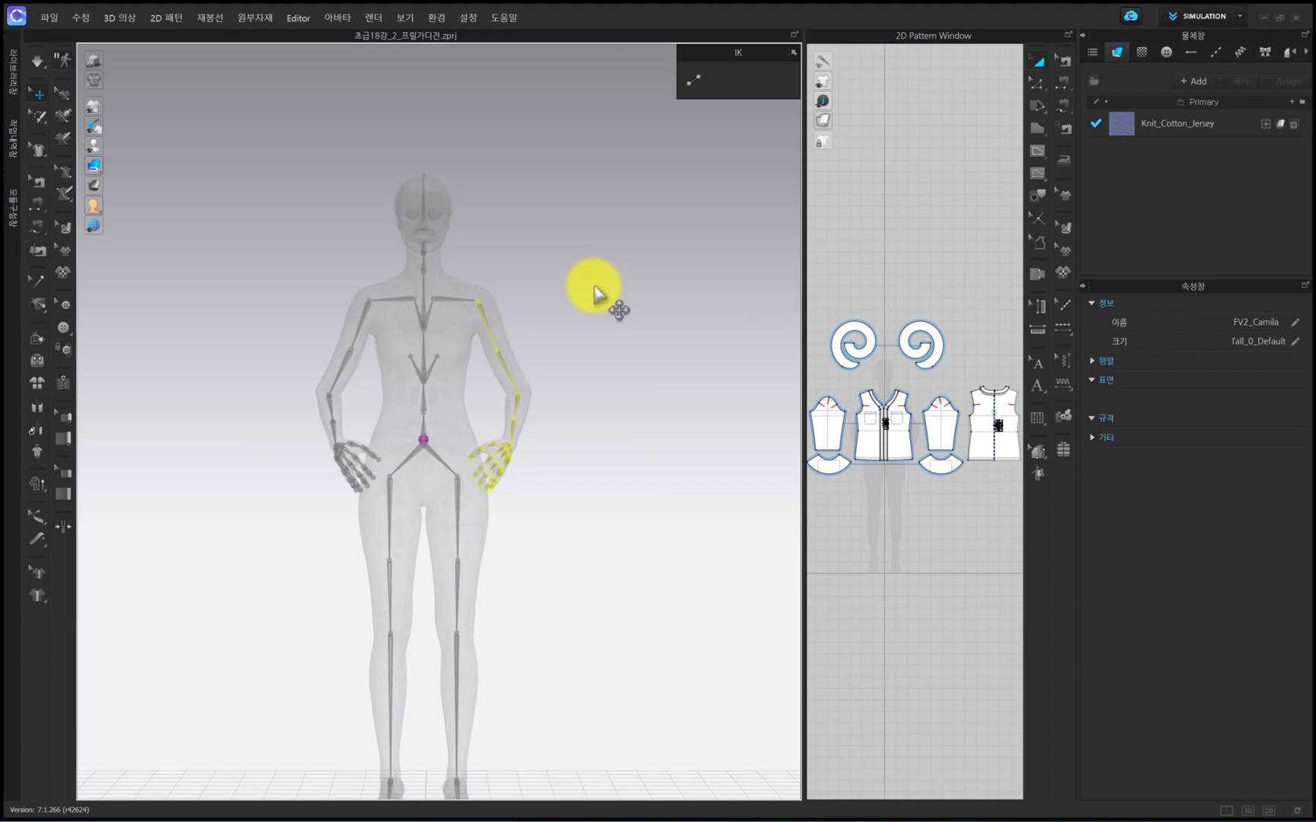
Step: Deselect the joint, turn off the X-Ray joint display, and show the cardigan again in the front view
{"action": "left_click", "coordinate": [606, 264]}
{"action": "key", "text": "2"}
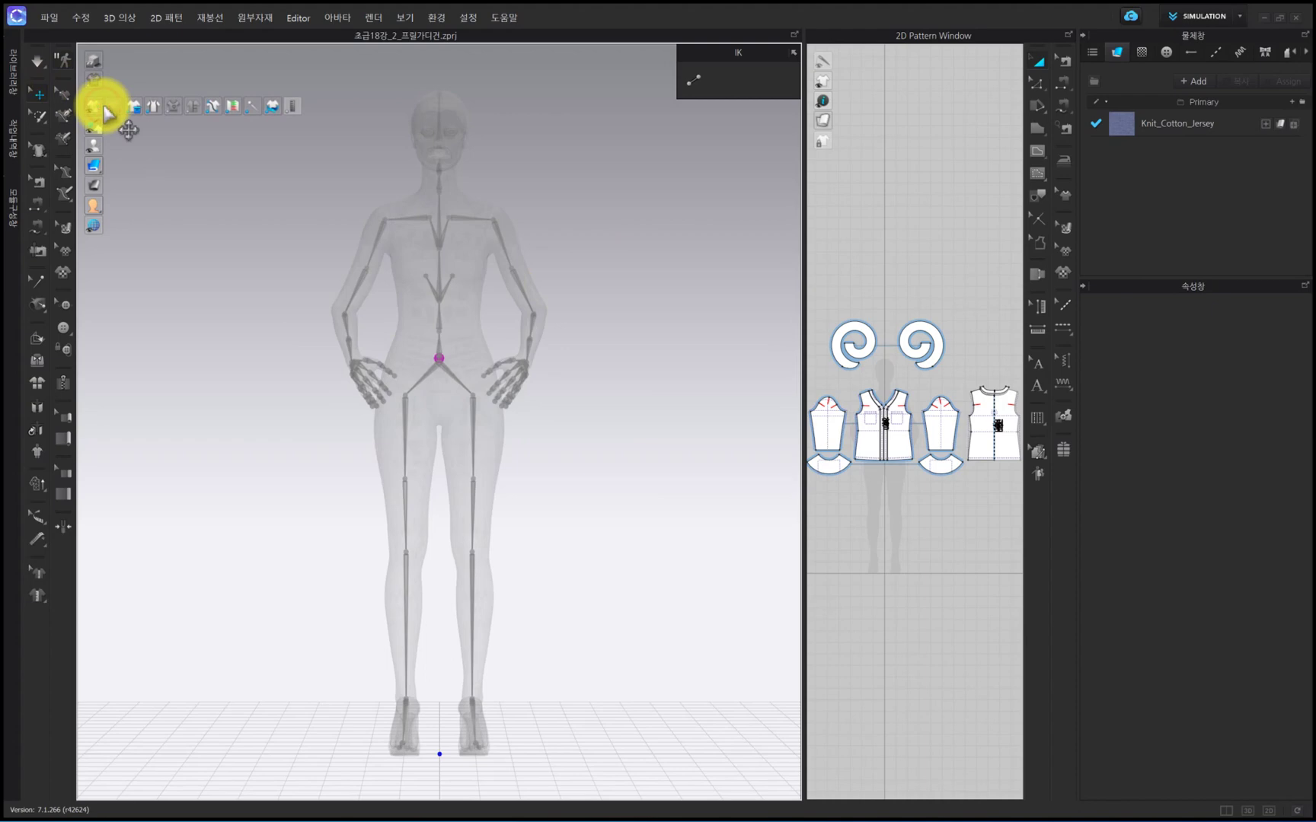
{"action": "mouse_move", "coordinate": [101, 147]}
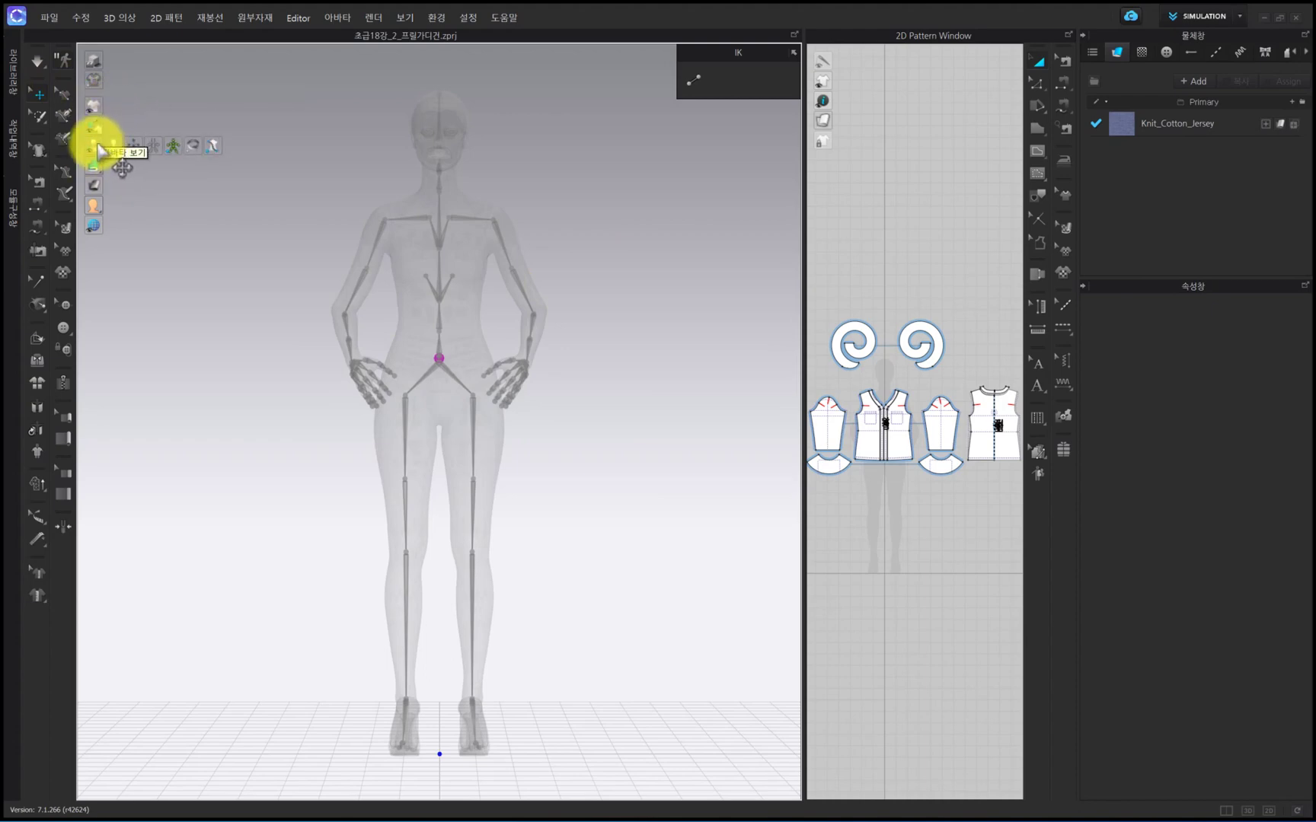
{"action": "left_click", "coordinate": [171, 145]}
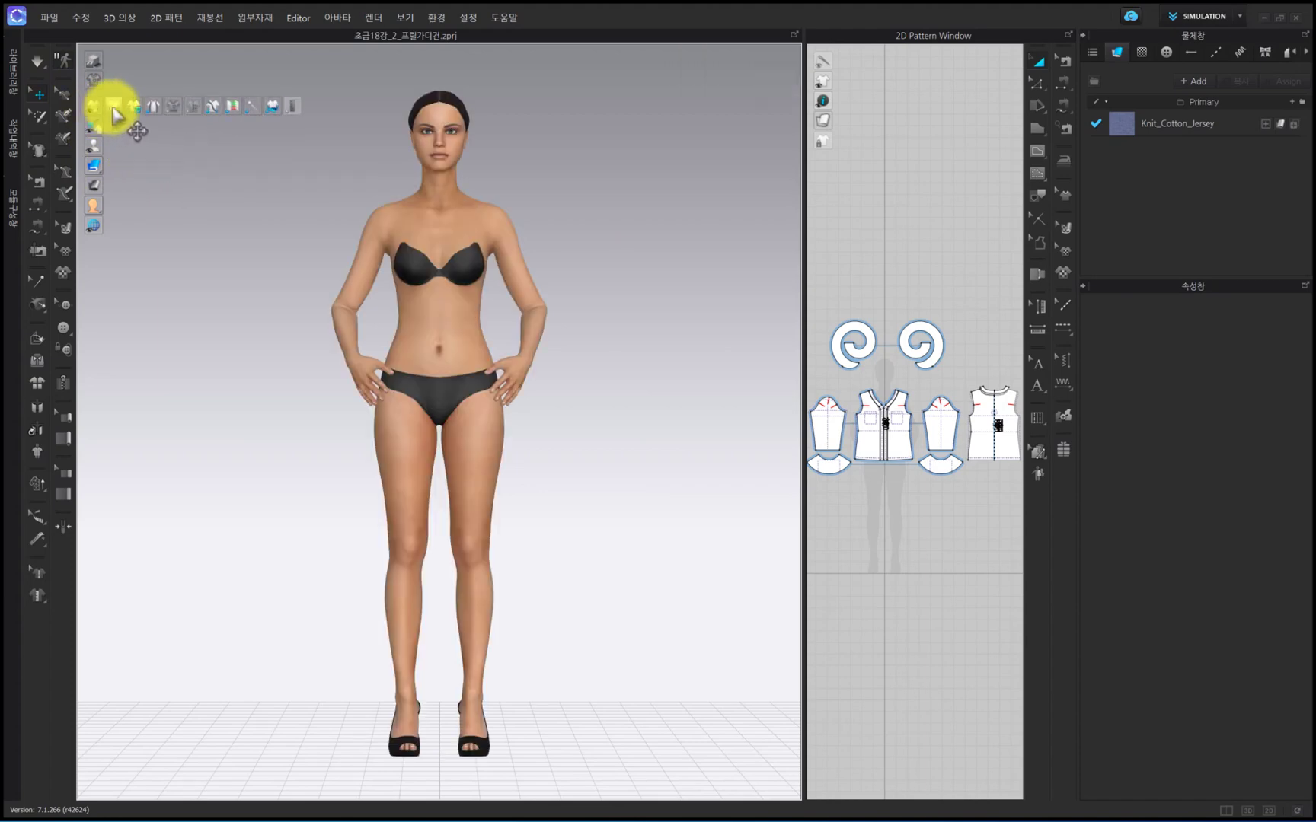
{"action": "left_click", "coordinate": [111, 110]}
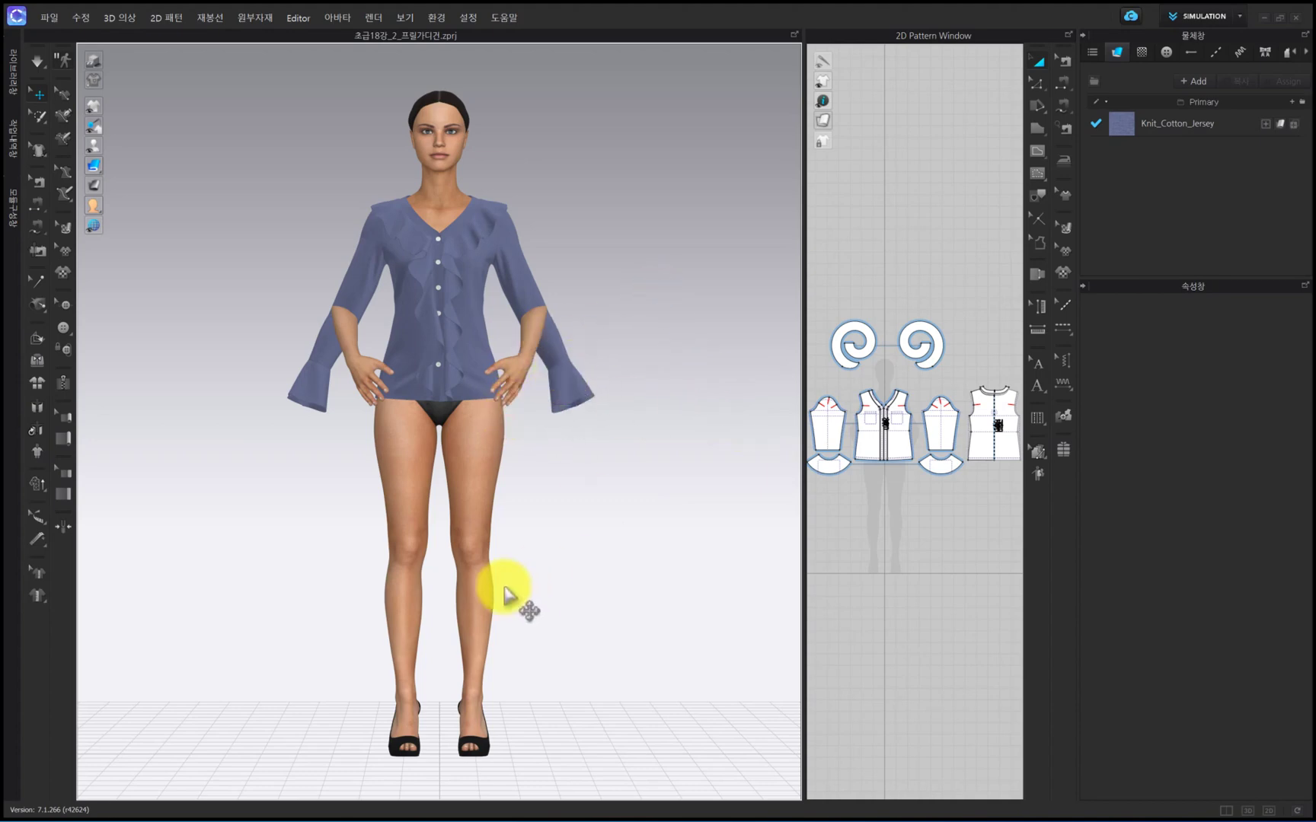
Step: Start the simulation to drape the cardigan on the hands-on-hips pose and inspect it from the side
{"action": "key", "text": "space"}
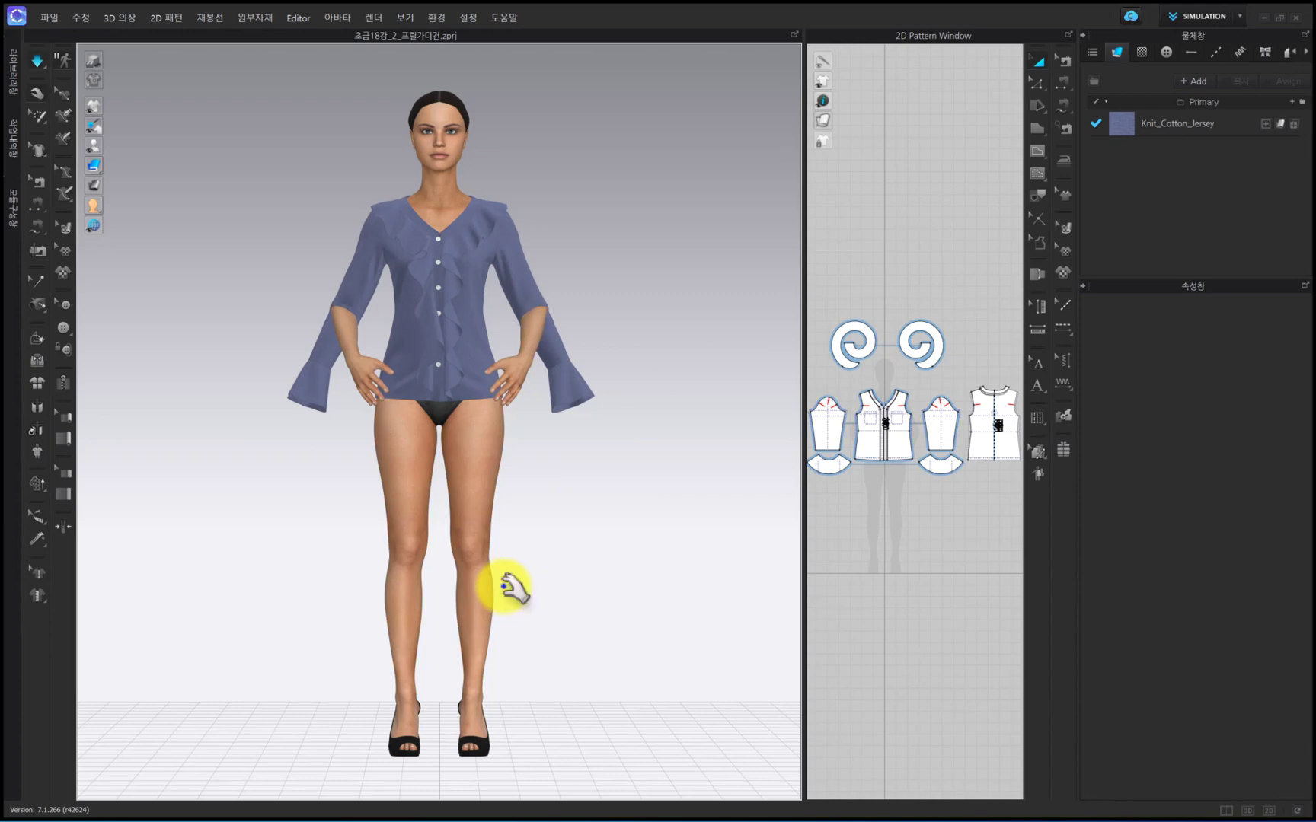
{"action": "right_click_drag", "start_coordinate": [548, 434], "coordinate": [470, 426]}
{"action": "right_click_drag", "start_coordinate": [560, 449], "coordinate": [373, 429]}
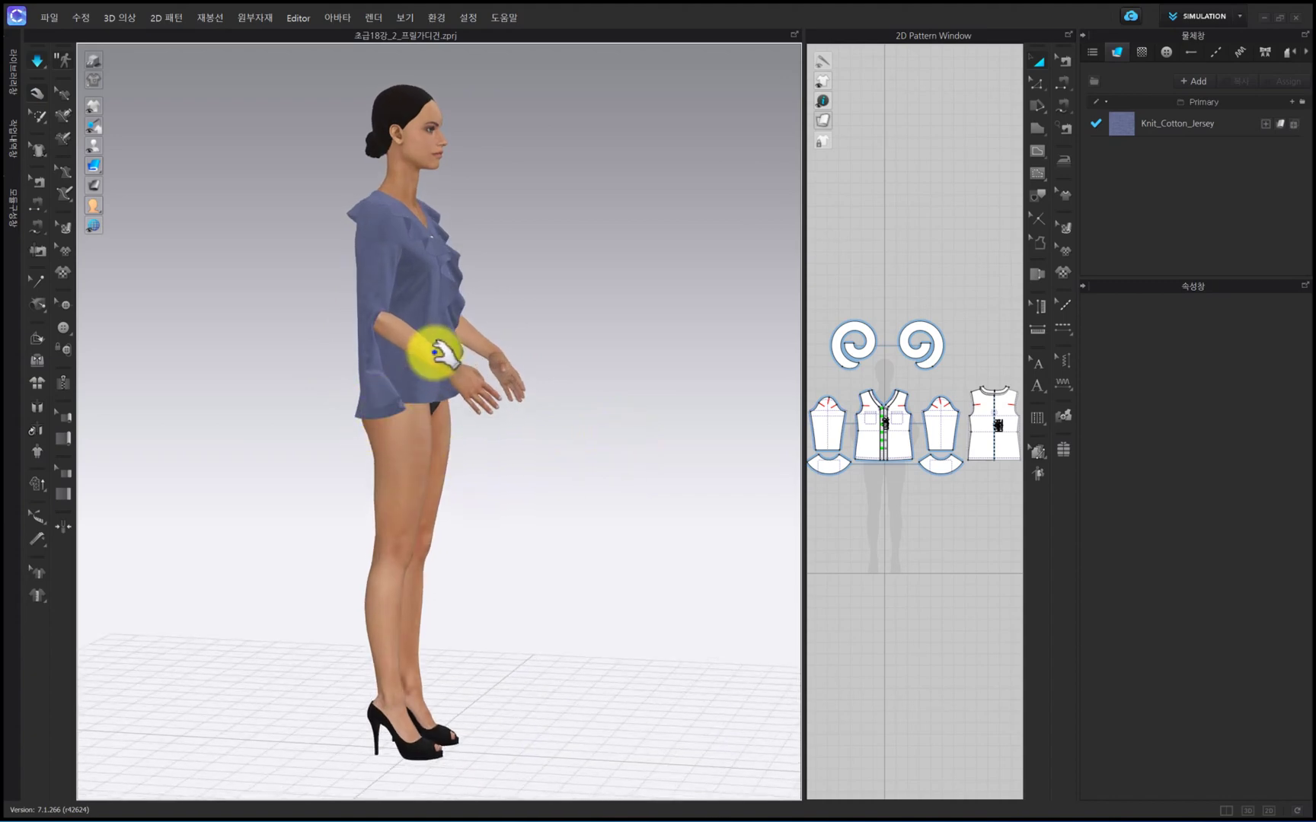
Step: Stop the cardigan simulation and return to the front view of the hands-on-hips pose
{"action": "right_click_drag", "start_coordinate": [546, 359], "coordinate": [438, 391]}
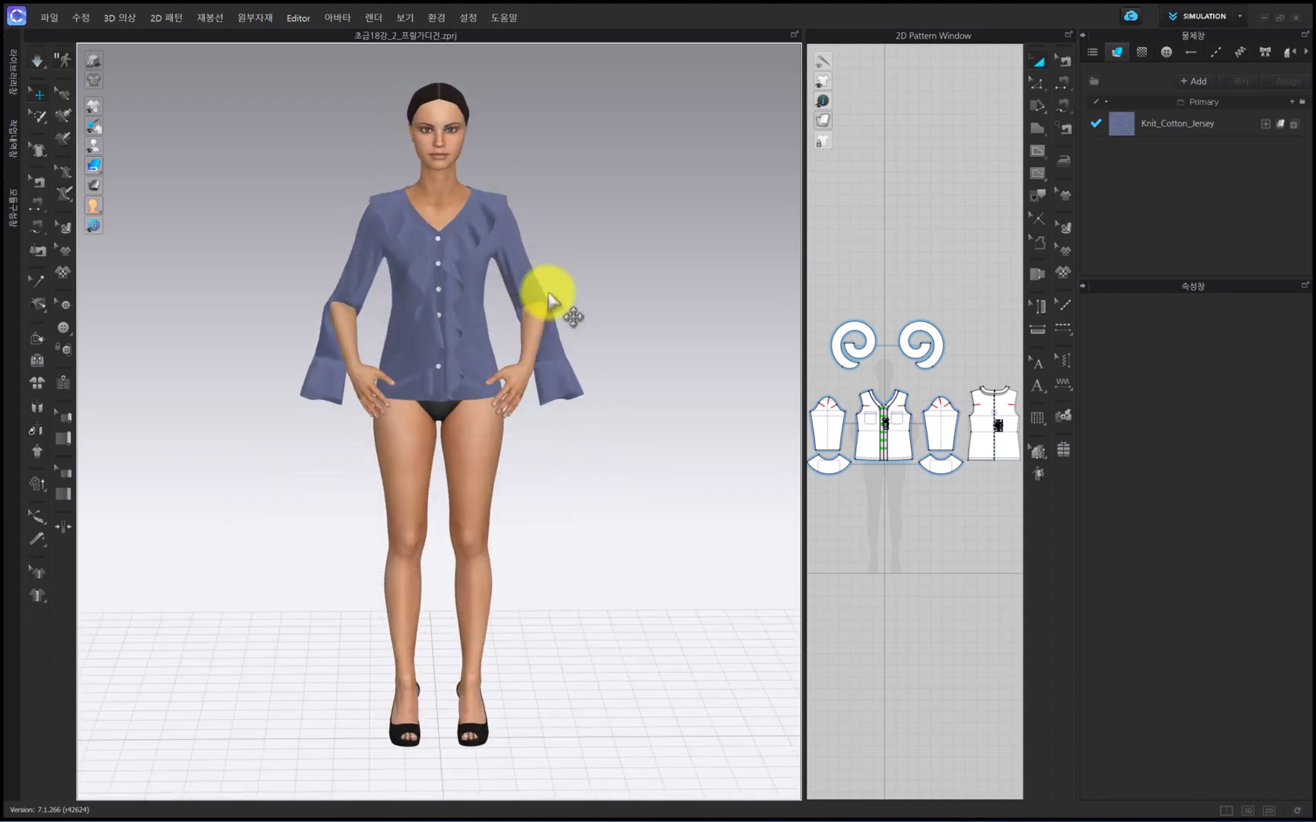
{"action": "key", "text": "space"}
{"action": "key", "text": "2"}
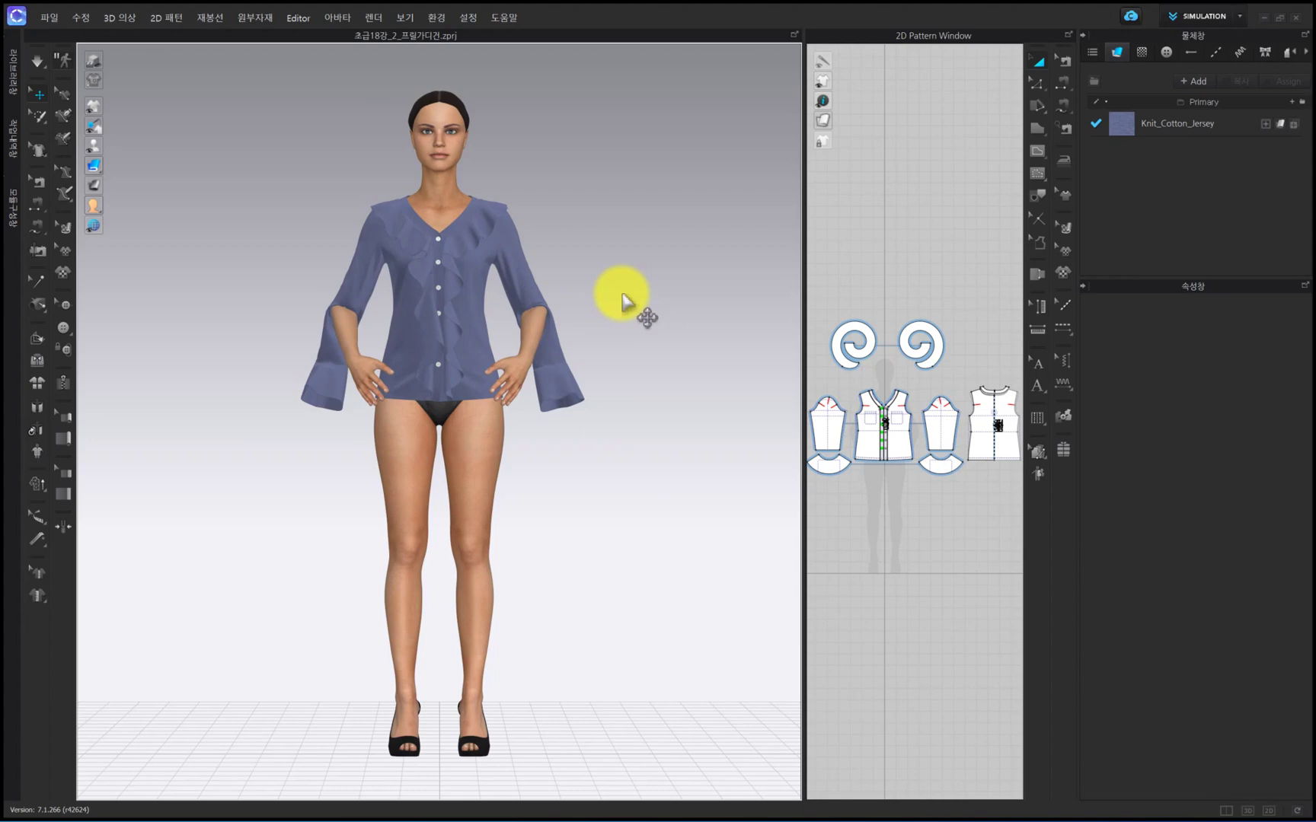
Step: Save the avatar's hands-on-hips pose as a pose file named Pose01 in the 초급_20 folder
{"action": "left_click", "coordinate": [48, 18]}
{"action": "mouse_move", "coordinate": [114, 113]}
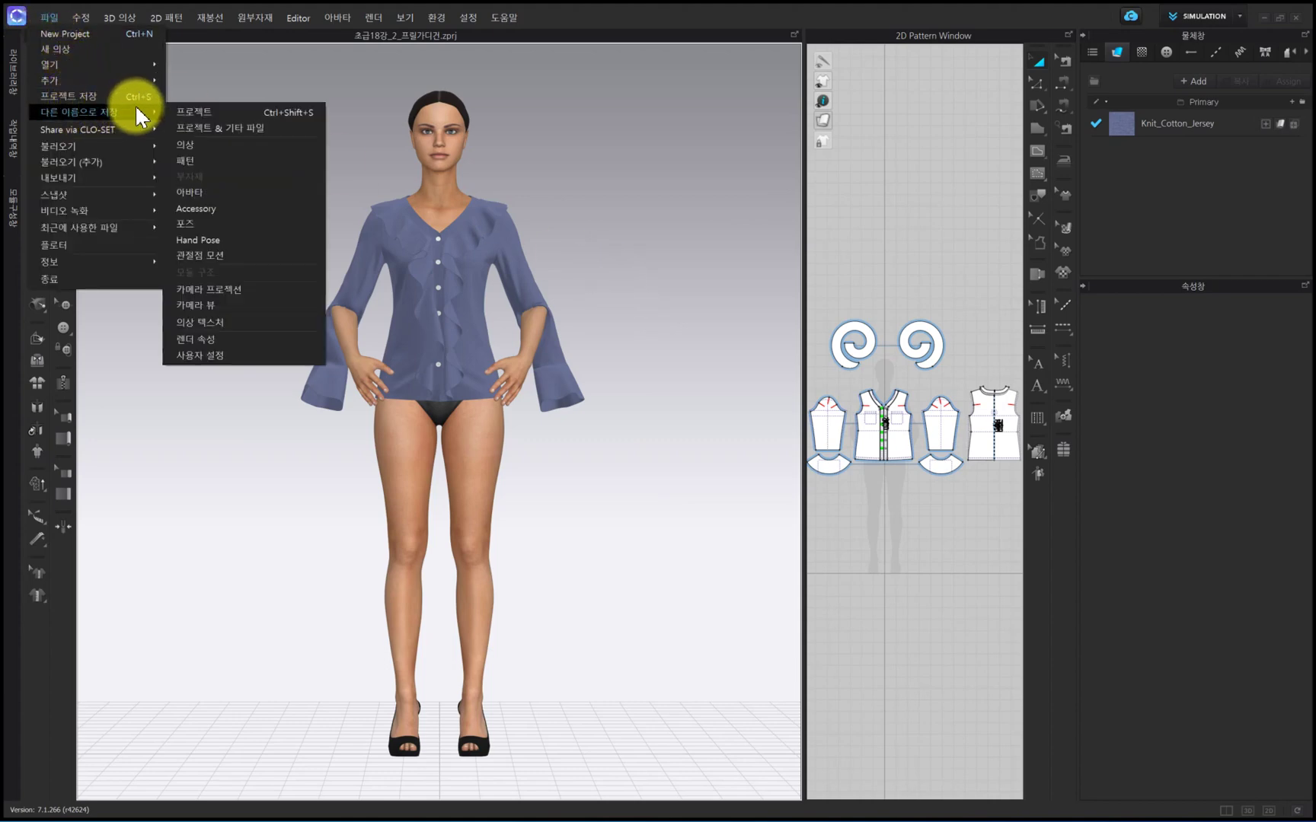
{"action": "left_click", "coordinate": [185, 225]}
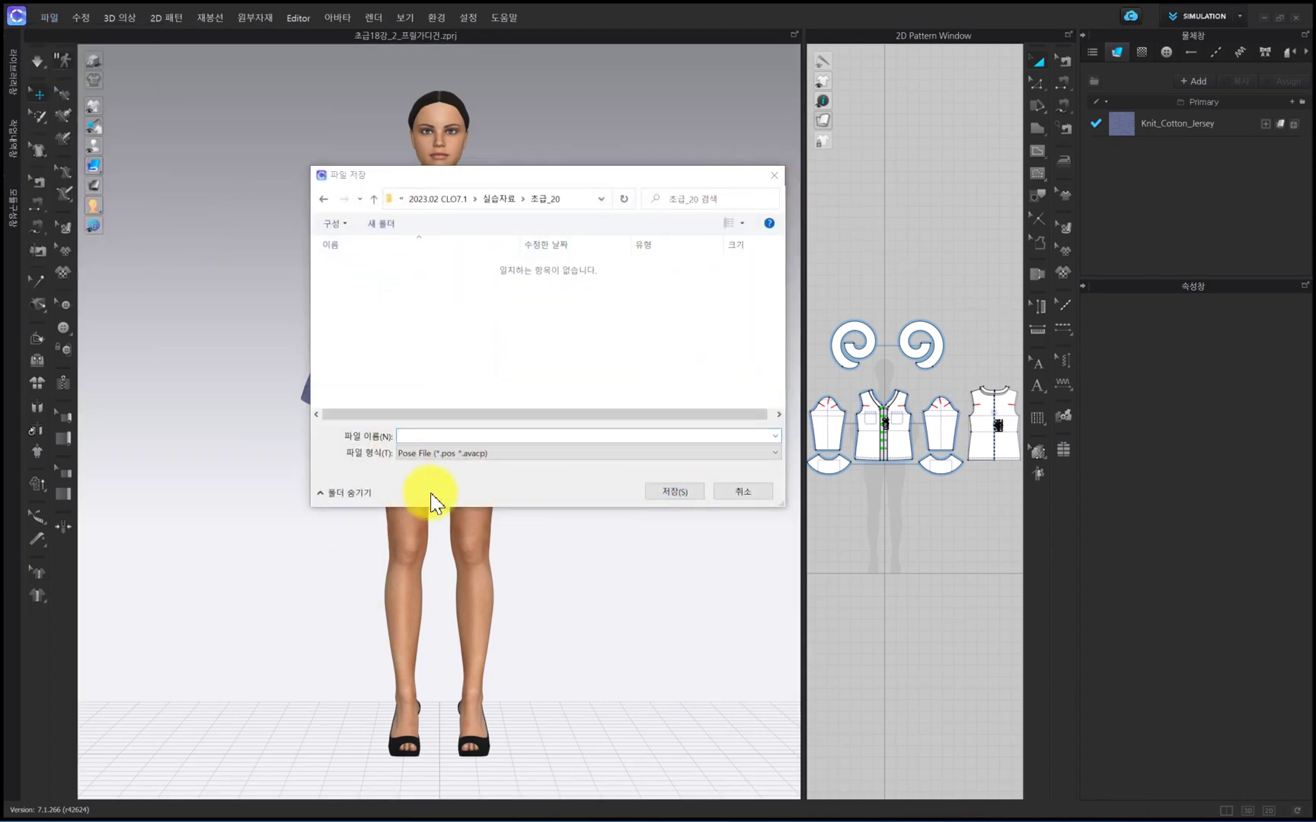
{"action": "left_click", "coordinate": [505, 438]}
{"action": "type", "text": "Pose01"}
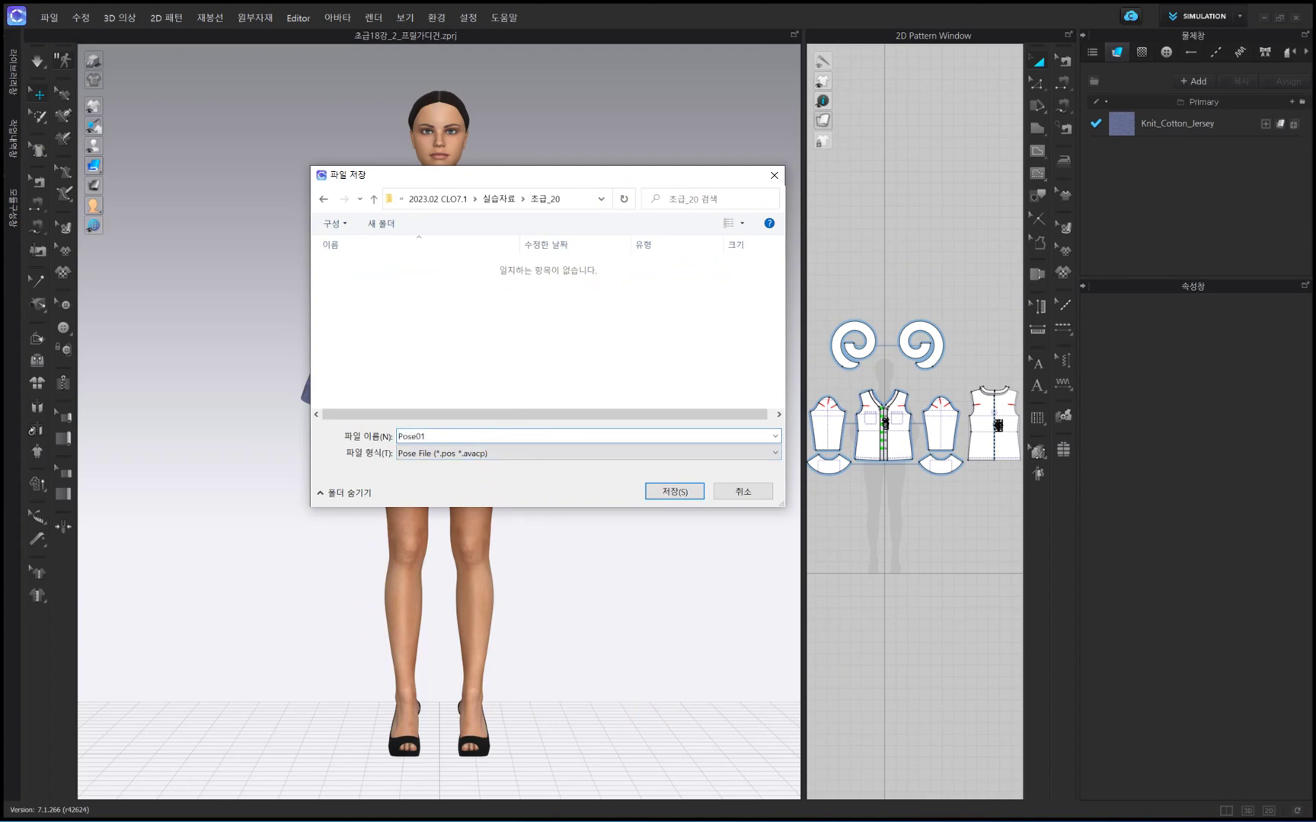
{"action": "key", "text": "Return"}
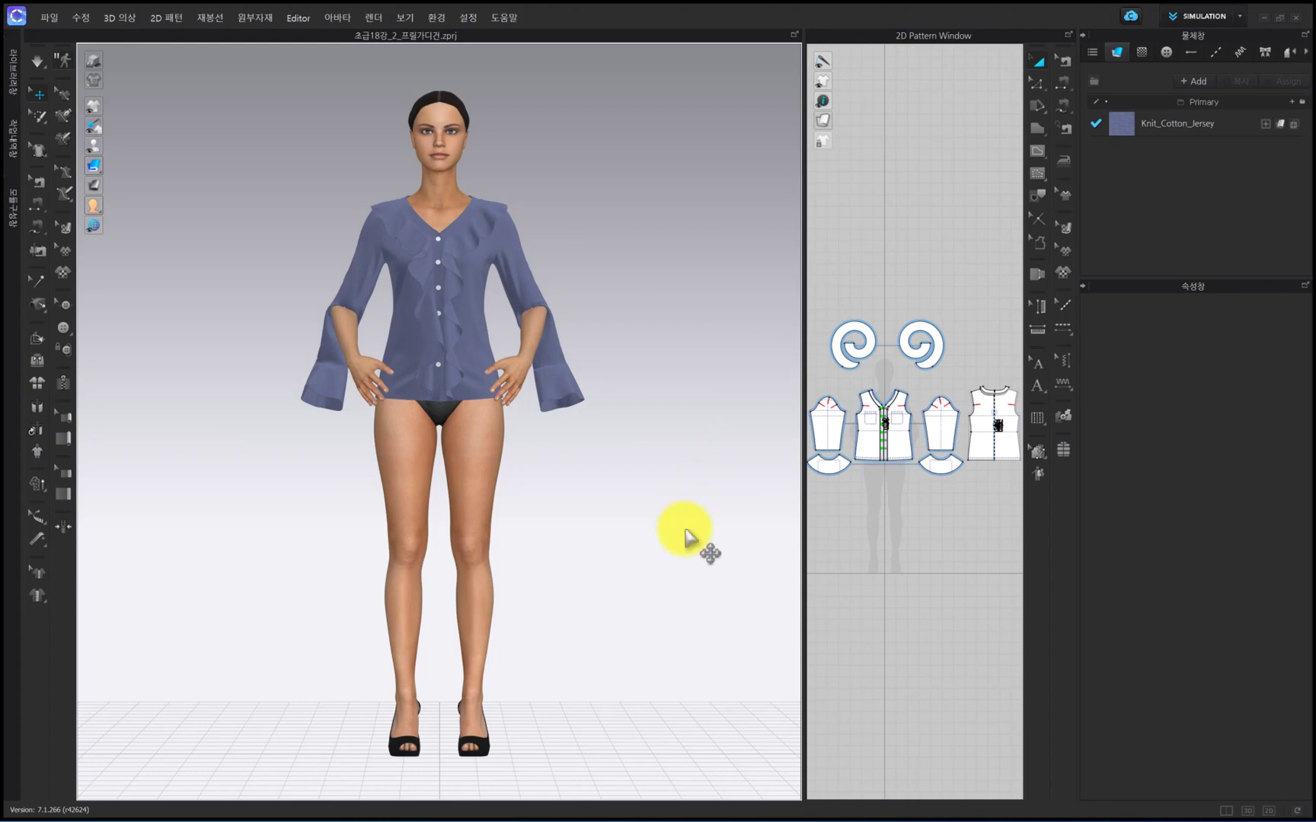
{"action": "left_click_drag", "start_coordinate": [550, 357], "coordinate": [564, 420]}
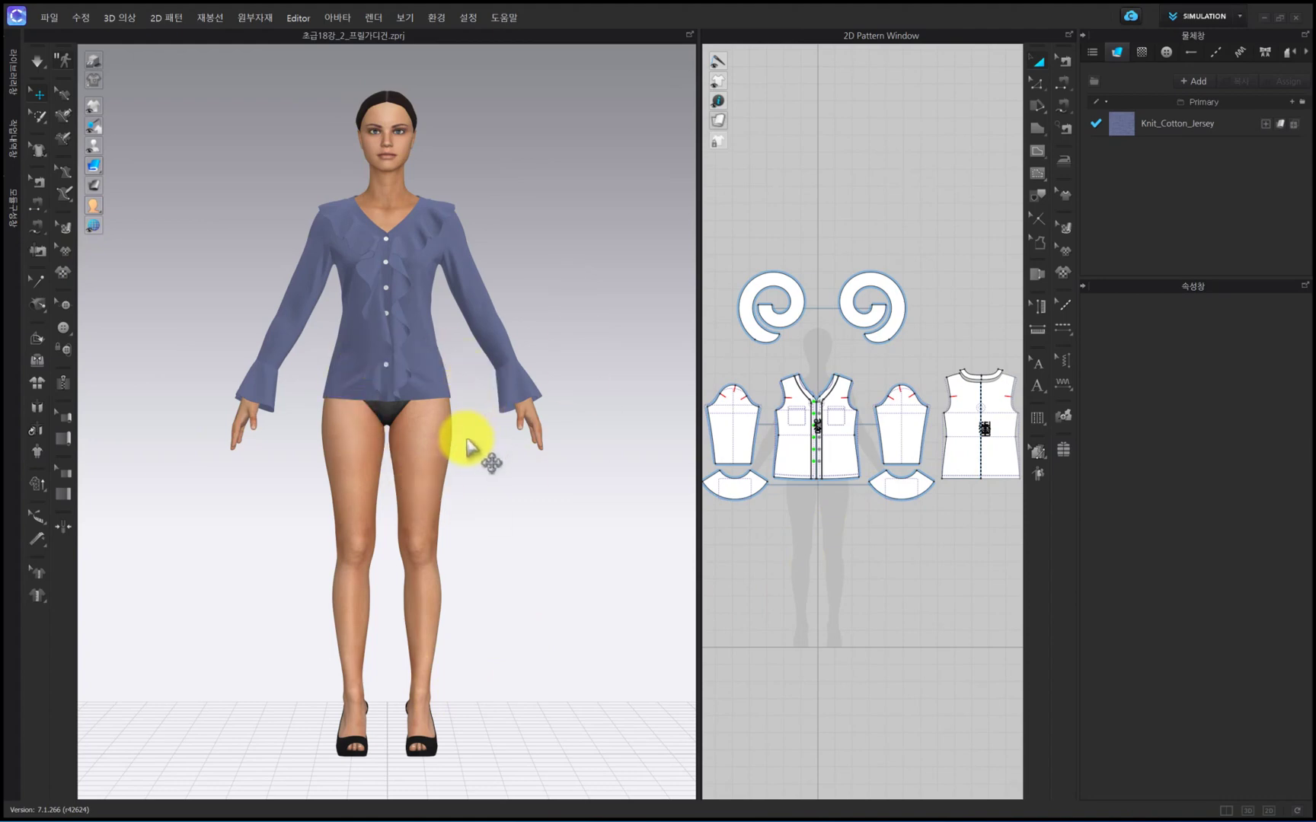
Step: Open the pose file Pose01.pos, changing only the pose and keeping the avatar size, and start the simulation to apply it
{"action": "left_click", "coordinate": [49, 18]}
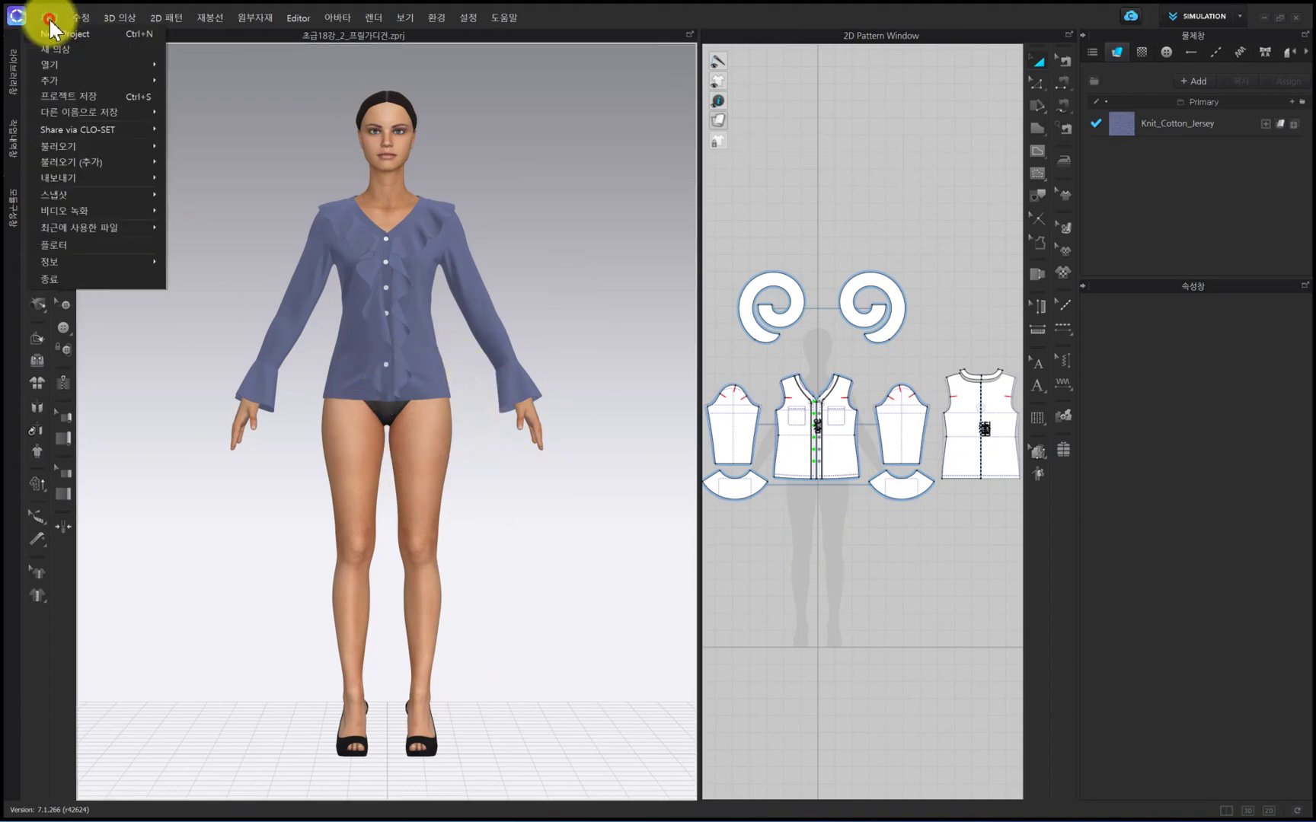
{"action": "mouse_move", "coordinate": [88, 65]}
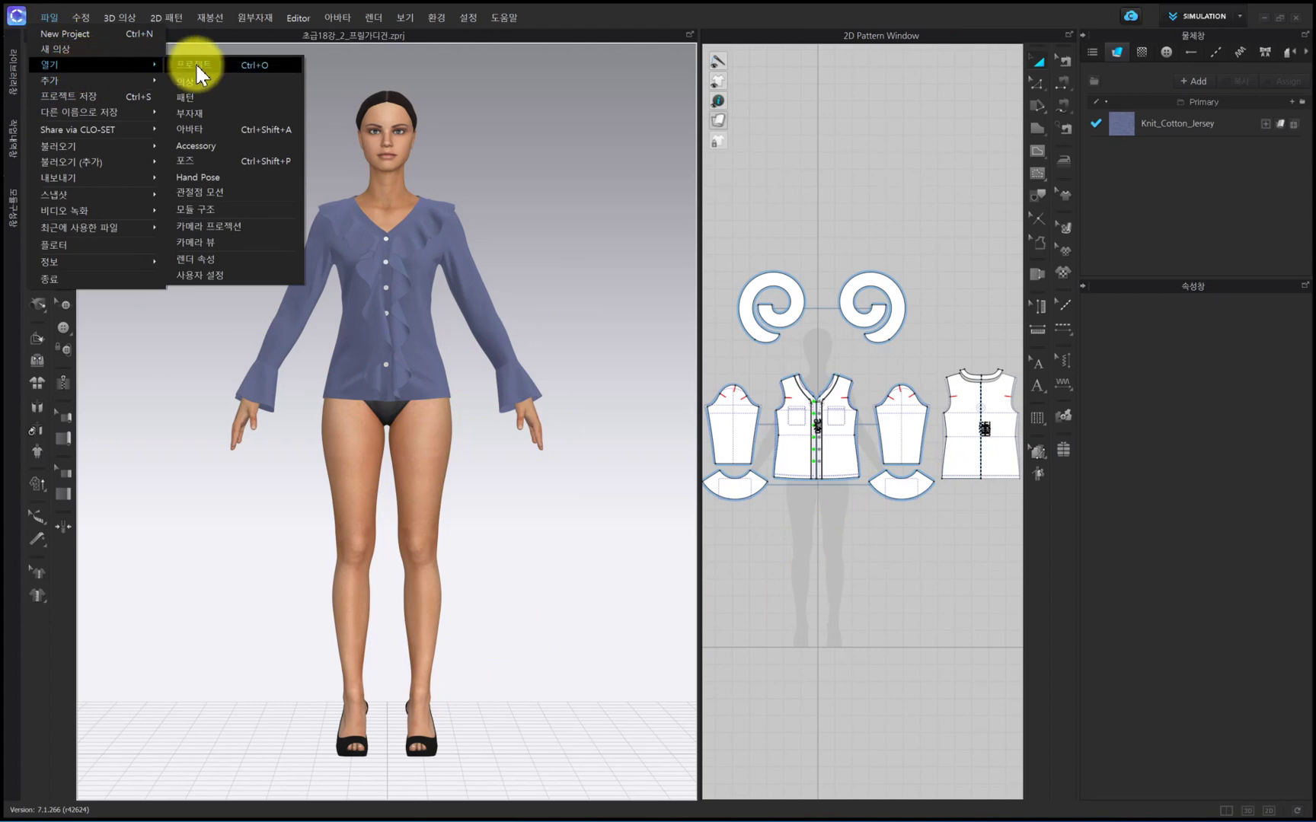
{"action": "left_click", "coordinate": [222, 161]}
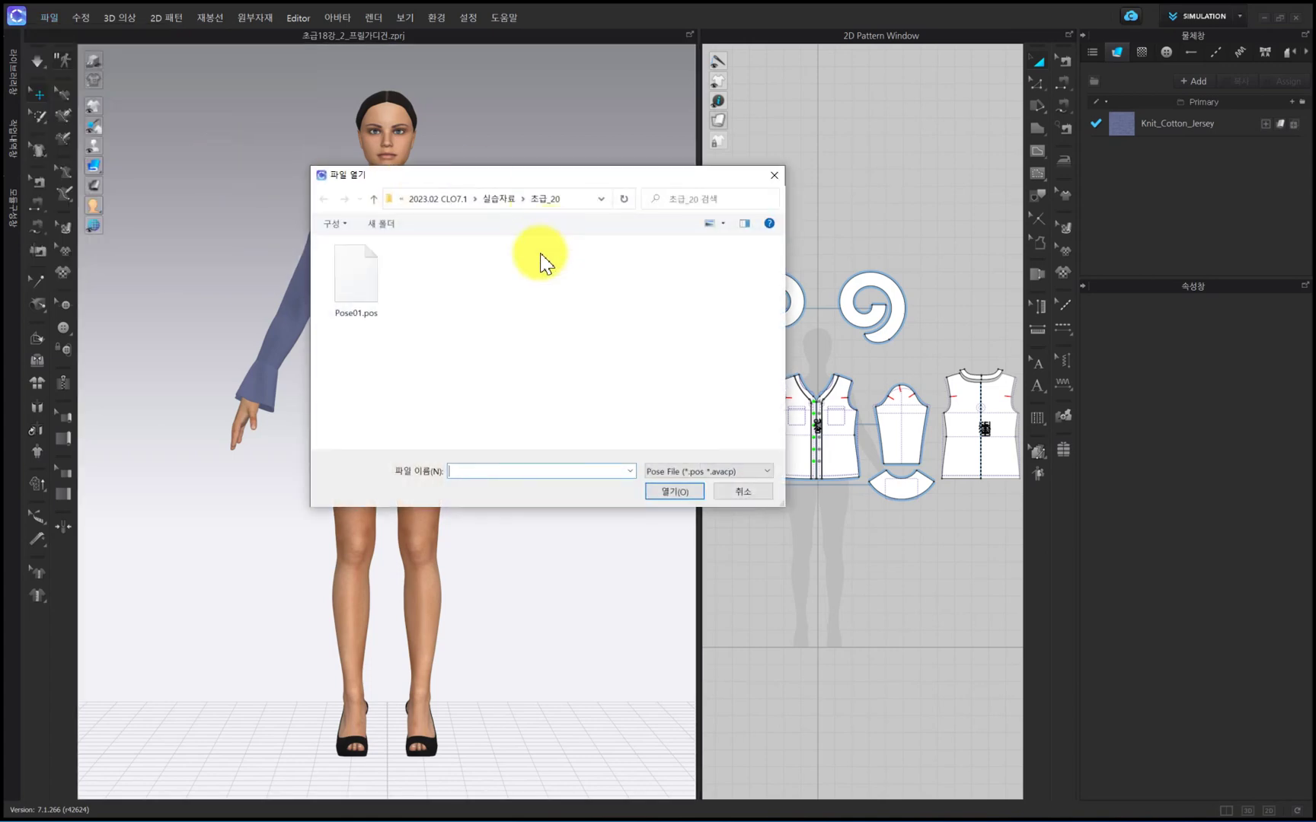
{"action": "left_click", "coordinate": [358, 291]}
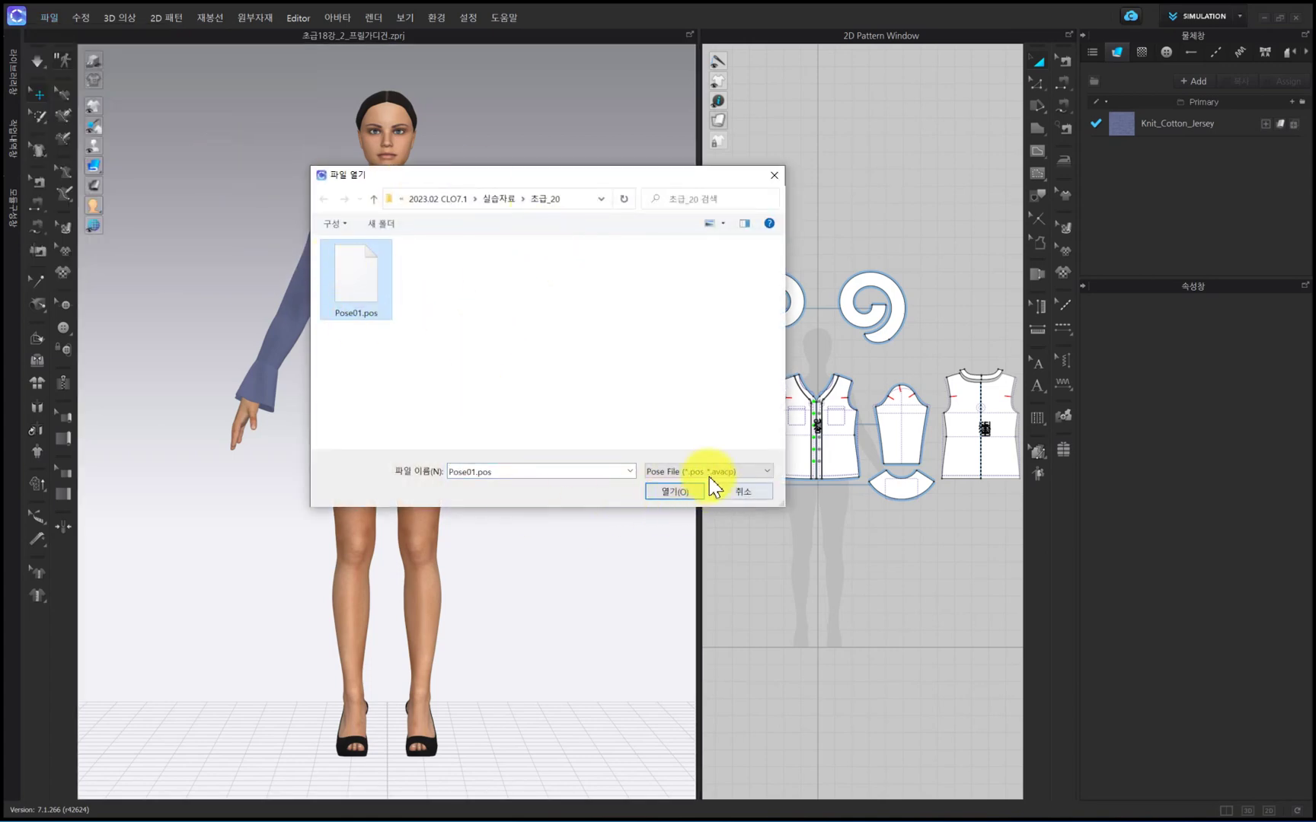
{"action": "left_click", "coordinate": [668, 493]}
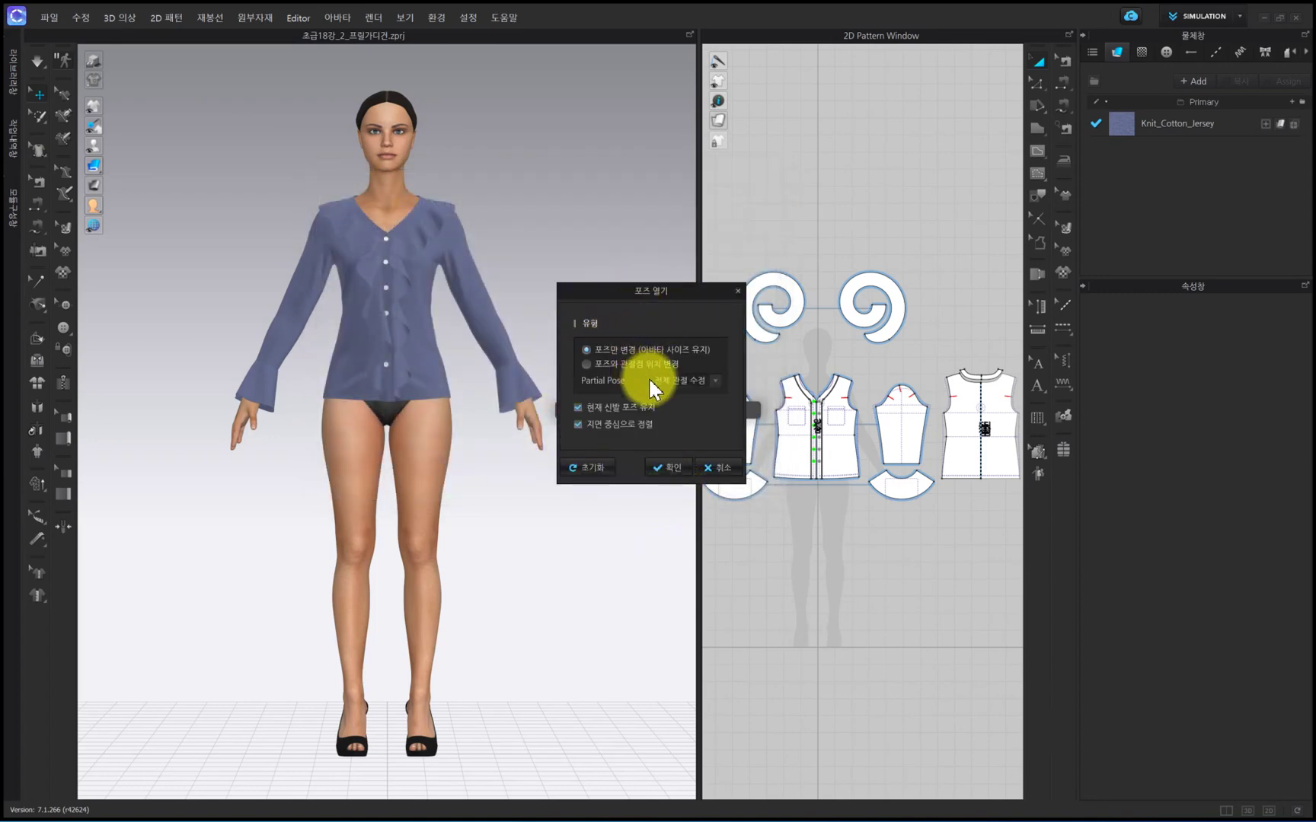
{"action": "left_click", "coordinate": [669, 467]}
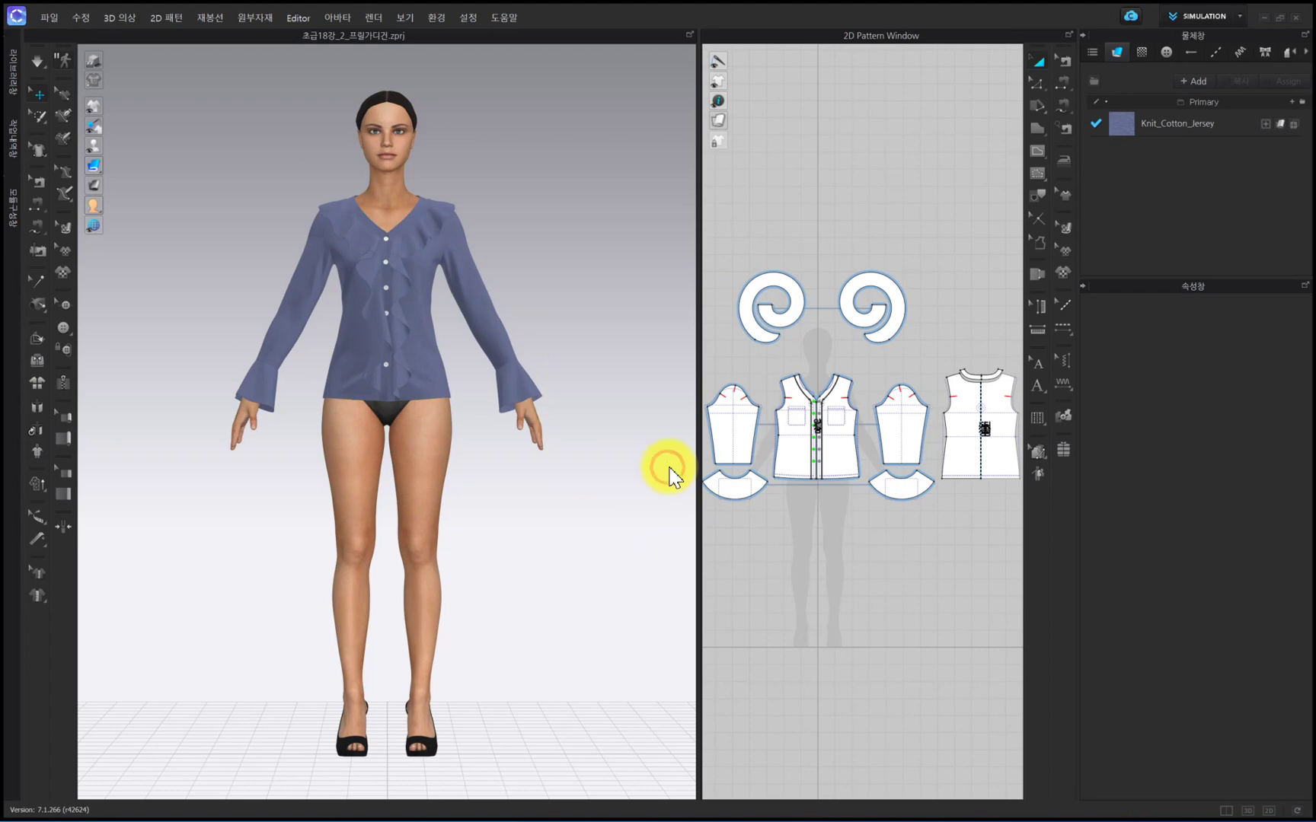
{"action": "key", "text": "space"}
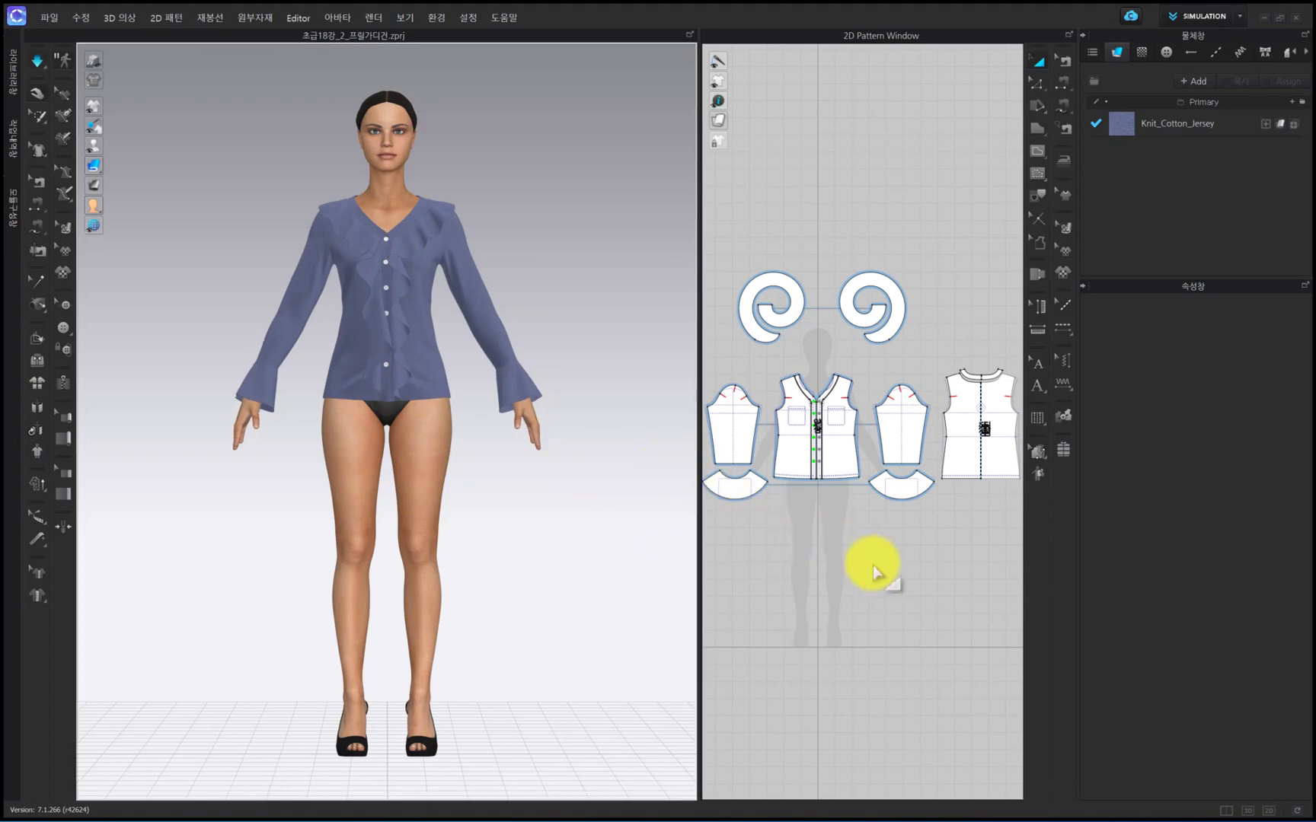